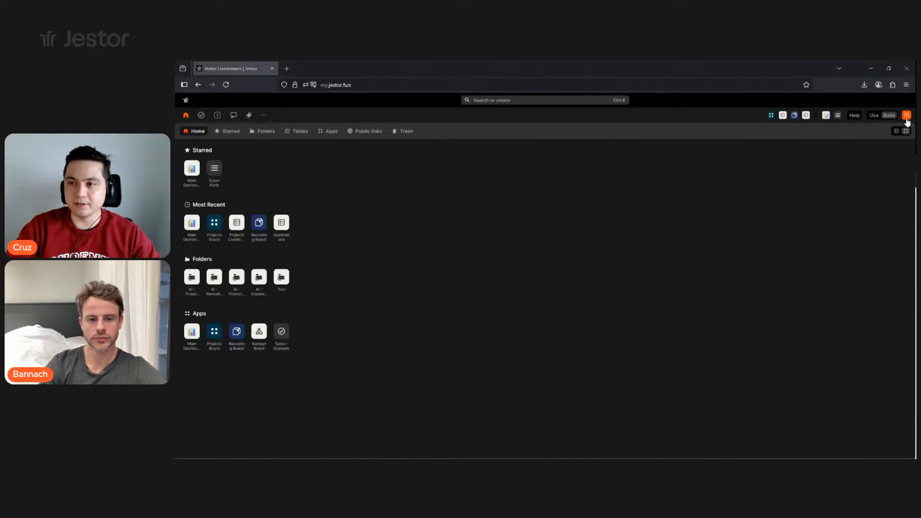
- Ask Jestor AI for a marketing agency website lead form with Name, Phone, Email and Briefing fields
{"action": "left_click", "coordinate": [907, 116]}
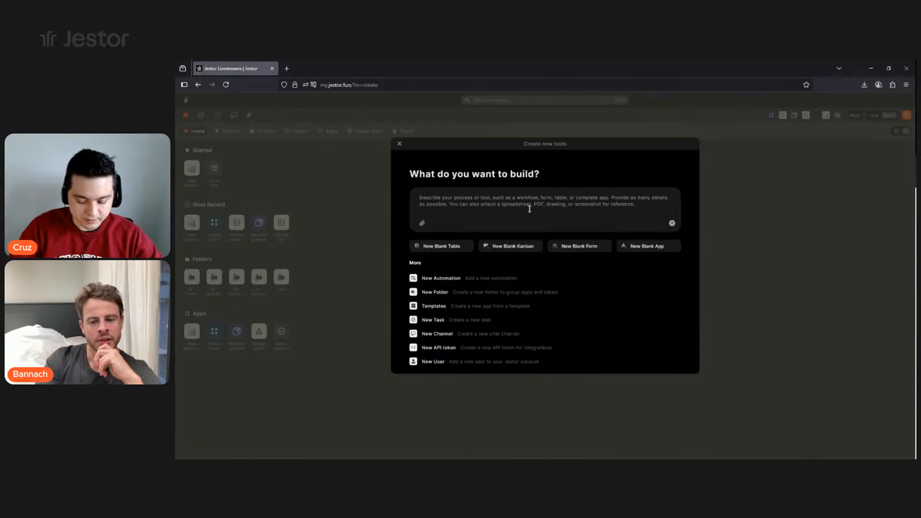
{"action": "type", "text": "Create a"}
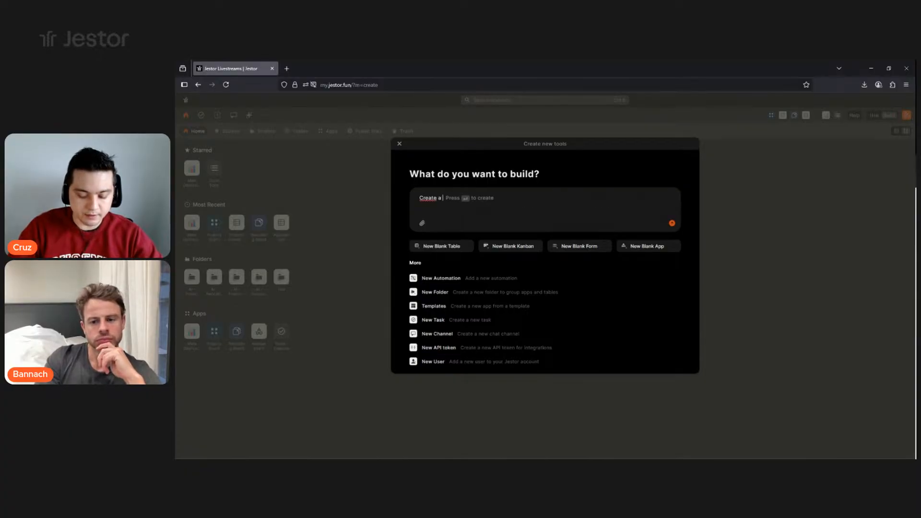
{"action": "type", "text": " form for capturing leads in a website. It should have fields for Name, Phon"}
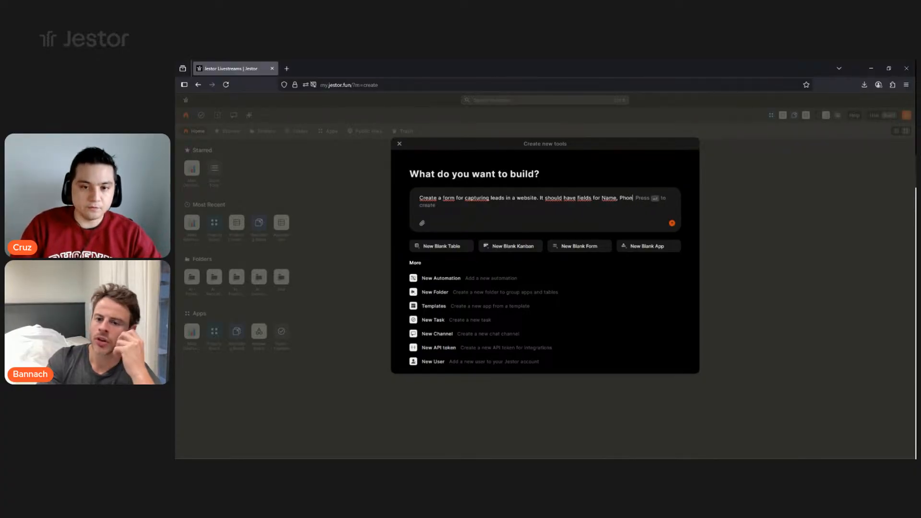
{"action": "type", "text": "e, Imail"}
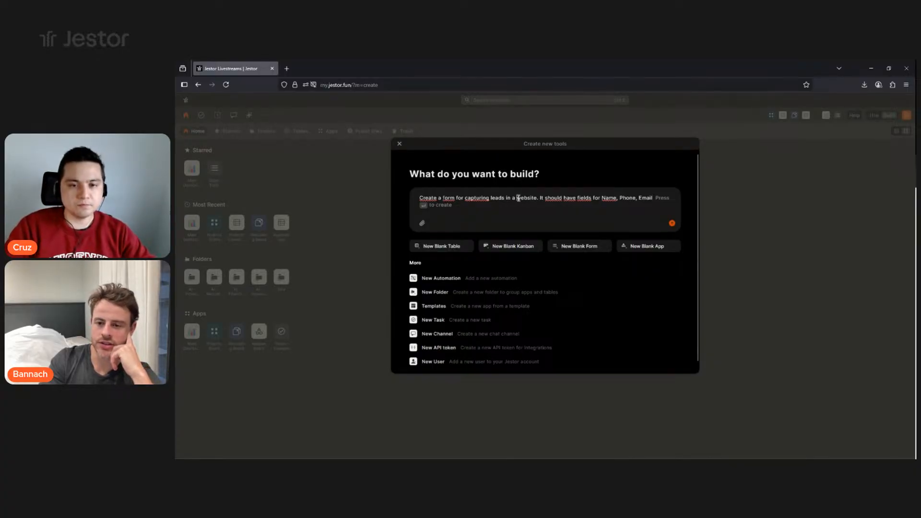
{"action": "key", "text": "BackSpace"}
{"action": "key", "text": "BackSpace"}
{"action": "type", "text": "n agency w"}
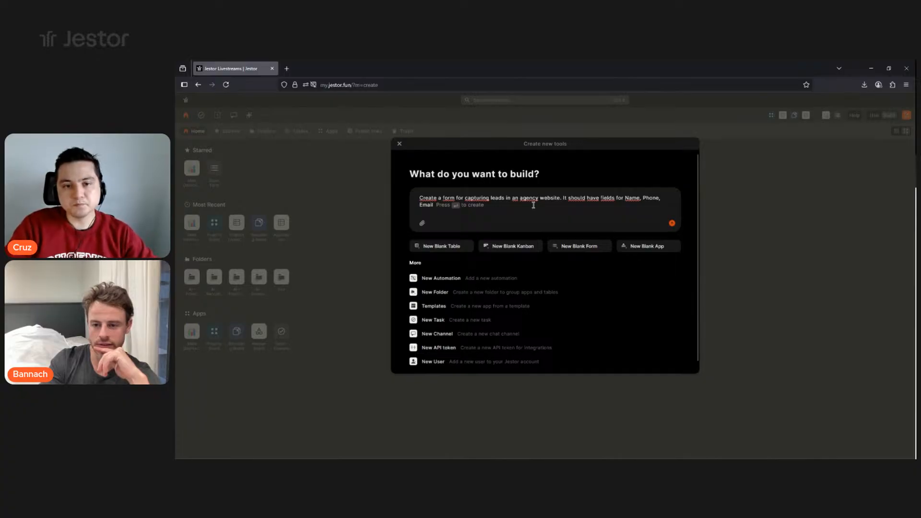
{"action": "left_click", "coordinate": [519, 202]}
{"action": "key", "text": "BackSpace"}
{"action": "type", "text": "marketing"}
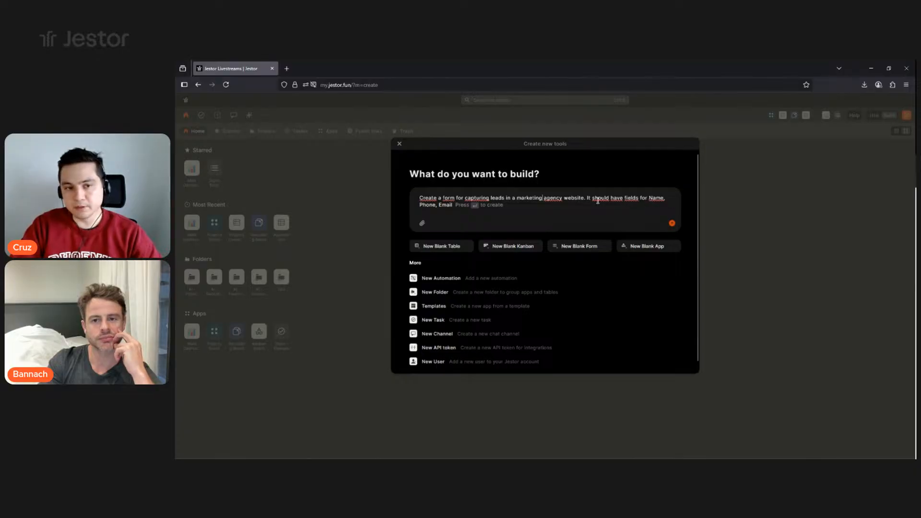
{"action": "type", "text": ", "}
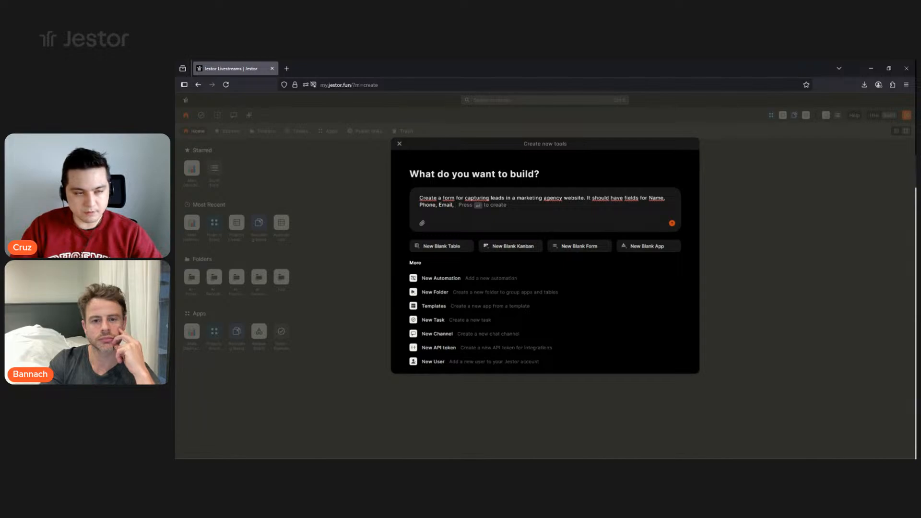
{"action": "type", "text": "Briefing."}
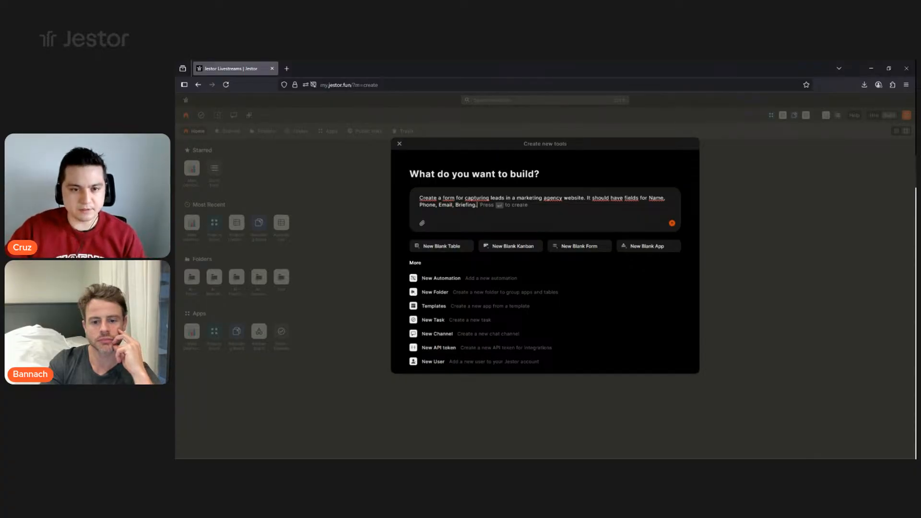
{"action": "key", "text": "Return"}
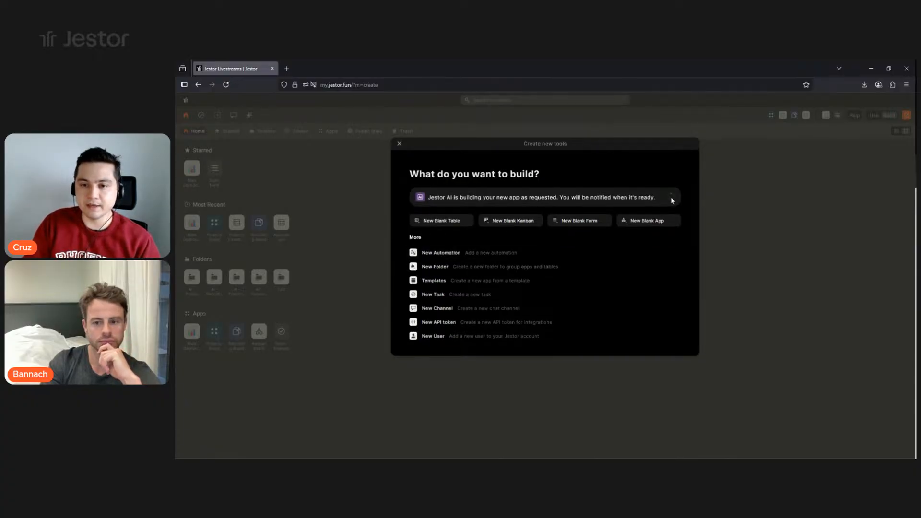
- Open the generated Lead Capture app once it is ready, then return to the home page
{"action": "left_click", "coordinate": [788, 221]}
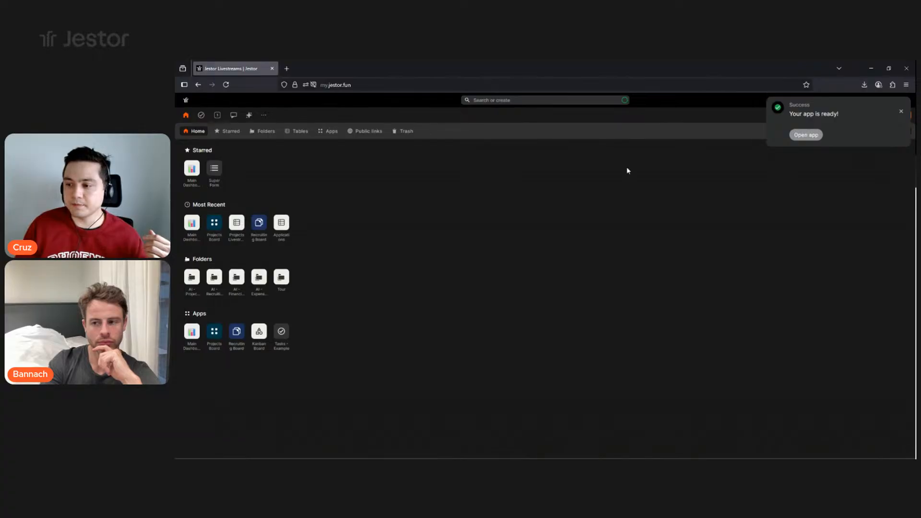
{"action": "left_click", "coordinate": [806, 136]}
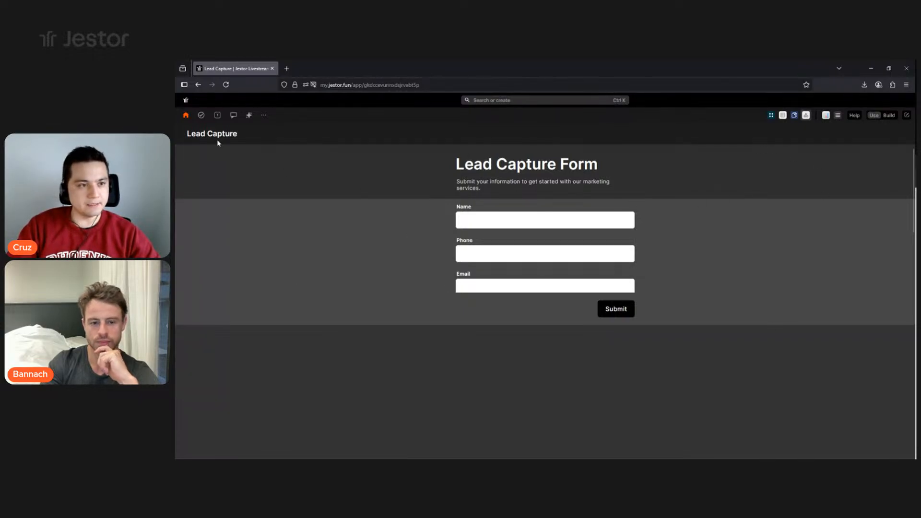
{"action": "left_click", "coordinate": [186, 116]}
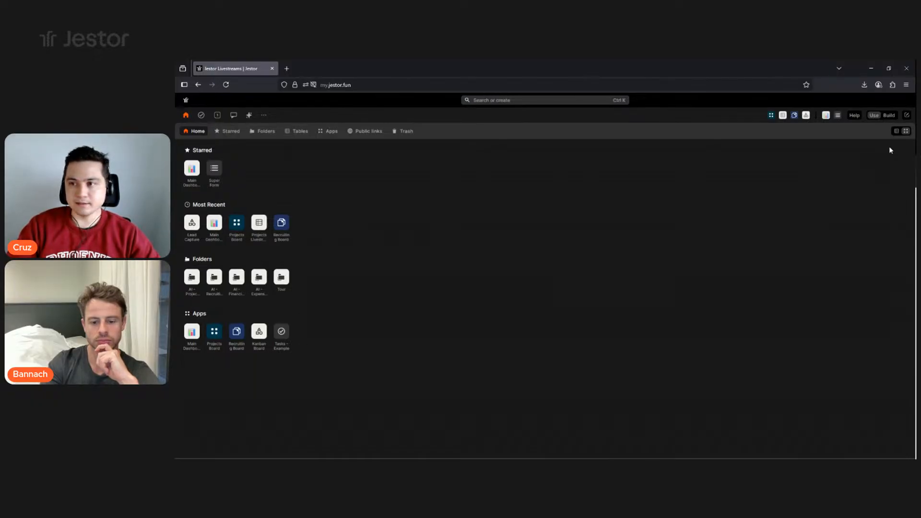
- Open Lead Capture in a new browser tab from the home list view
{"action": "left_click", "coordinate": [896, 132]}
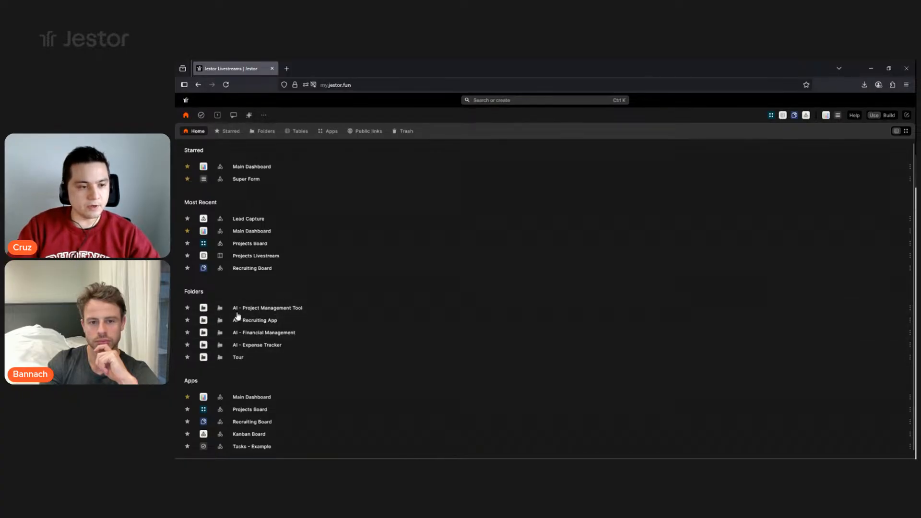
{"action": "middle_click", "coordinate": [806, 117]}
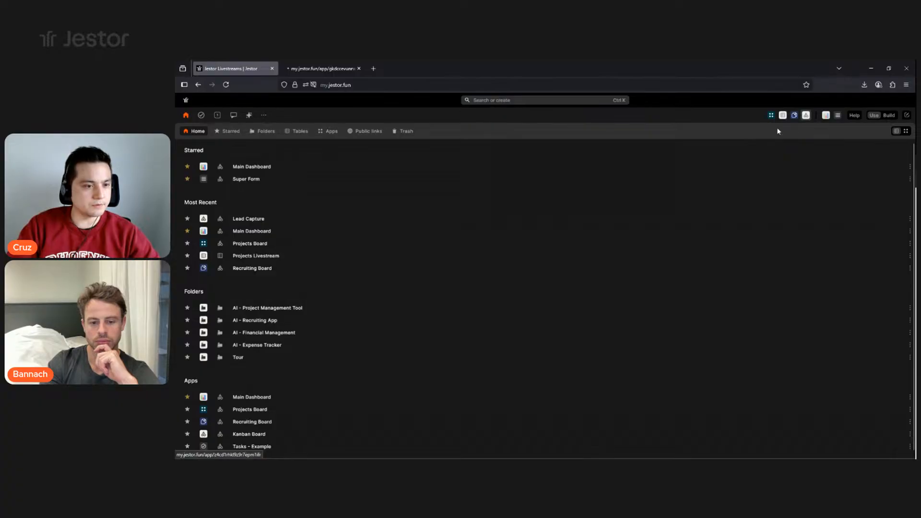
{"action": "left_click", "coordinate": [317, 70]}
{"action": "left_click", "coordinate": [235, 69]}
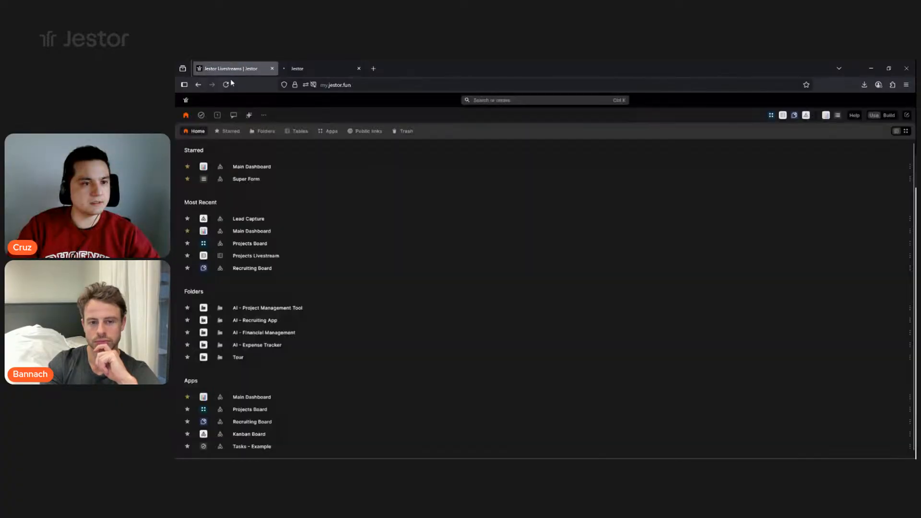
{"action": "left_click", "coordinate": [324, 65]}
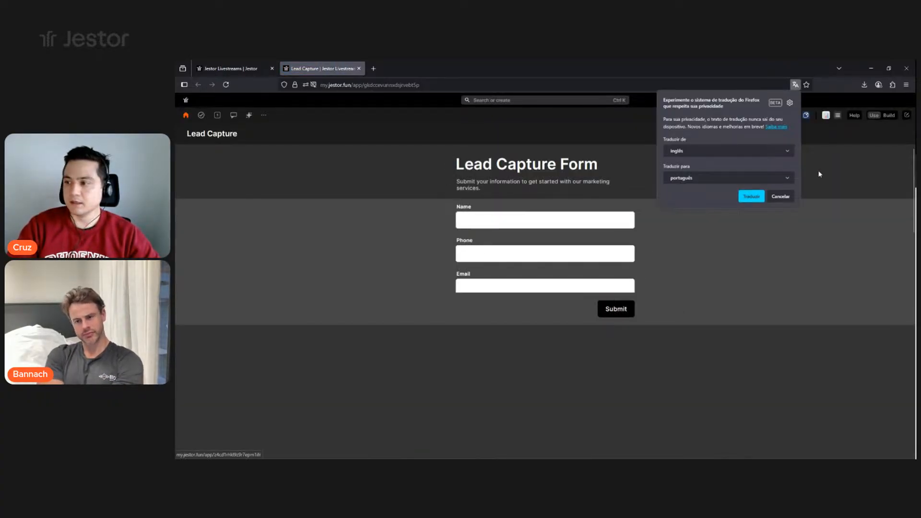
- Dismiss the translation offer and put the Lead Capture app into build editing mode
{"action": "left_click", "coordinate": [781, 197]}
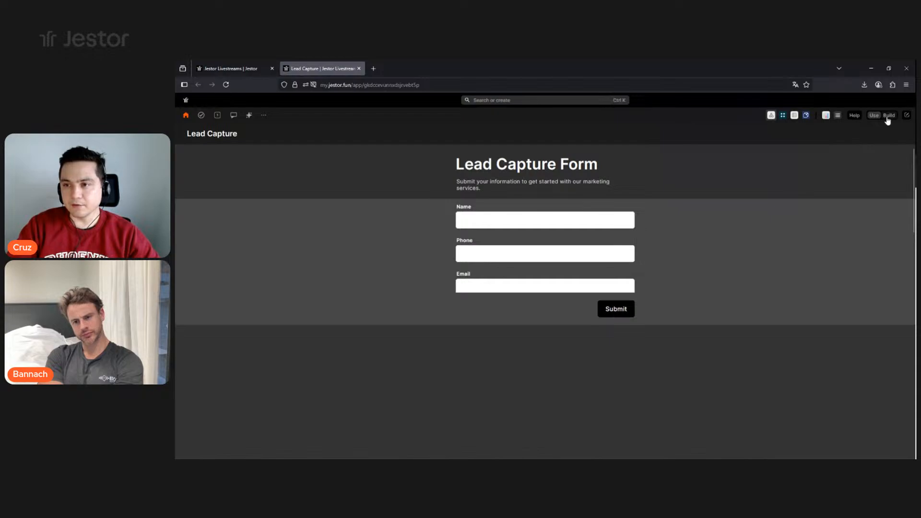
{"action": "left_click", "coordinate": [888, 116]}
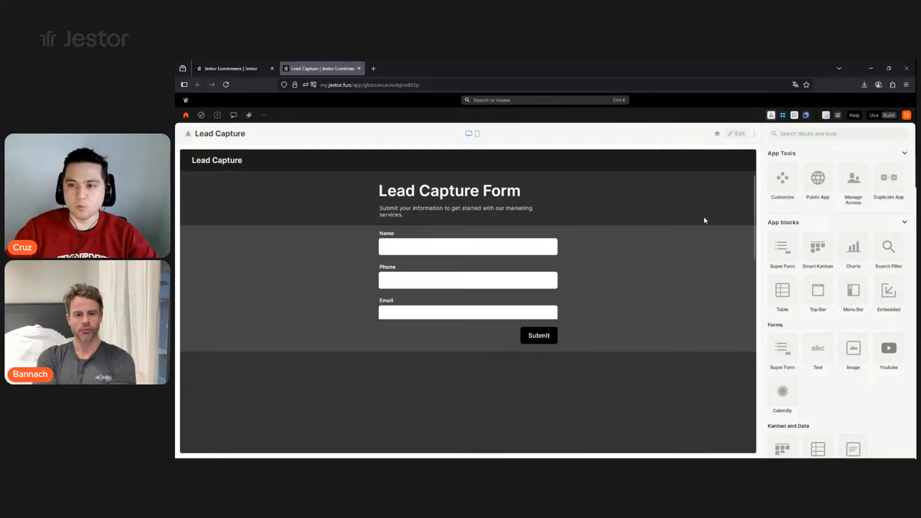
{"action": "left_click", "coordinate": [737, 133]}
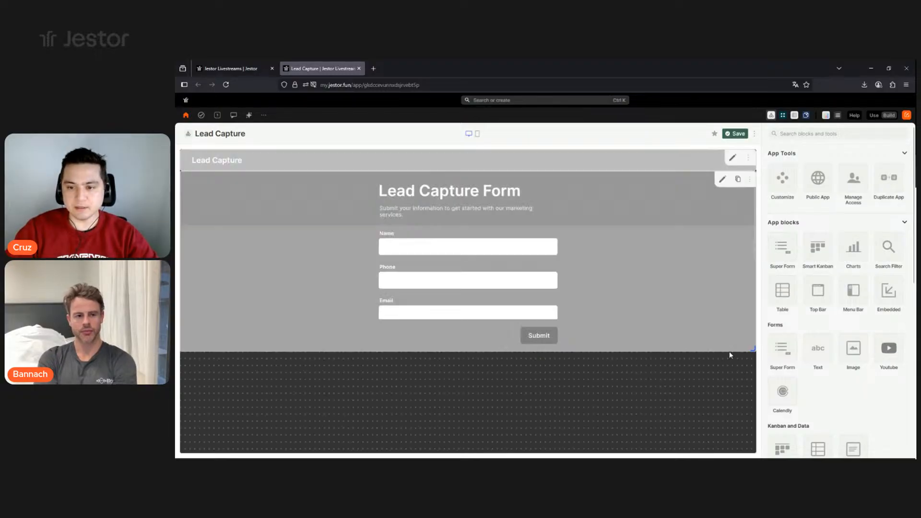
- Set the app background to white, disable desktop page scrolling, and save the customization
{"action": "left_click", "coordinate": [782, 181]}
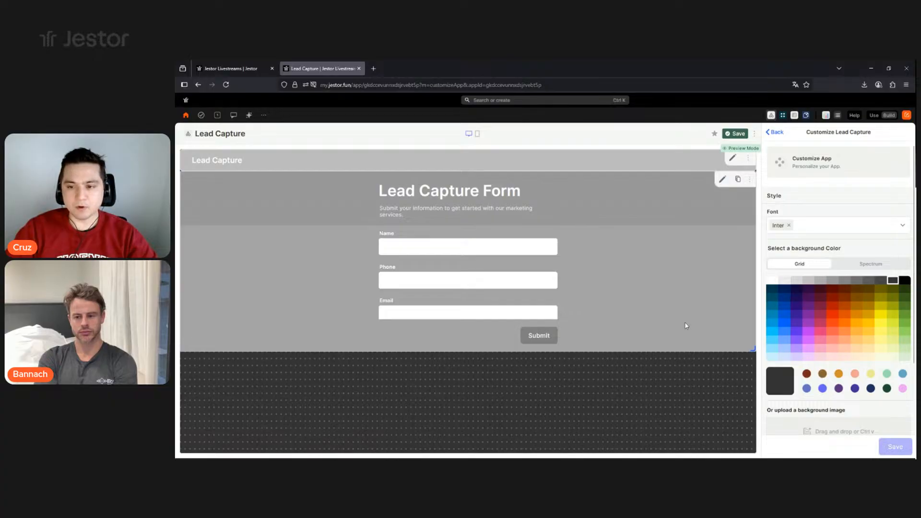
{"action": "left_click", "coordinate": [771, 281]}
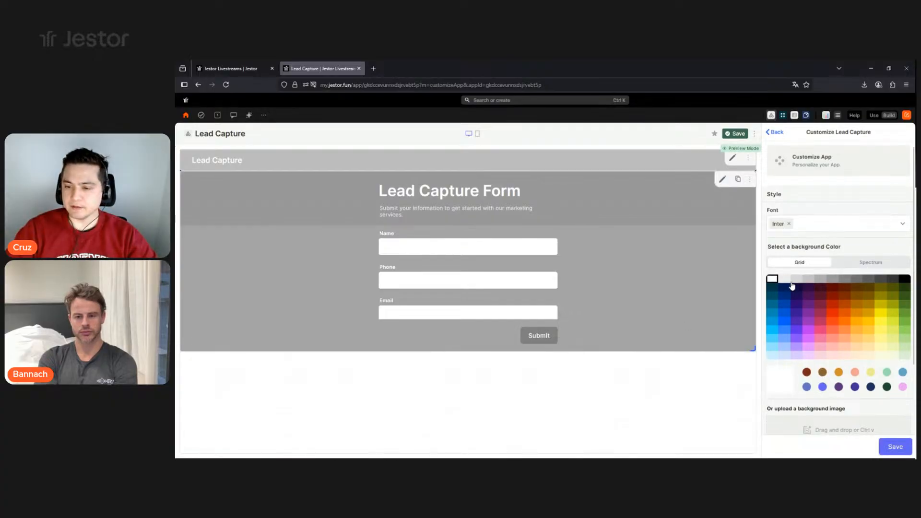
{"action": "scroll", "coordinate": [814, 331], "scroll_direction": "down", "scroll_amount": 2}
{"action": "left_click", "coordinate": [899, 406]}
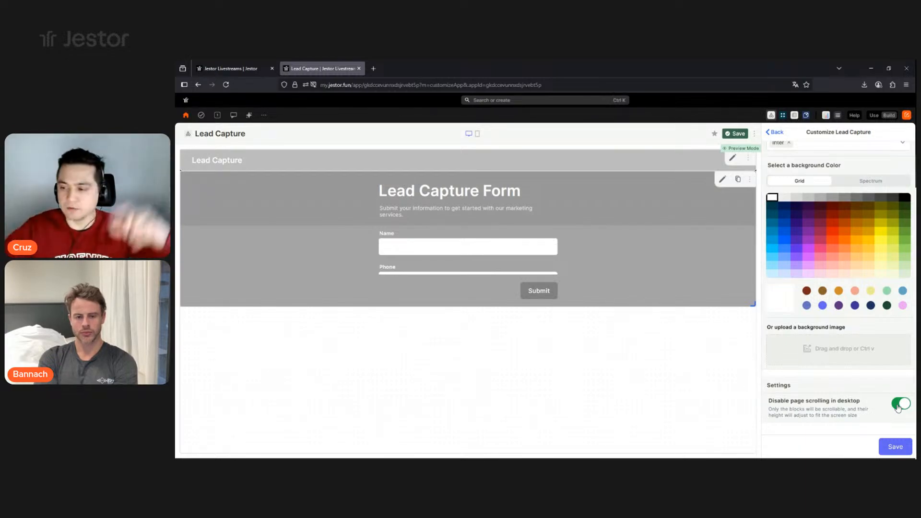
{"action": "left_click", "coordinate": [883, 448]}
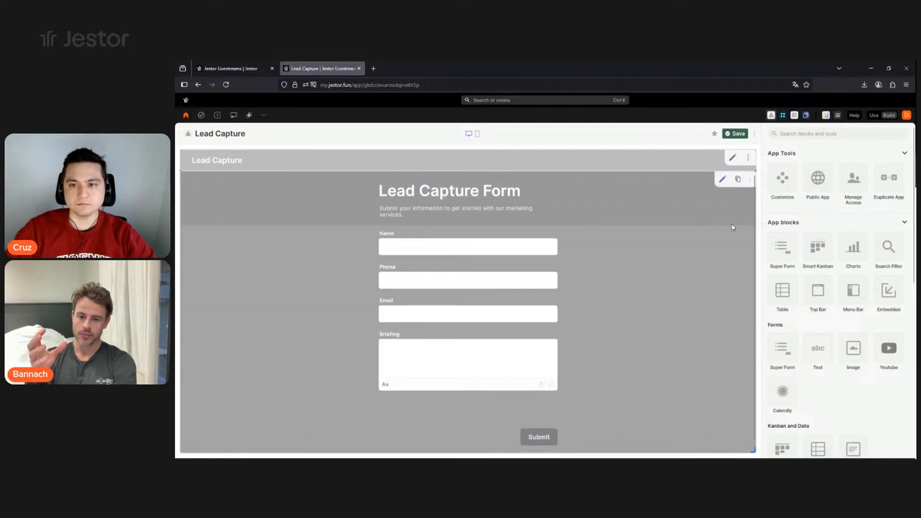
- Delete the Lead Capture title bar block and save the app layout
{"action": "left_click", "coordinate": [748, 158]}
{"action": "left_click", "coordinate": [737, 175]}
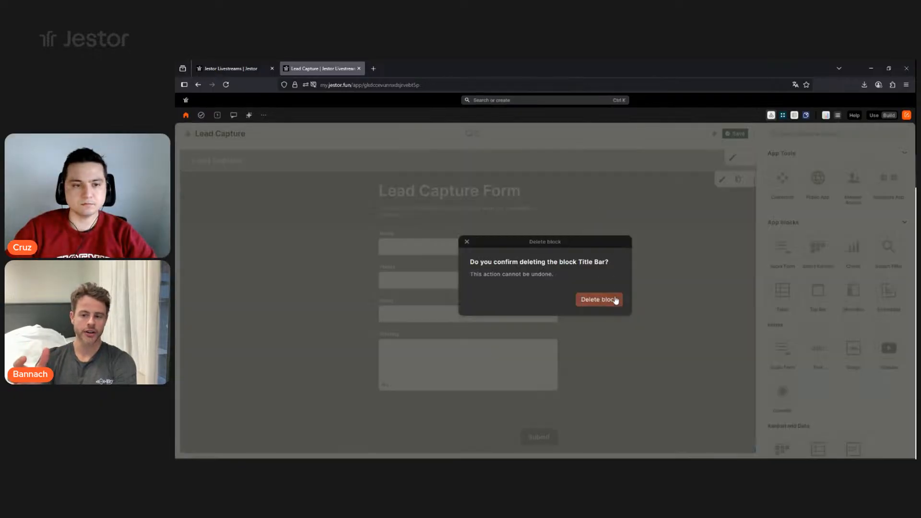
{"action": "left_click", "coordinate": [614, 302]}
{"action": "scroll", "coordinate": [683, 304], "scroll_direction": "down", "scroll_amount": 2}
{"action": "scroll", "coordinate": [682, 304], "scroll_direction": "up", "scroll_amount": 2}
{"action": "scroll", "coordinate": [682, 302], "scroll_direction": "down", "scroll_amount": 1}
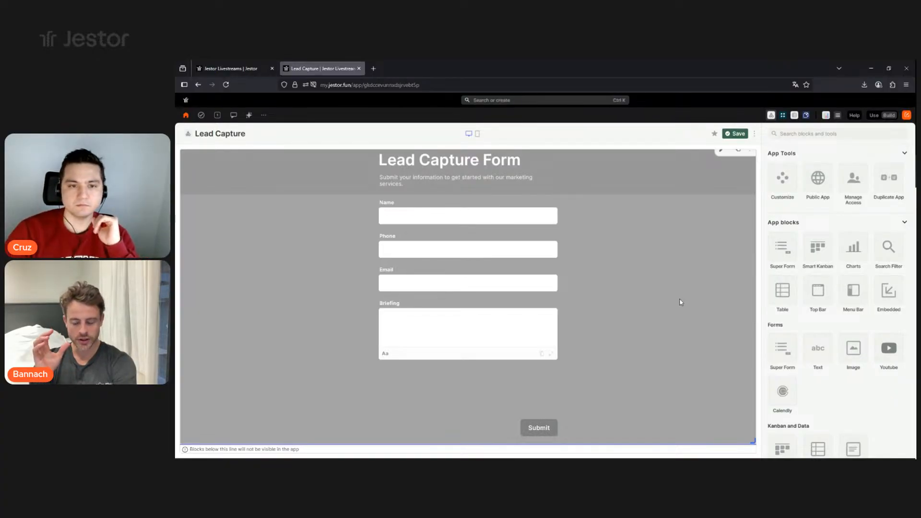
{"action": "scroll", "coordinate": [679, 299], "scroll_direction": "up", "scroll_amount": 1}
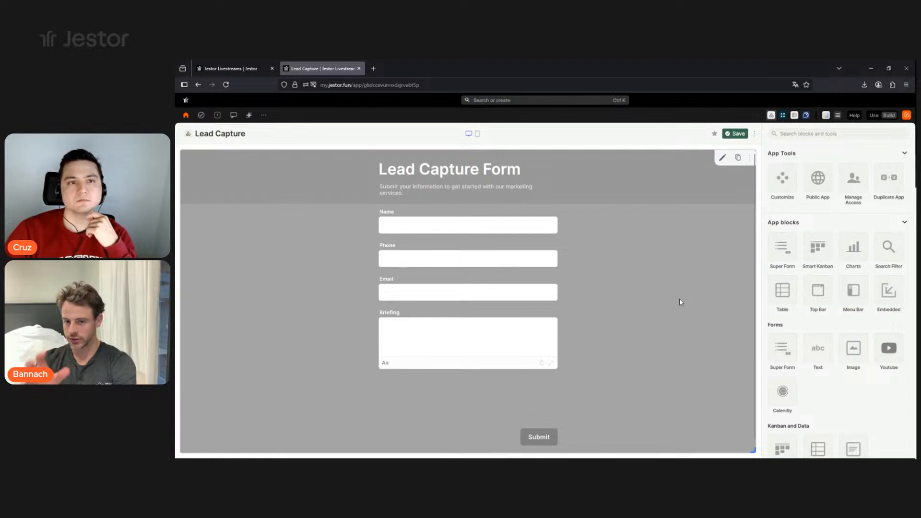
{"action": "left_click", "coordinate": [252, 71]}
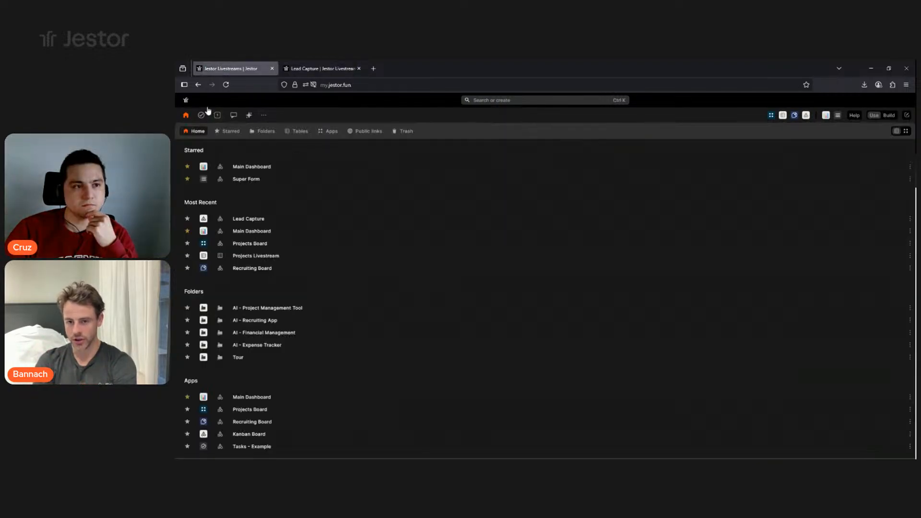
{"action": "left_click", "coordinate": [321, 69]}
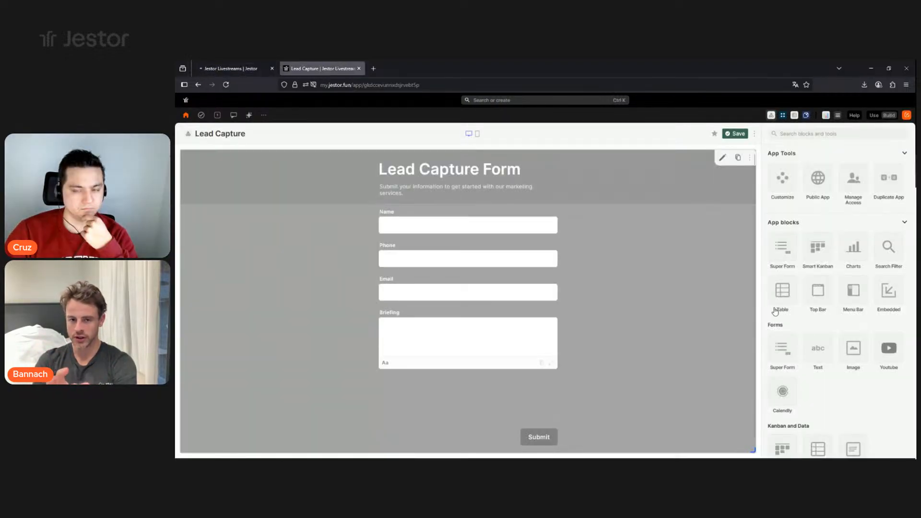
{"action": "left_click", "coordinate": [738, 137]}
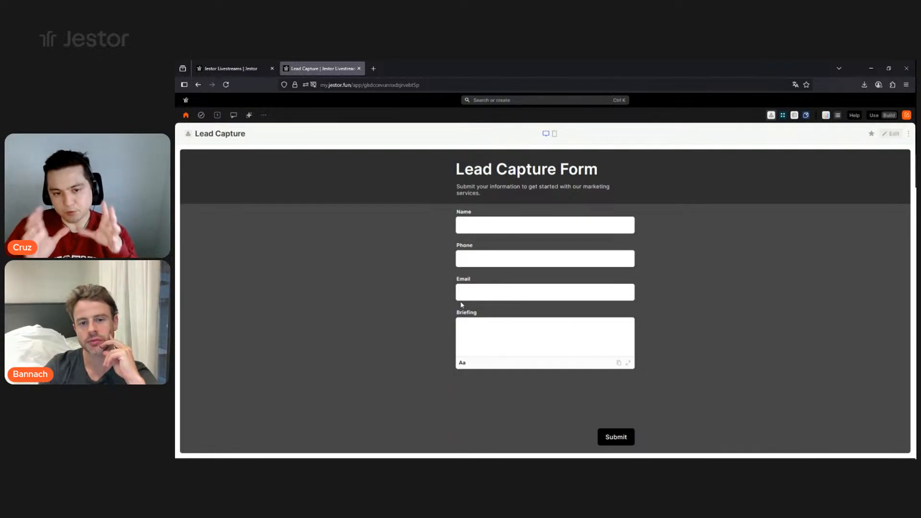
- Open the Leads table inside the AI - Marketing Agency Lead Capture folder
{"action": "left_click", "coordinate": [230, 68]}
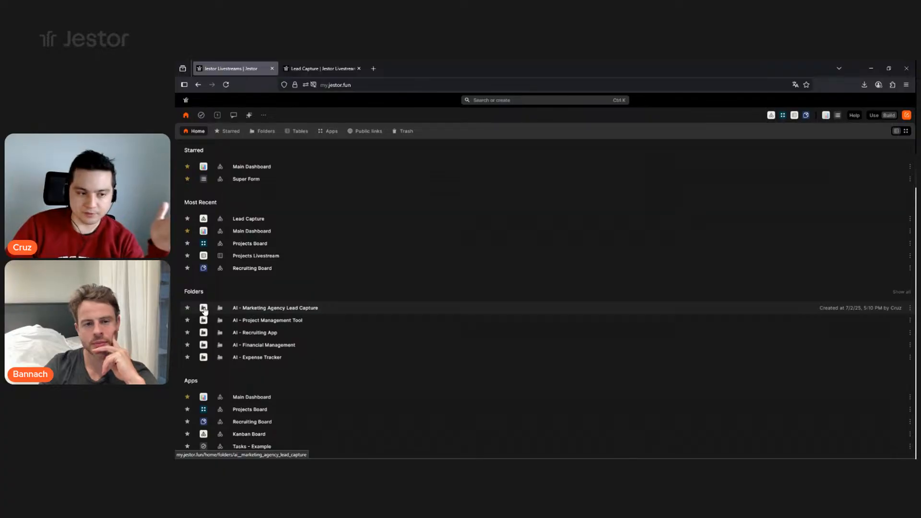
{"action": "left_click", "coordinate": [246, 310]}
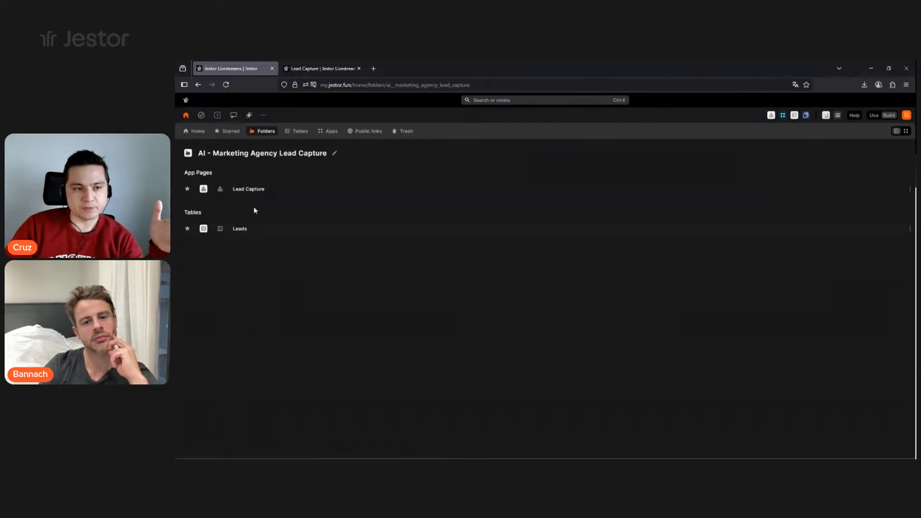
{"action": "left_click", "coordinate": [309, 69]}
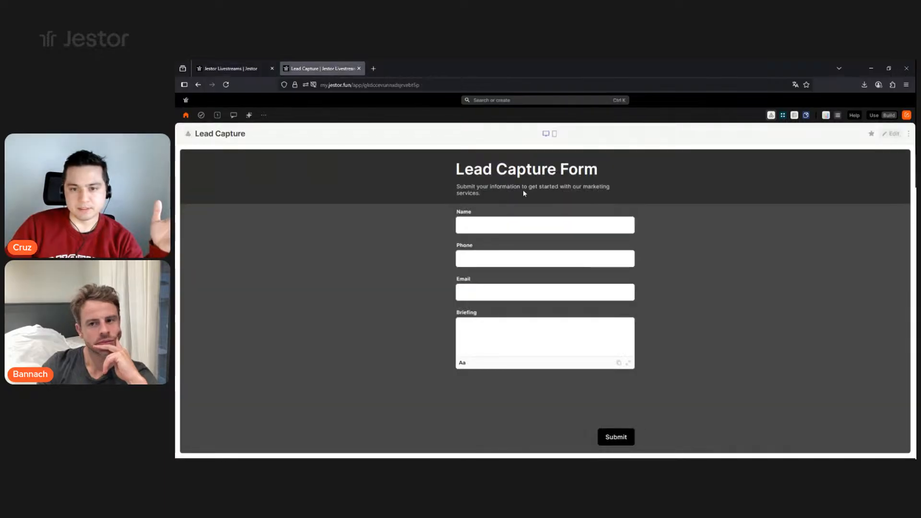
{"action": "left_click", "coordinate": [235, 68]}
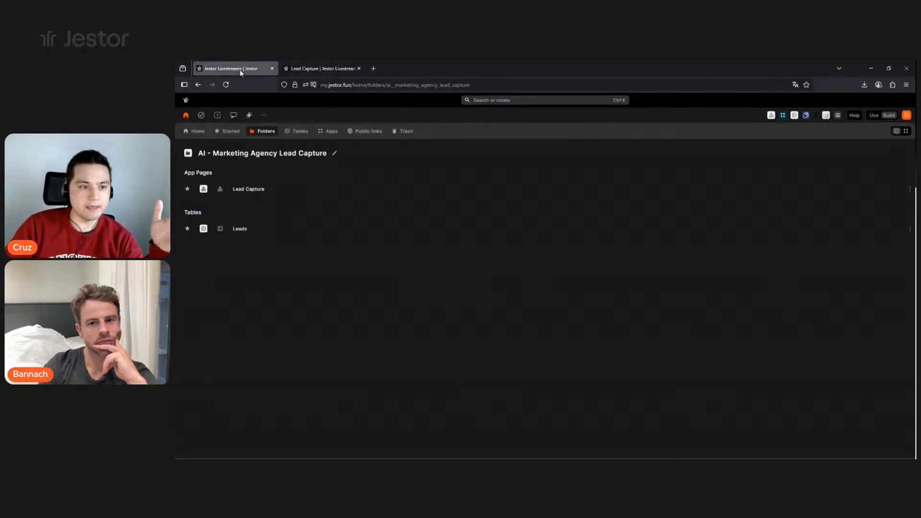
{"action": "left_click", "coordinate": [257, 235]}
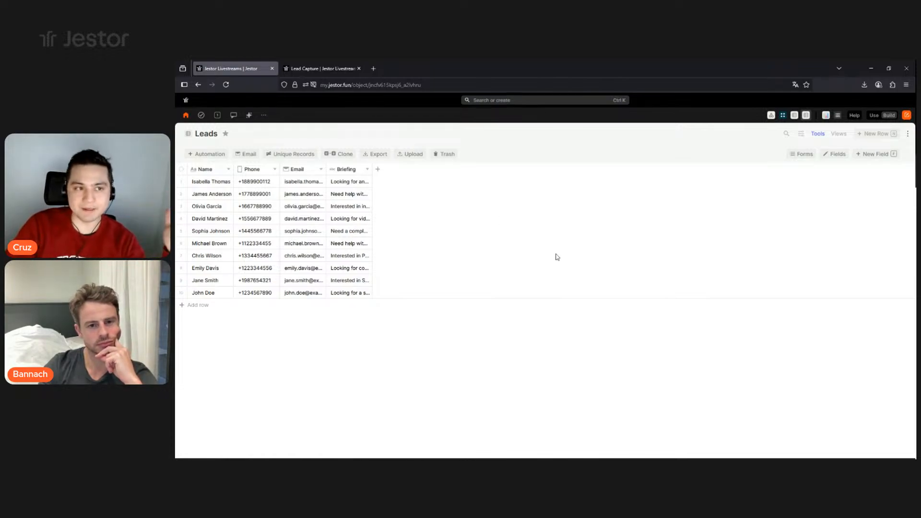
- Compare the Leads table with the live form, then put the Lead Capture page in edit mode
{"action": "left_click", "coordinate": [319, 68]}
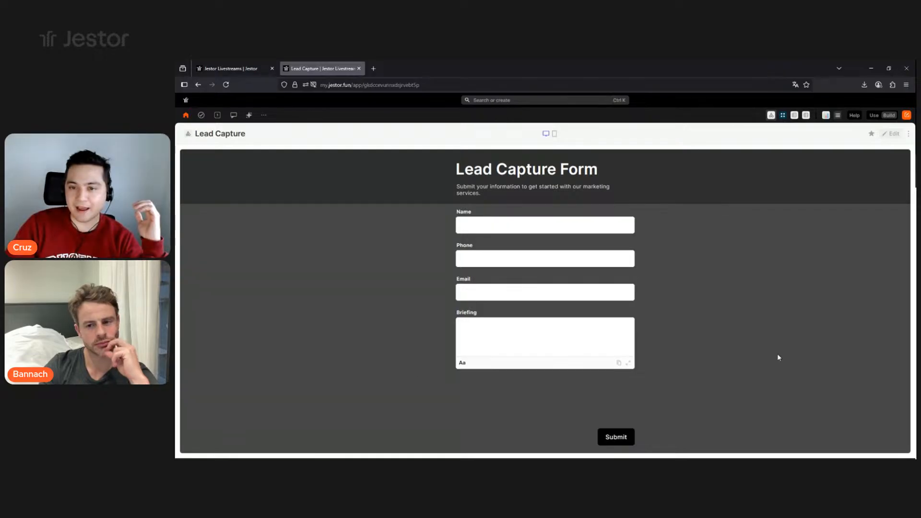
{"action": "left_click", "coordinate": [229, 68]}
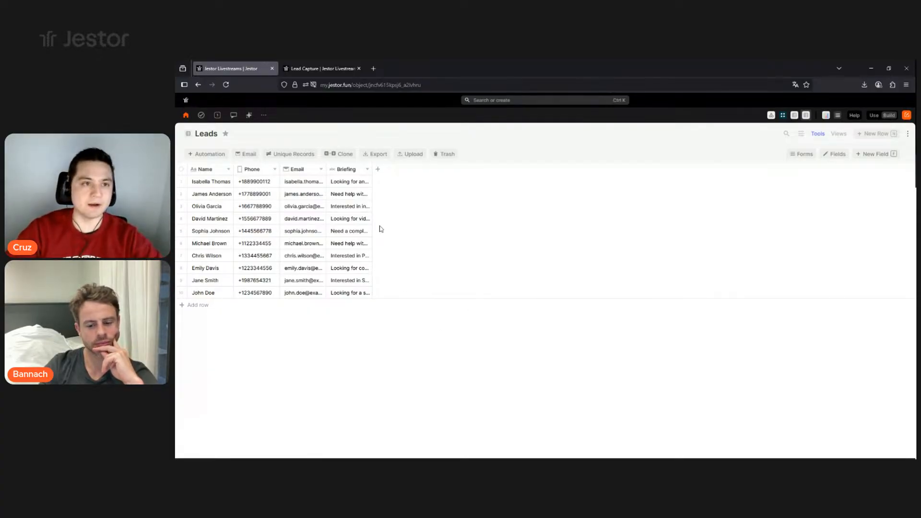
{"action": "left_click", "coordinate": [326, 69]}
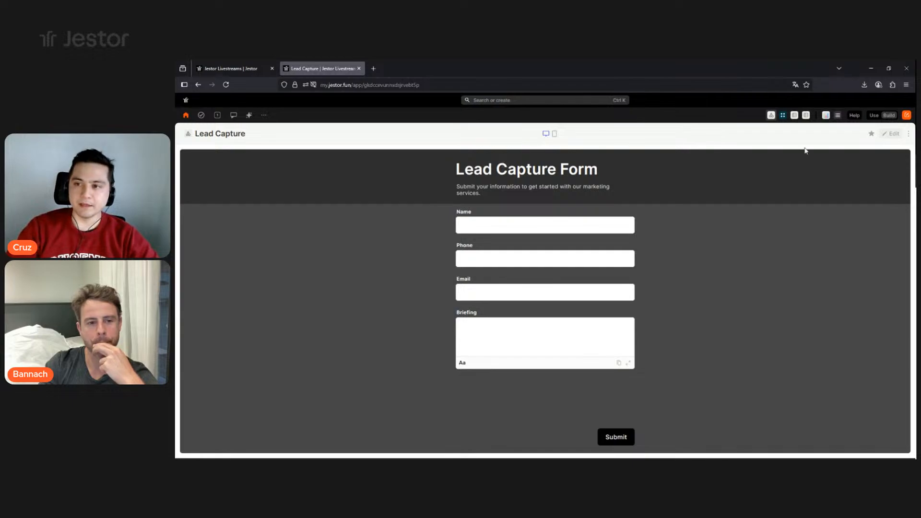
{"action": "left_click", "coordinate": [891, 134]}
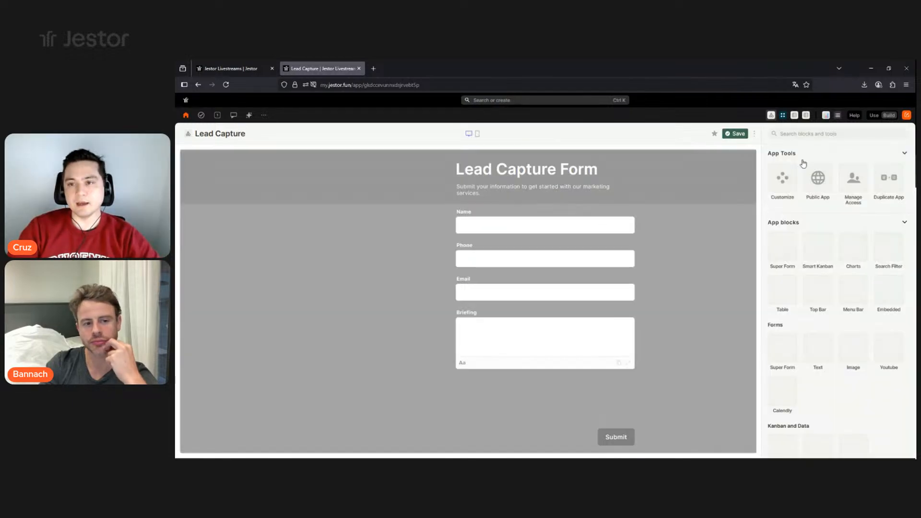
- Change the form block's custom title to 'Send us a message'
{"action": "left_click", "coordinate": [722, 158]}
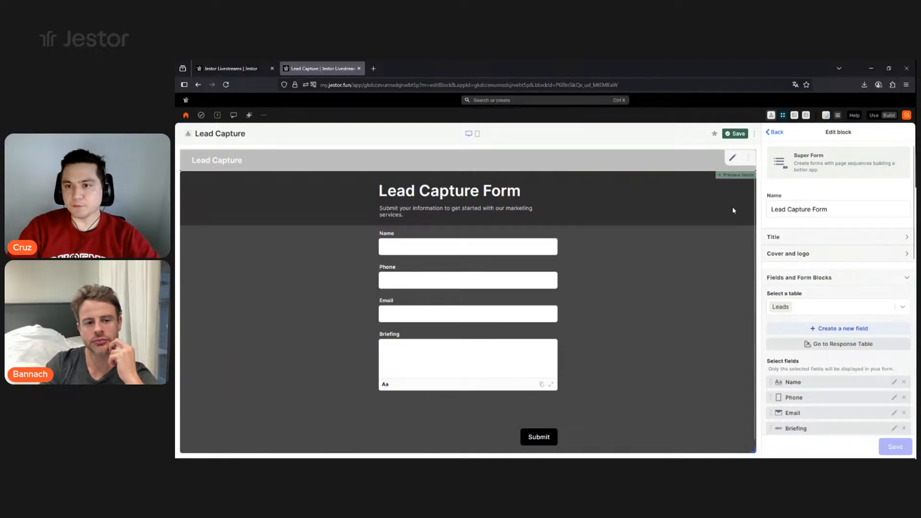
{"action": "left_click", "coordinate": [810, 238]}
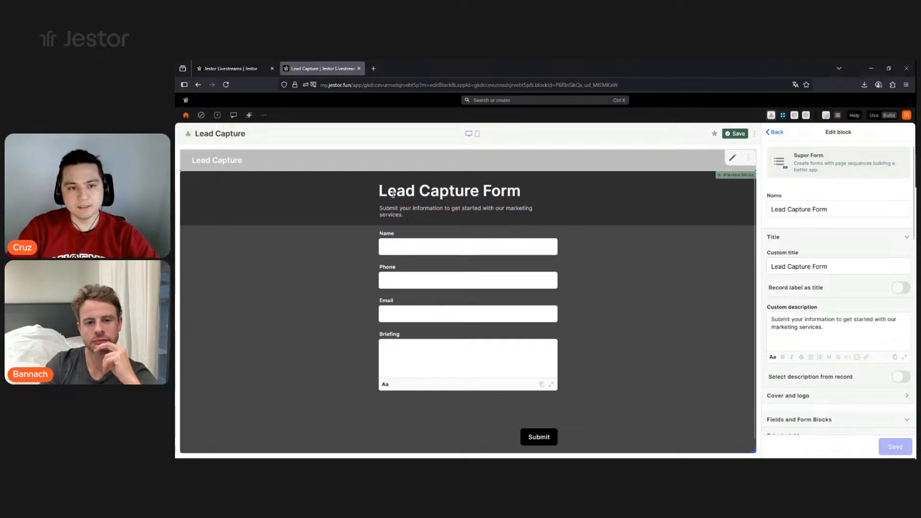
{"action": "left_click_drag", "start_coordinate": [378, 191], "coordinate": [524, 200]}
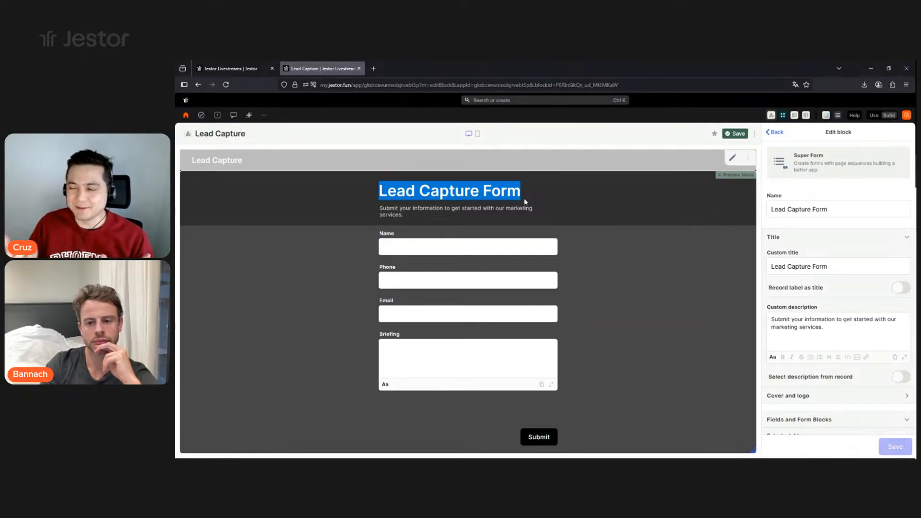
{"action": "triple_click", "coordinate": [817, 265]}
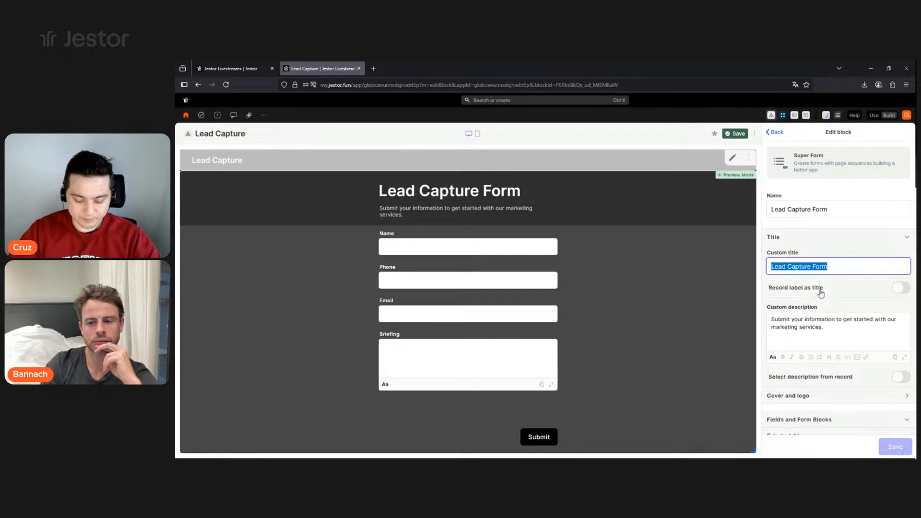
{"action": "type", "text": "Send us a message"}
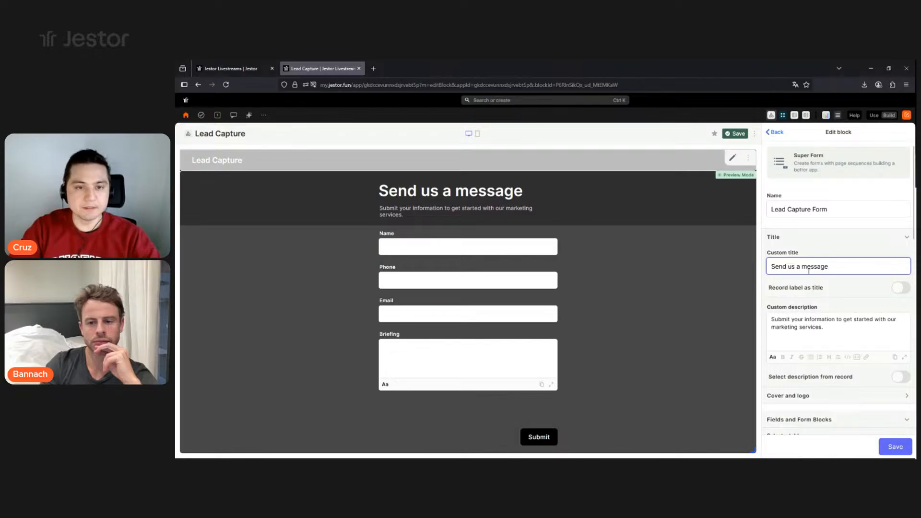
{"action": "left_click_drag", "start_coordinate": [379, 191], "coordinate": [622, 203]}
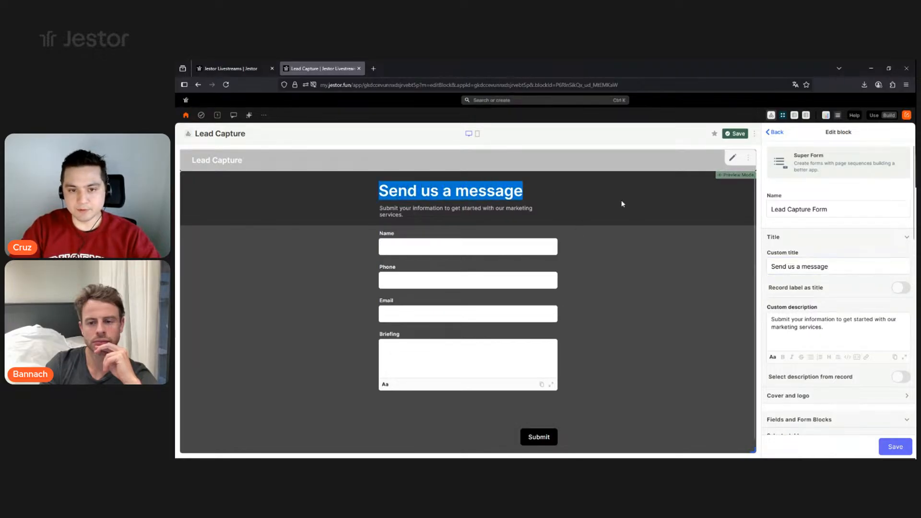
{"action": "left_click", "coordinate": [437, 212]}
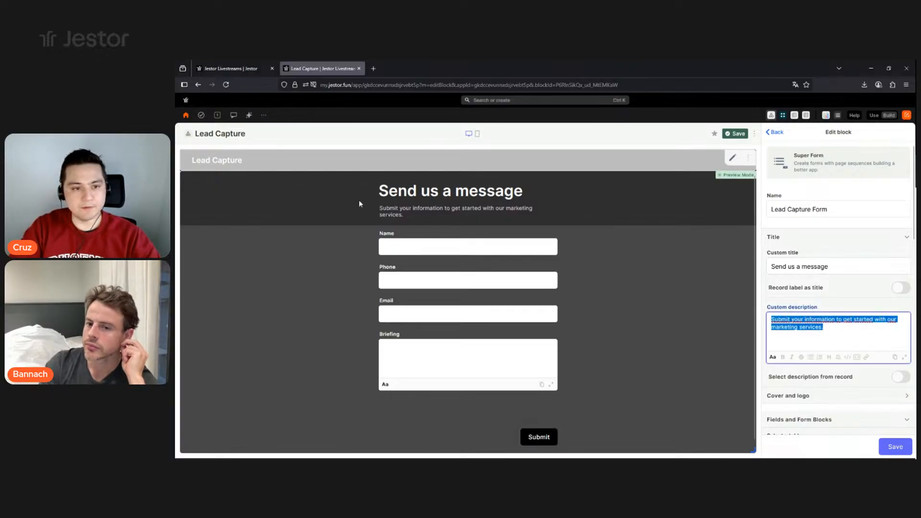
- Make 'marketing services.' bold in the form's custom description
{"action": "double_click", "coordinate": [388, 209]}
{"action": "left_click_drag", "start_coordinate": [411, 210], "coordinate": [503, 212]}
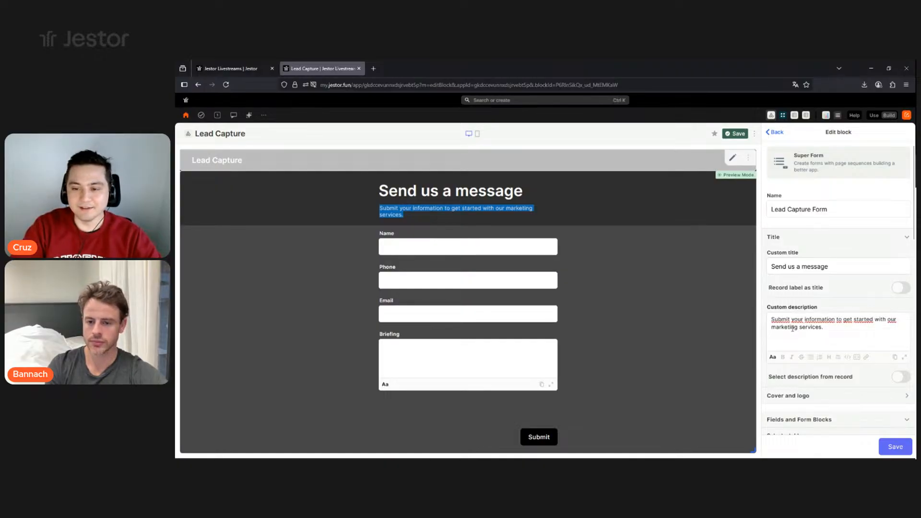
{"action": "left_click_drag", "start_coordinate": [824, 328], "coordinate": [770, 327]}
{"action": "left_click", "coordinate": [782, 358]}
{"action": "left_click", "coordinate": [826, 335]}
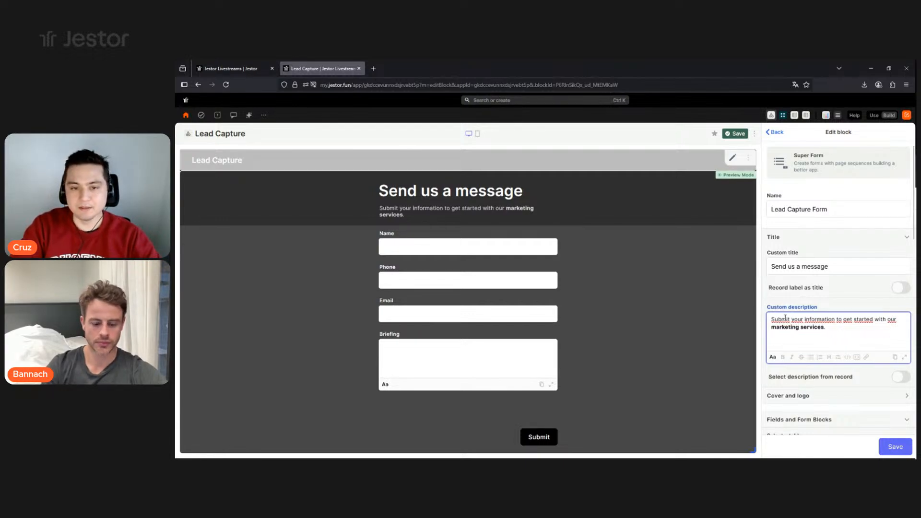
{"action": "left_click", "coordinate": [885, 240]}
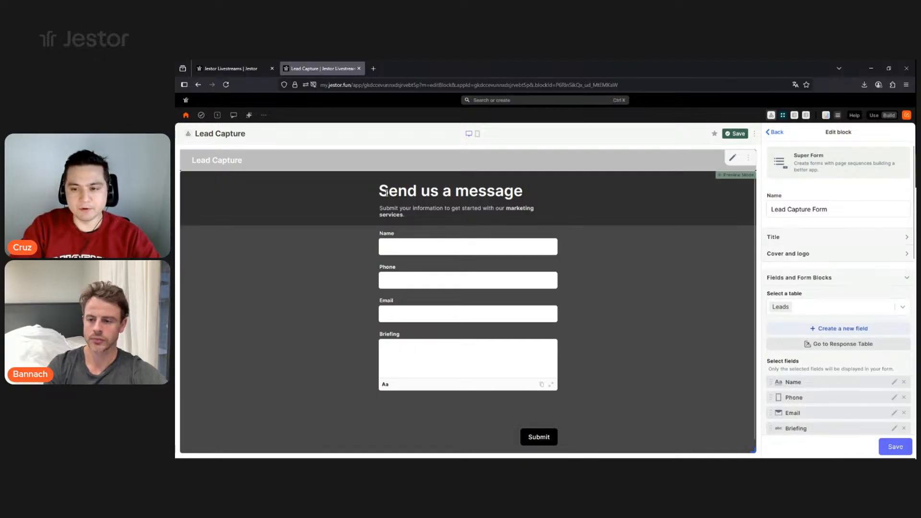
- Paste the Coca-Cola image as the form logo under Cover and logo
{"action": "left_click", "coordinate": [854, 257]}
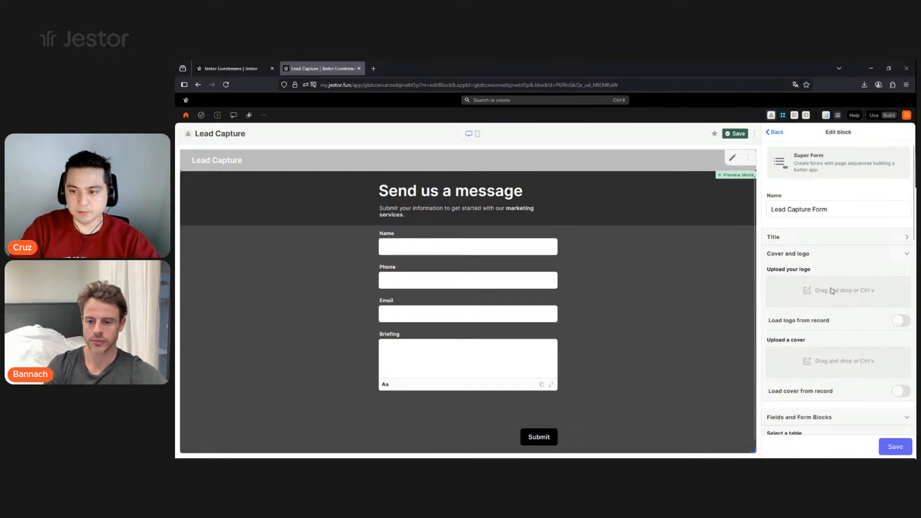
{"action": "key", "text": "ctrl+v"}
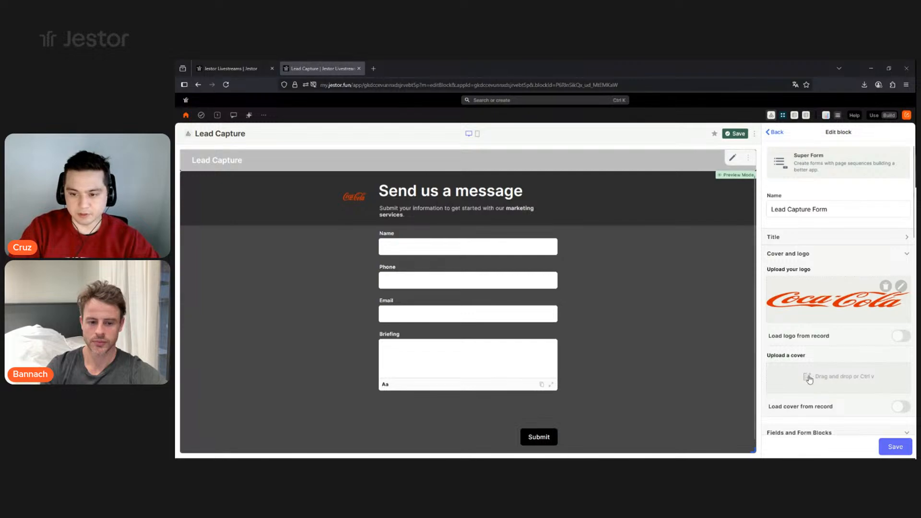
- Paste the misty forest cover image, retrying past upload failures until it uploads
{"action": "key", "text": "ctrl+v"}
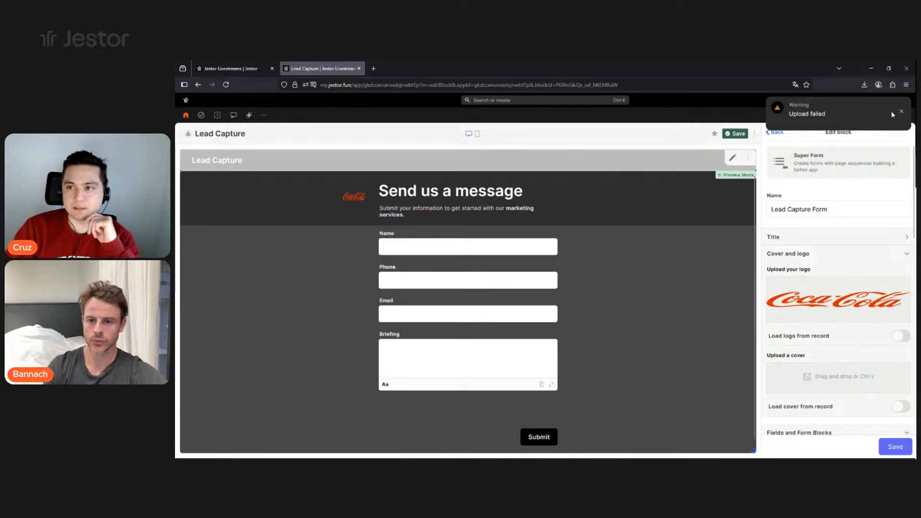
{"action": "left_click", "coordinate": [900, 113]}
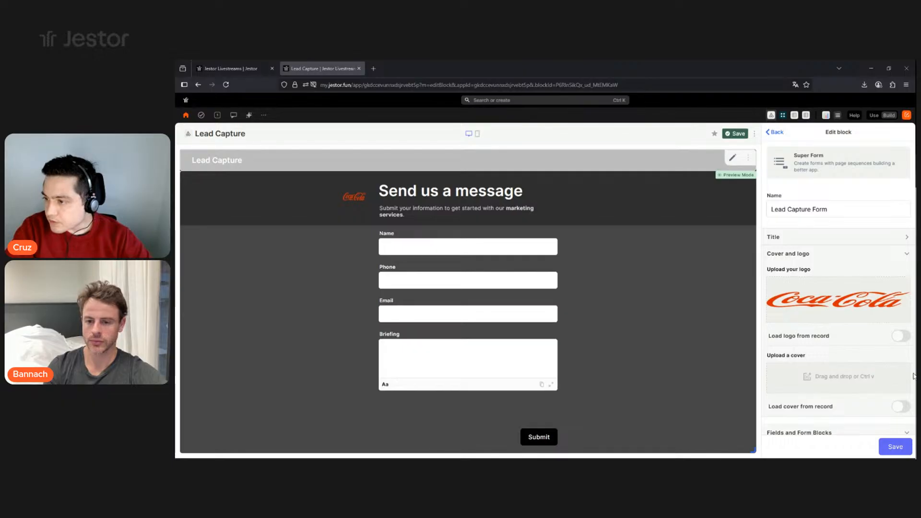
{"action": "key", "text": "ctrl+v"}
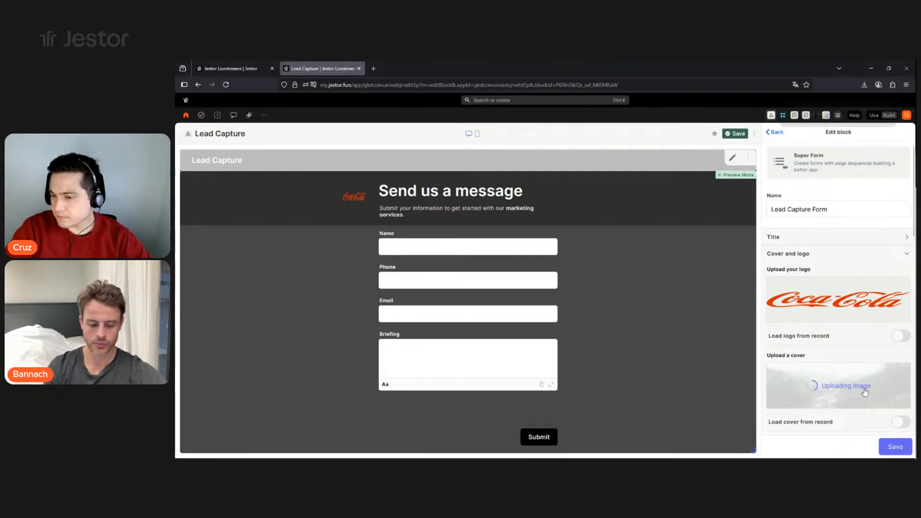
{"action": "left_click", "coordinate": [903, 111]}
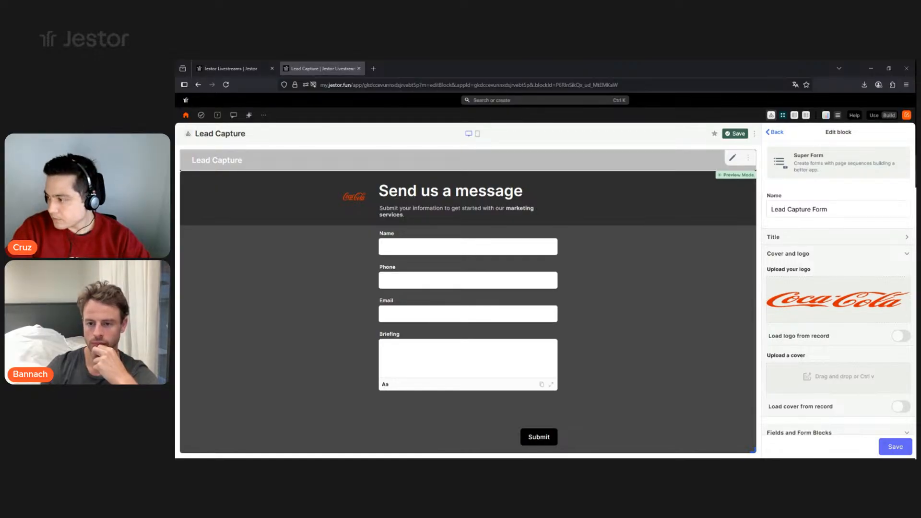
{"action": "key", "text": "ctrl+v"}
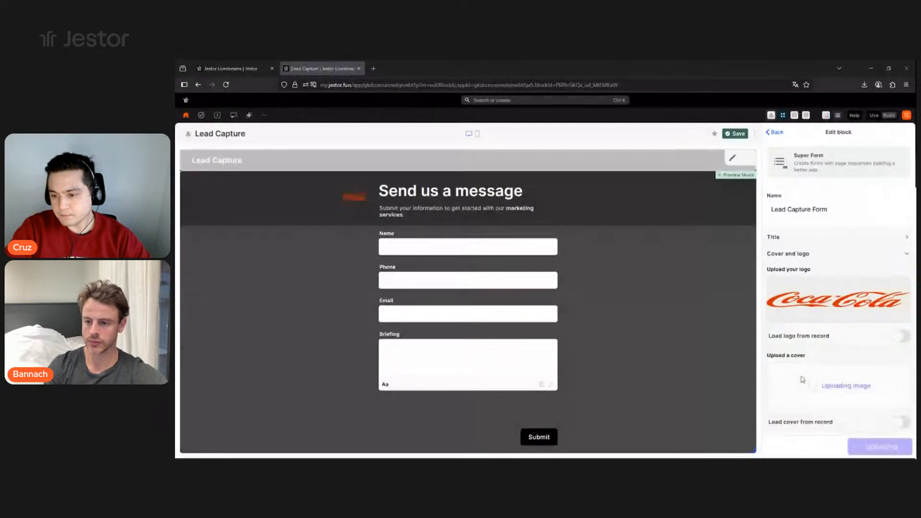
{"action": "scroll", "coordinate": [849, 351], "scroll_direction": "down", "scroll_amount": 1}
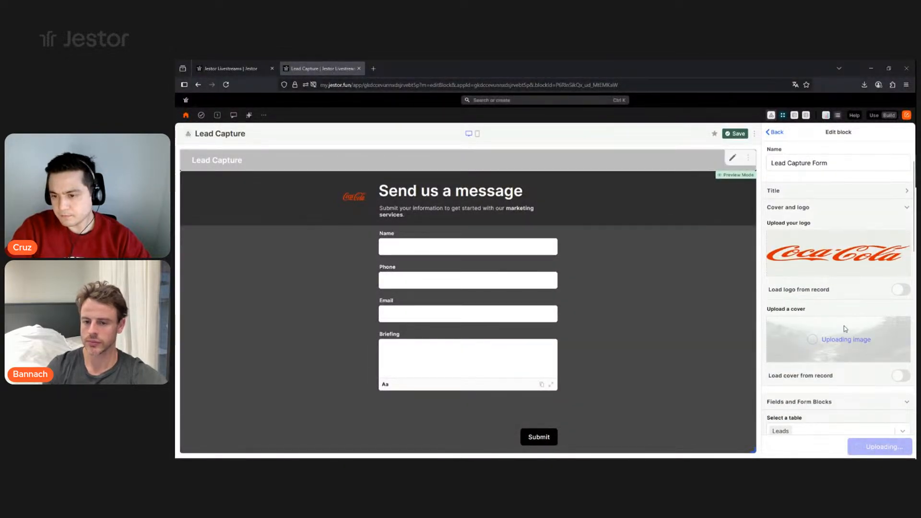
{"action": "mouse_move", "coordinate": [840, 263]}
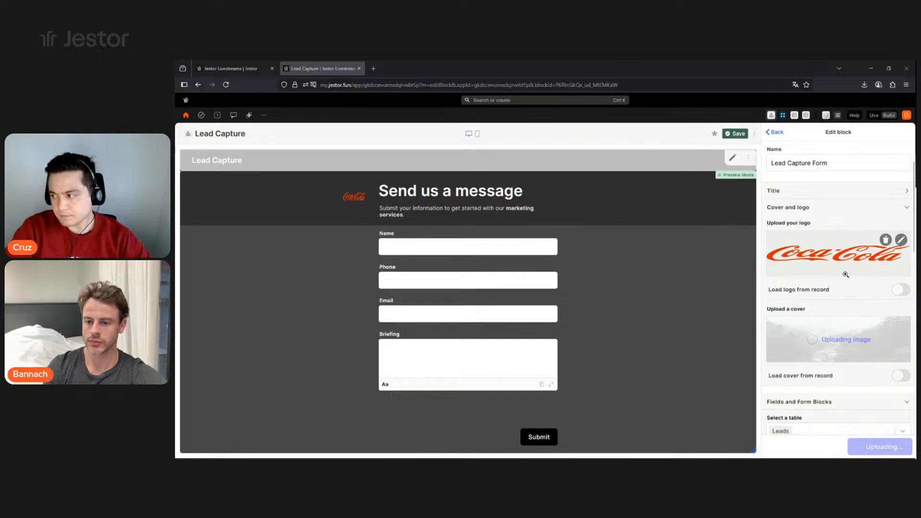
{"action": "scroll", "coordinate": [846, 274], "scroll_direction": "down", "scroll_amount": 1}
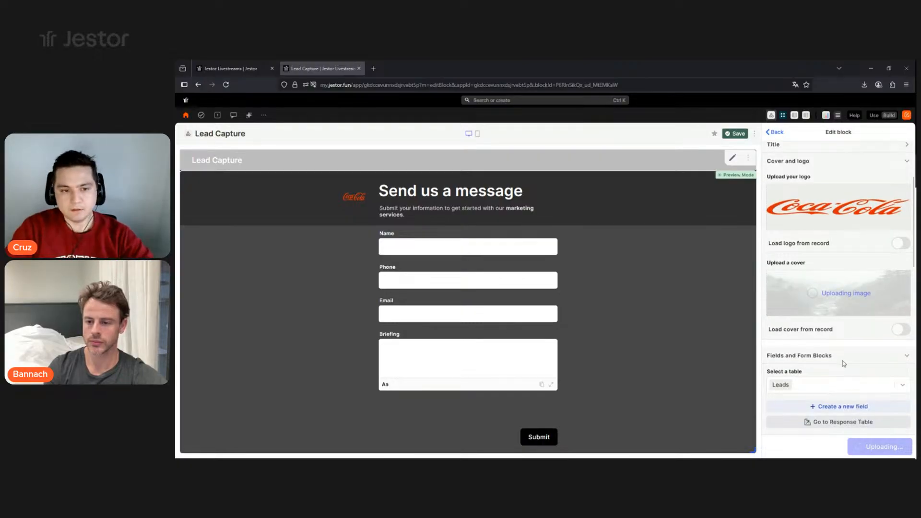
{"action": "scroll", "coordinate": [849, 292], "scroll_direction": "up", "scroll_amount": 1}
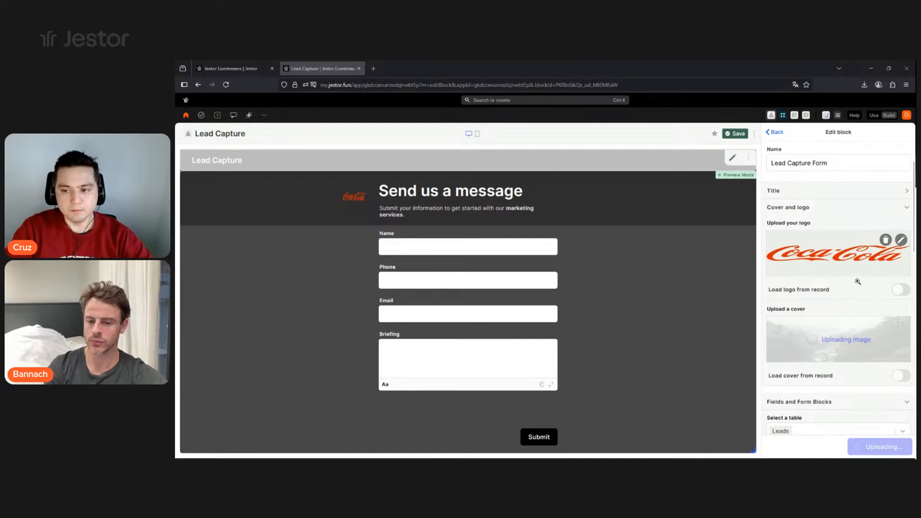
{"action": "scroll", "coordinate": [862, 274], "scroll_direction": "down", "scroll_amount": 2}
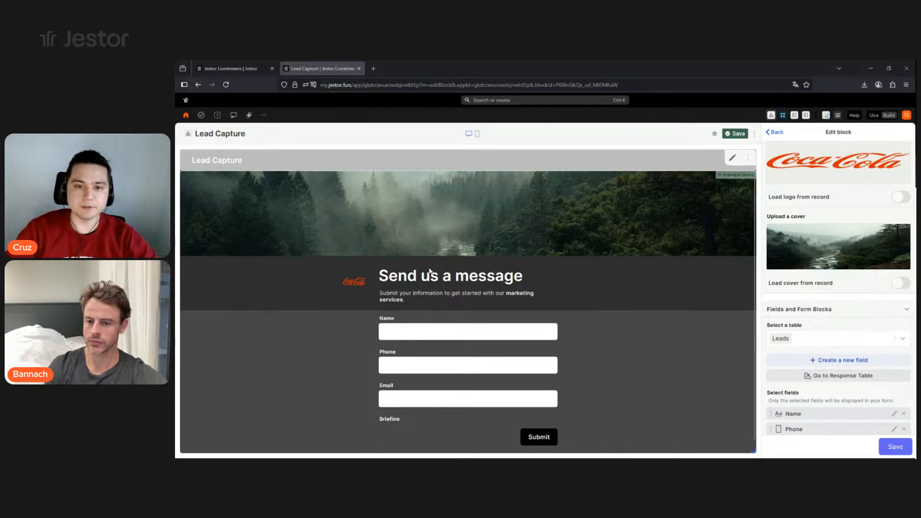
- Scroll the Edit block panel down to the form's Style section
{"action": "scroll", "coordinate": [532, 237], "scroll_direction": "down", "scroll_amount": 2}
{"action": "scroll", "coordinate": [509, 232], "scroll_direction": "up", "scroll_amount": 2}
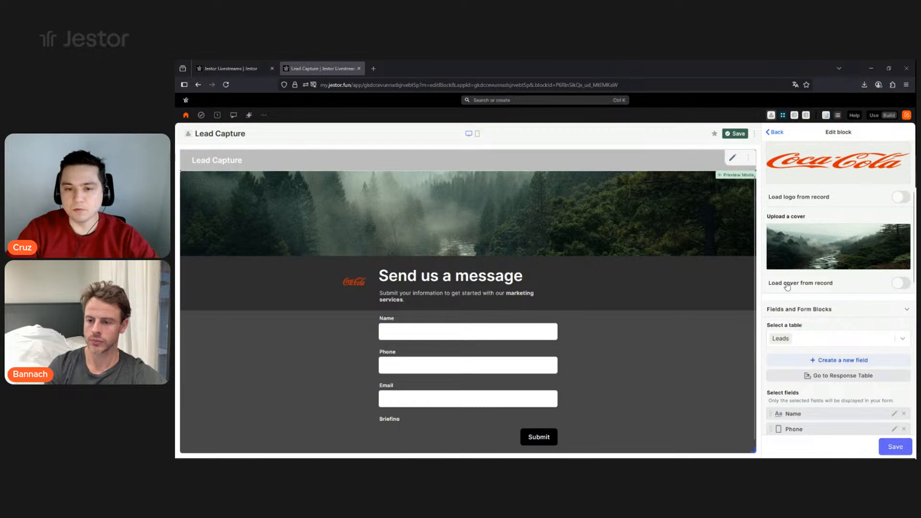
{"action": "scroll", "coordinate": [821, 283], "scroll_direction": "down", "scroll_amount": 2}
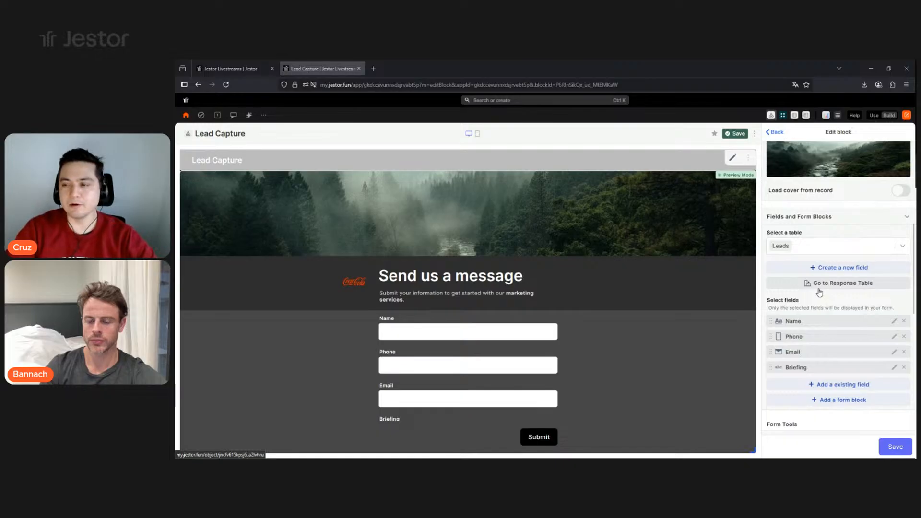
{"action": "scroll", "coordinate": [819, 291], "scroll_direction": "down", "scroll_amount": 8}
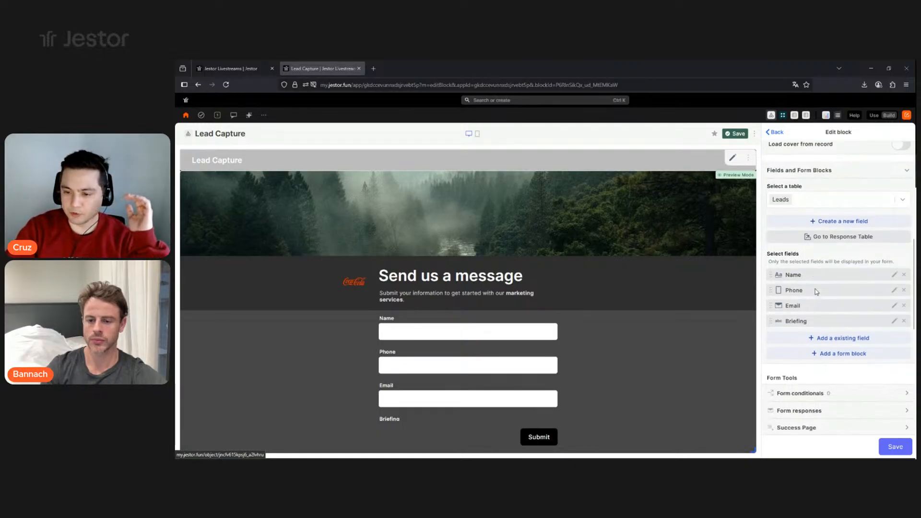
{"action": "scroll", "coordinate": [816, 293], "scroll_direction": "down", "scroll_amount": 2}
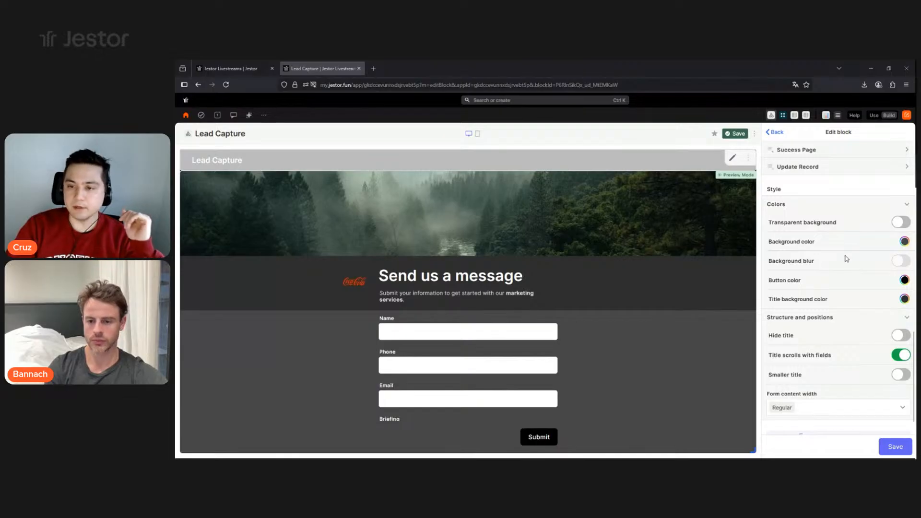
- Set the form's background colour to white
{"action": "left_click", "coordinate": [904, 242]}
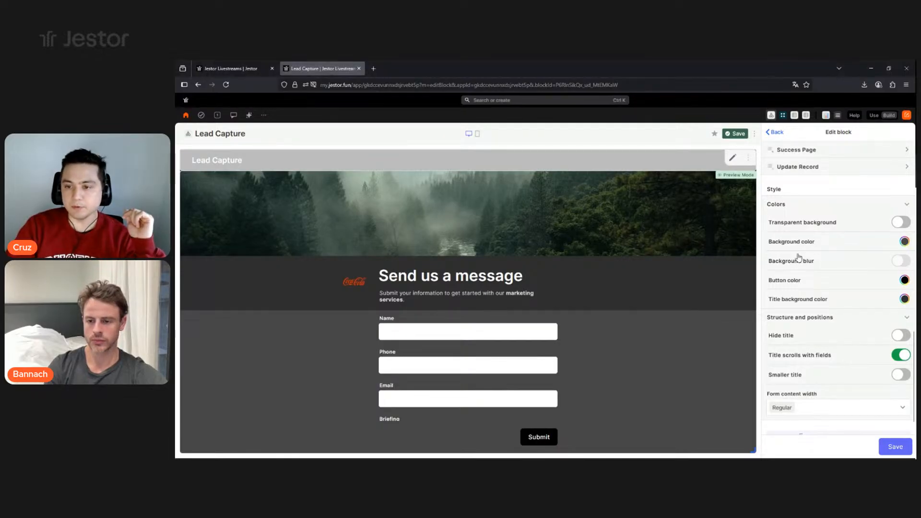
{"action": "left_click", "coordinate": [771, 192]}
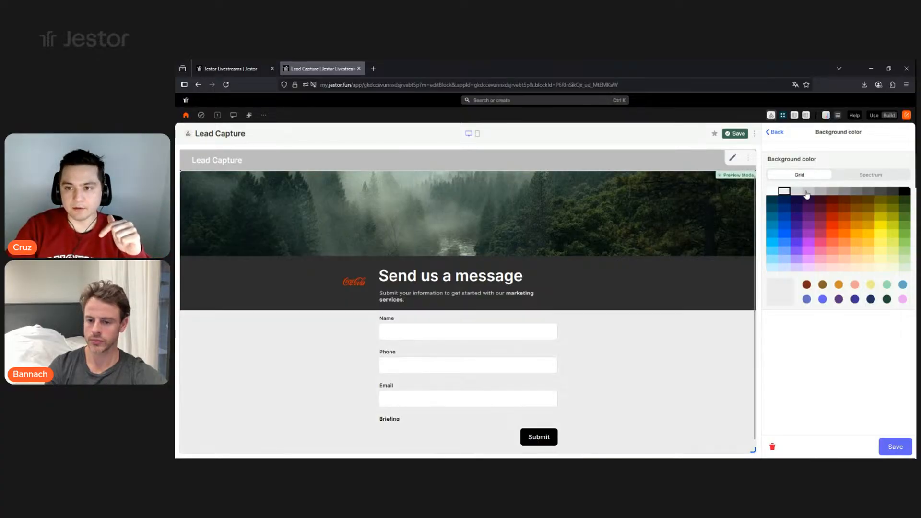
{"action": "left_click", "coordinate": [844, 242]}
{"action": "left_click", "coordinate": [772, 192]}
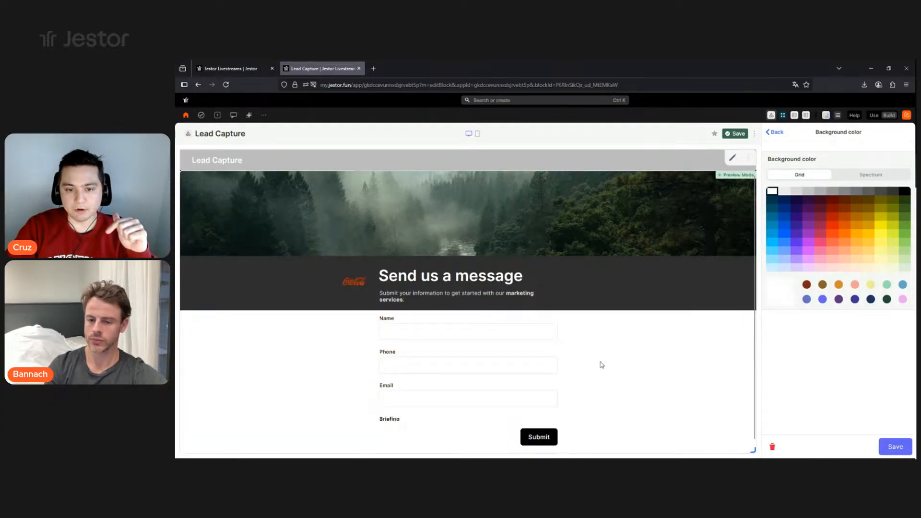
{"action": "left_click", "coordinate": [890, 448]}
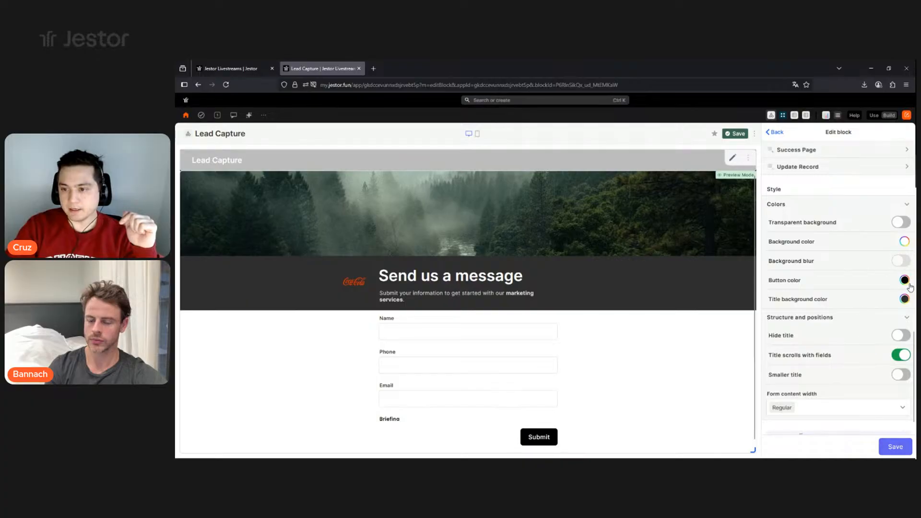
- Make the Submit button red-orange and the title background black
{"action": "left_click", "coordinate": [895, 288]}
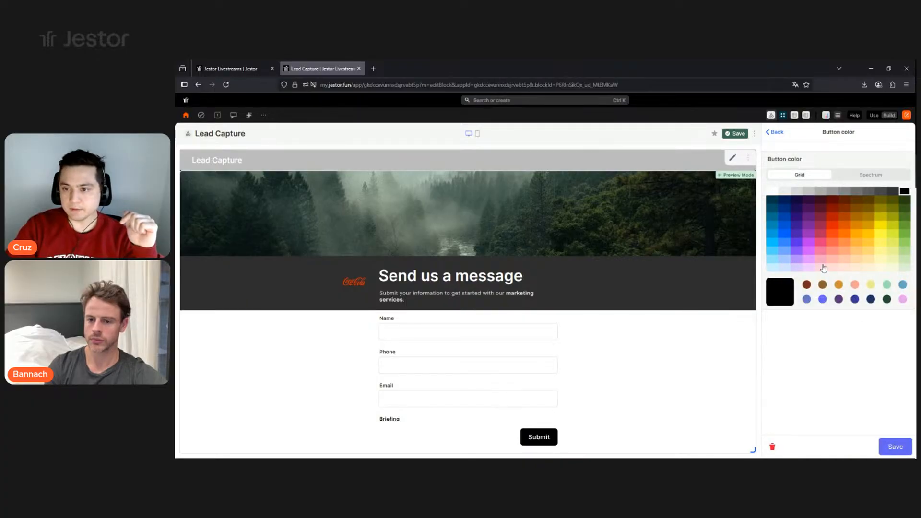
{"action": "left_click", "coordinate": [833, 226]}
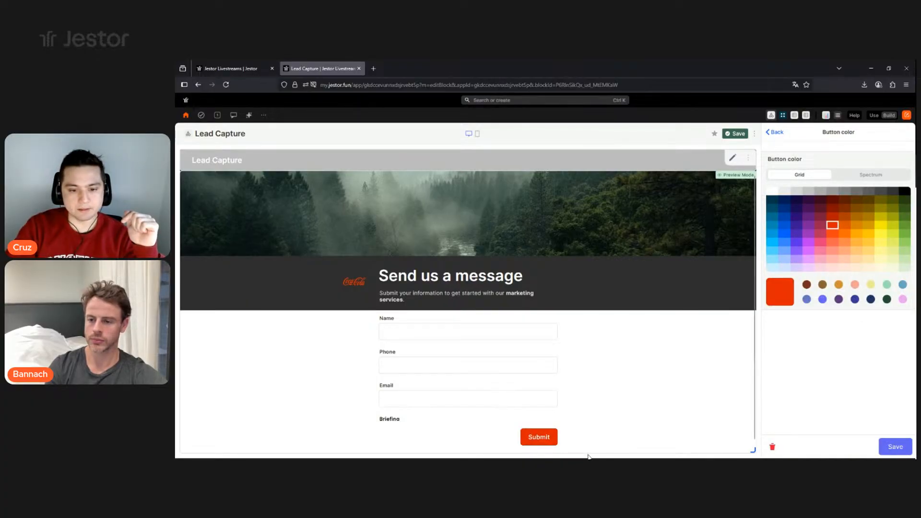
{"action": "left_click", "coordinate": [891, 449]}
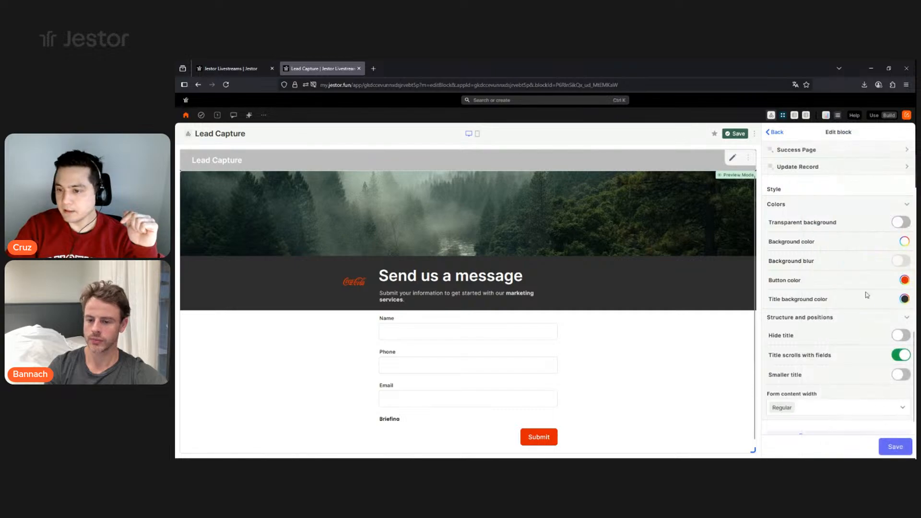
{"action": "left_click", "coordinate": [904, 299]}
{"action": "left_click", "coordinate": [771, 191]}
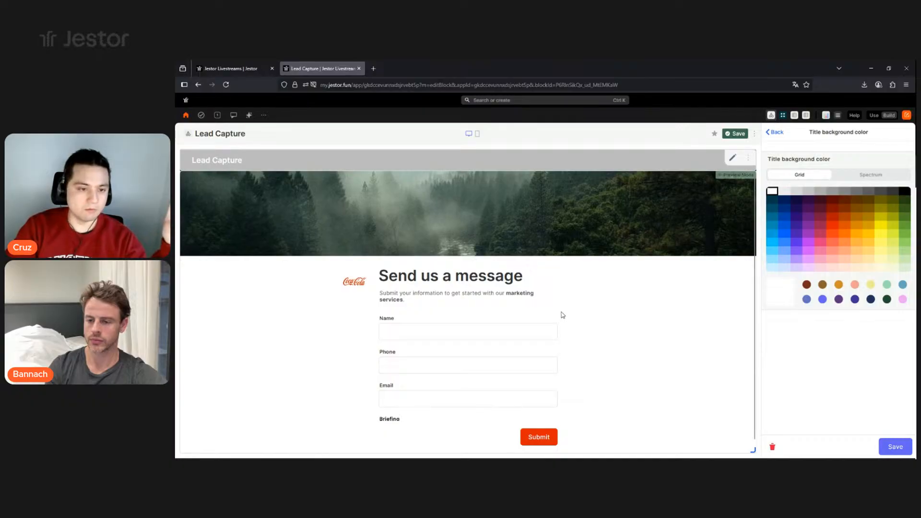
{"action": "left_click", "coordinate": [904, 191]}
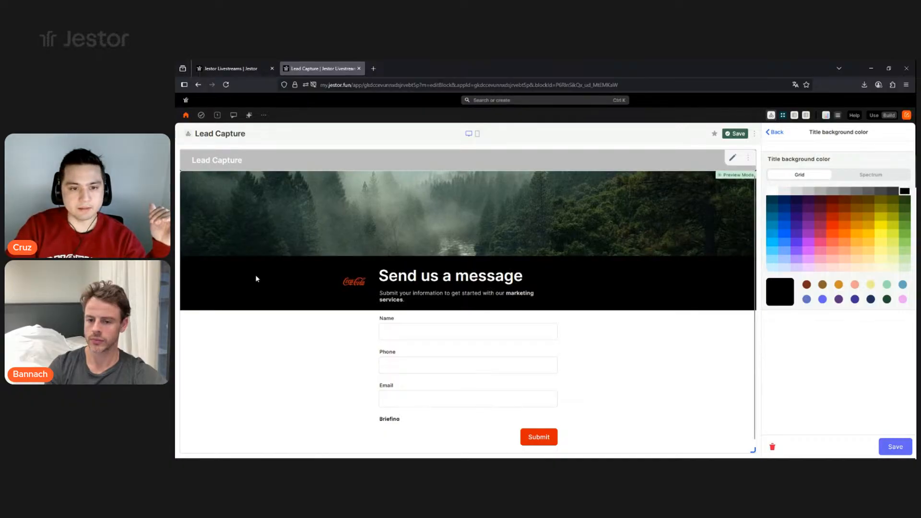
{"action": "left_click", "coordinate": [893, 449]}
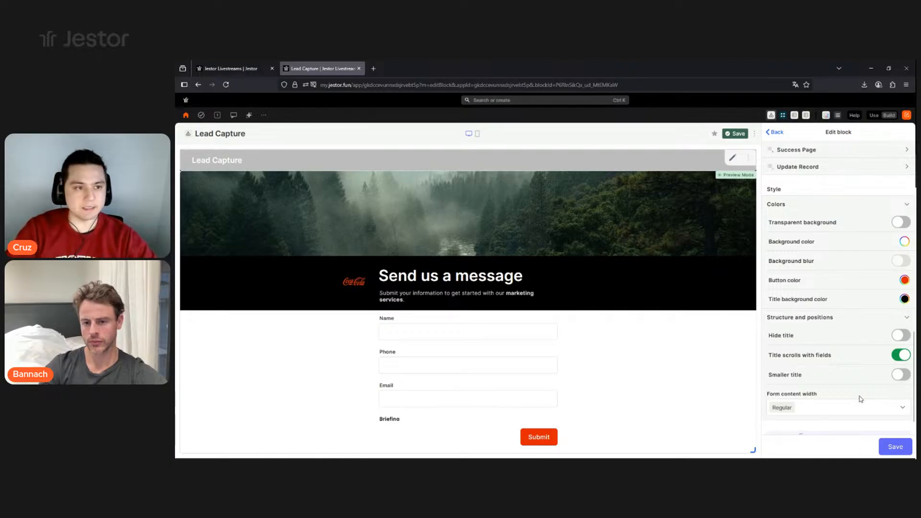
{"action": "left_click", "coordinate": [898, 337]}
{"action": "left_click", "coordinate": [900, 337]}
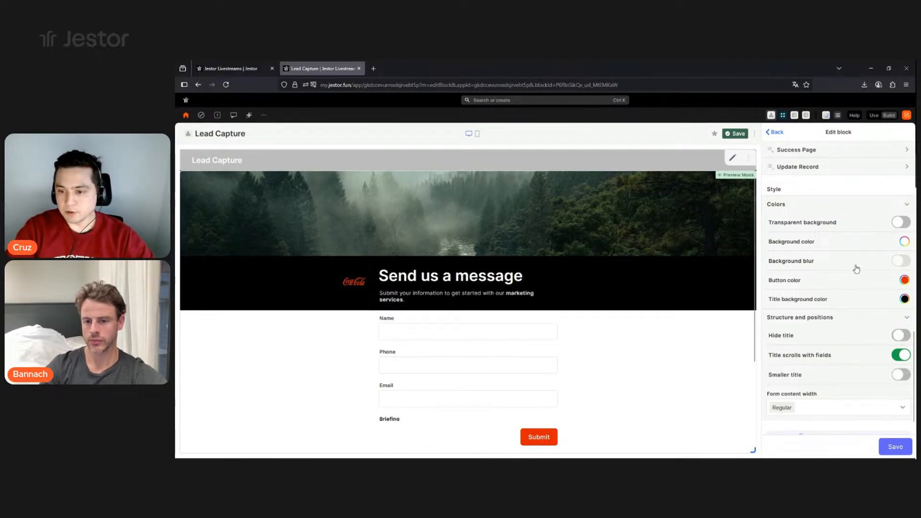
{"action": "scroll", "coordinate": [856, 268], "scroll_direction": "down", "scroll_amount": 1}
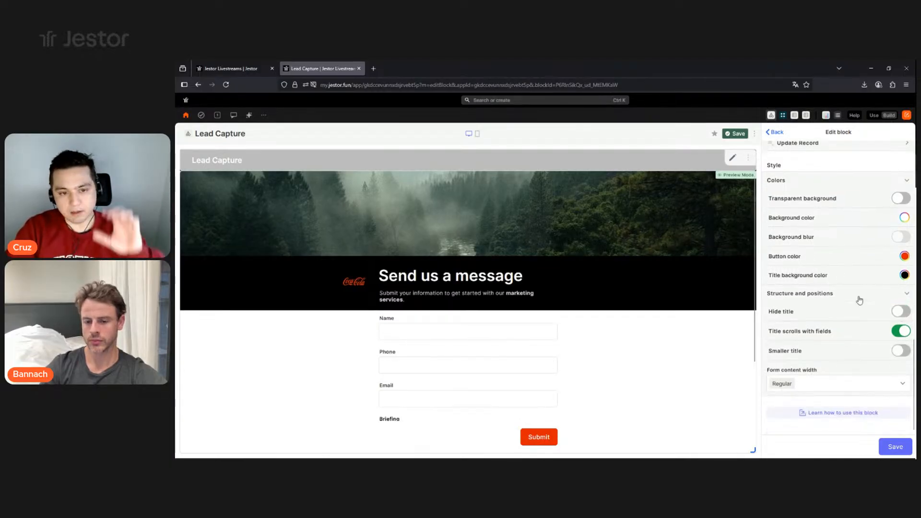
{"action": "left_click", "coordinate": [901, 313]}
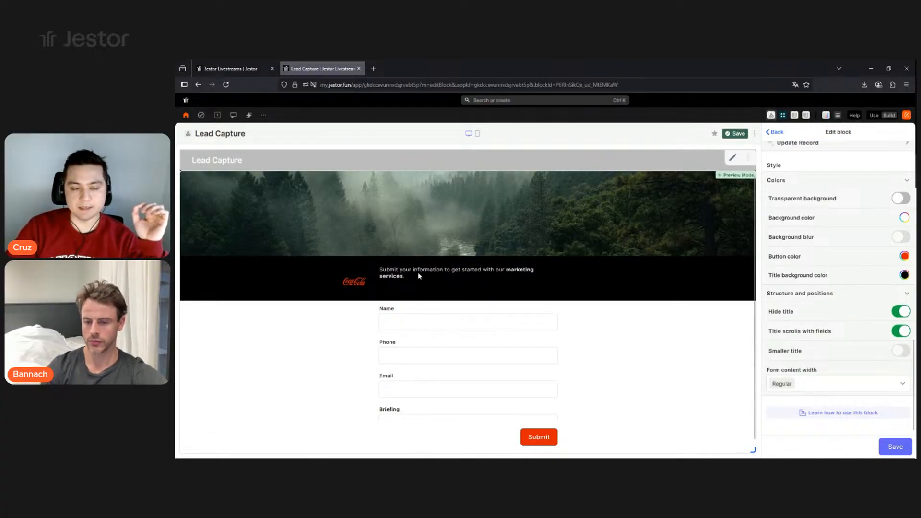
{"action": "left_click", "coordinate": [902, 311]}
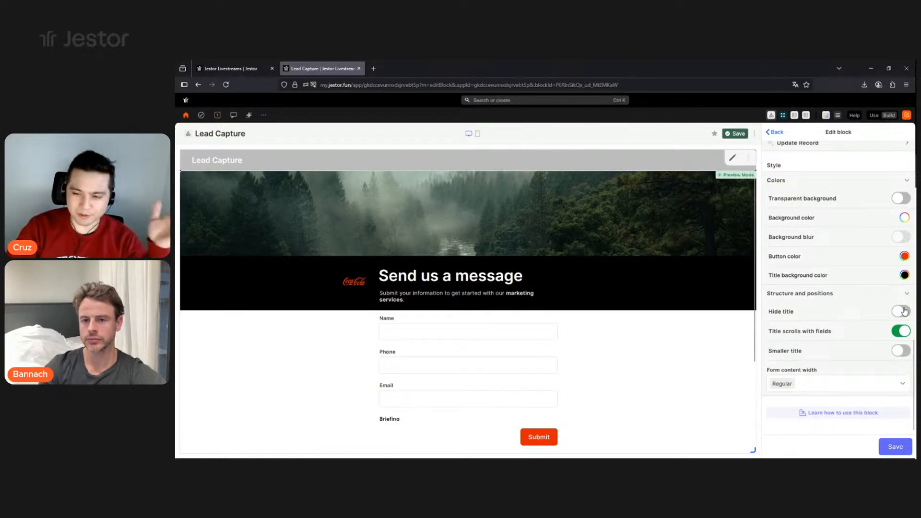
{"action": "left_click", "coordinate": [903, 311]}
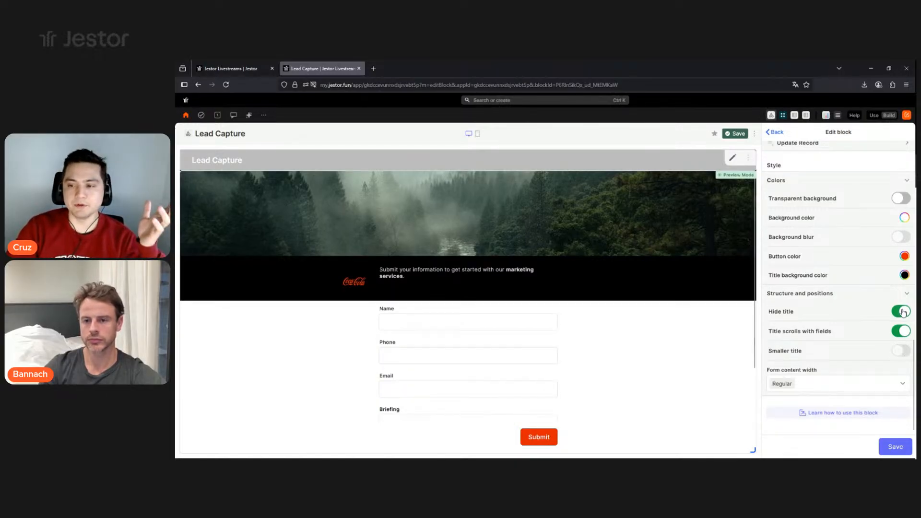
{"action": "left_click", "coordinate": [902, 312]}
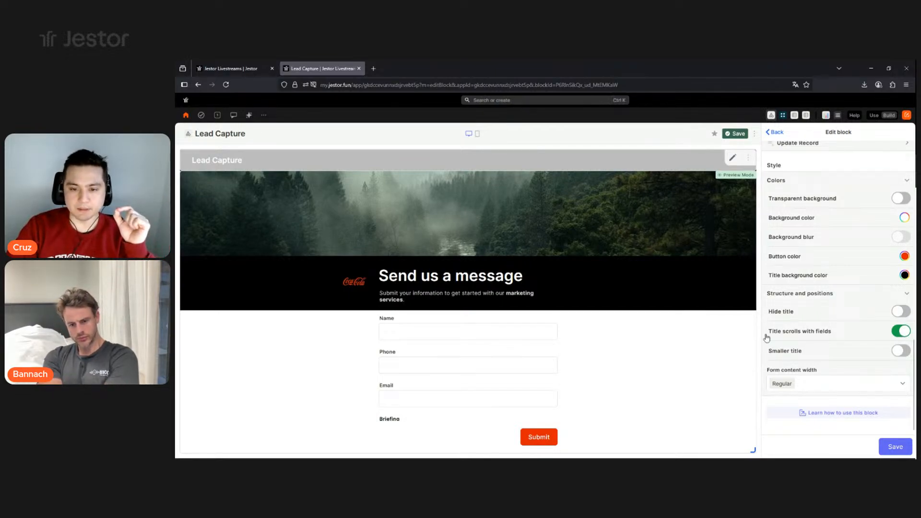
{"action": "scroll", "coordinate": [541, 366], "scroll_direction": "down", "scroll_amount": 3}
{"action": "left_click", "coordinate": [904, 331]}
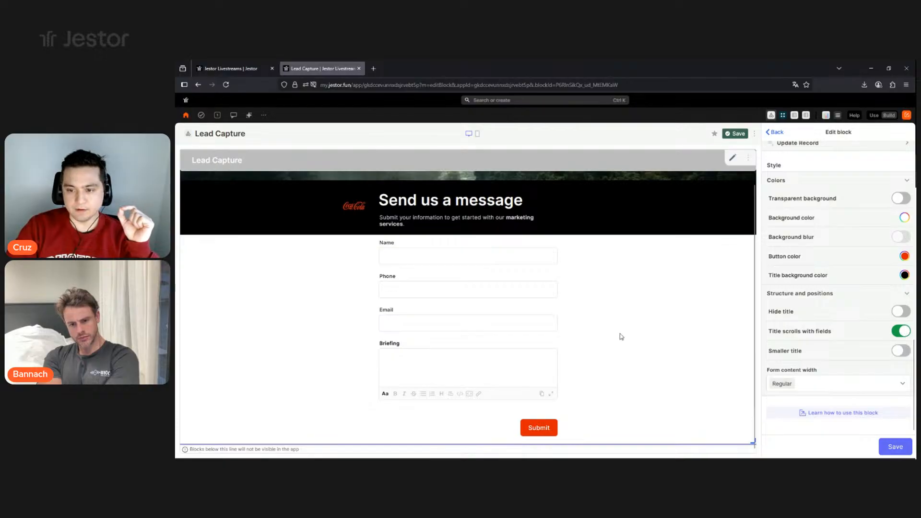
{"action": "scroll", "coordinate": [552, 341], "scroll_direction": "down", "scroll_amount": 1}
{"action": "scroll", "coordinate": [506, 348], "scroll_direction": "up", "scroll_amount": 2}
{"action": "left_click", "coordinate": [901, 332]}
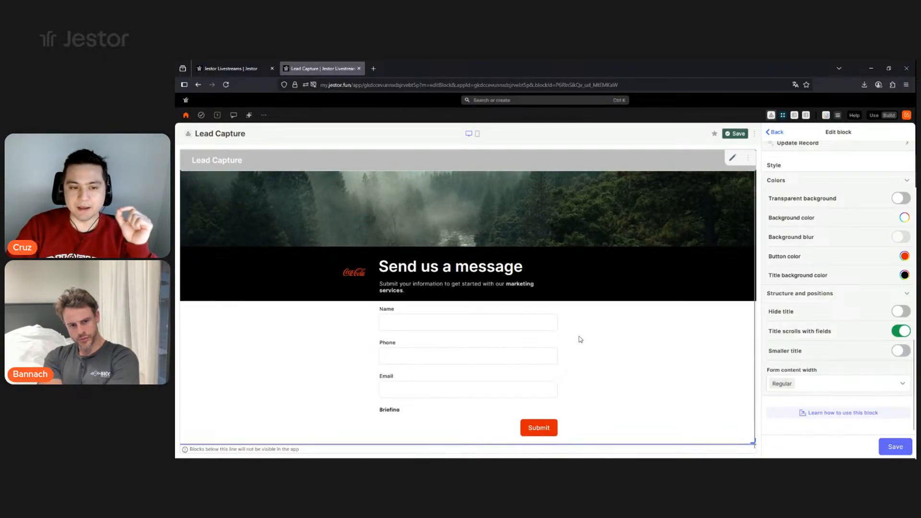
{"action": "scroll", "coordinate": [595, 307], "scroll_direction": "down", "scroll_amount": 3}
{"action": "scroll", "coordinate": [595, 311], "scroll_direction": "up", "scroll_amount": 3}
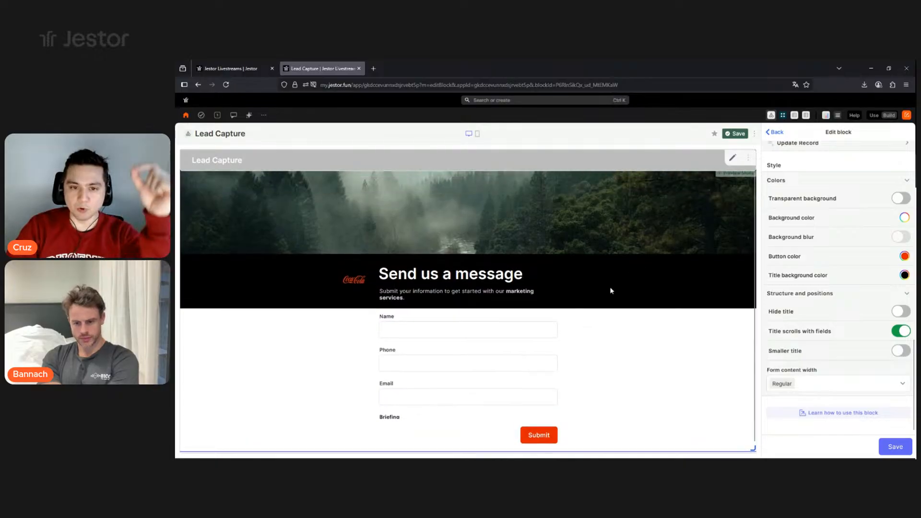
{"action": "scroll", "coordinate": [618, 225], "scroll_direction": "down", "scroll_amount": 3}
{"action": "scroll", "coordinate": [609, 240], "scroll_direction": "up", "scroll_amount": 2}
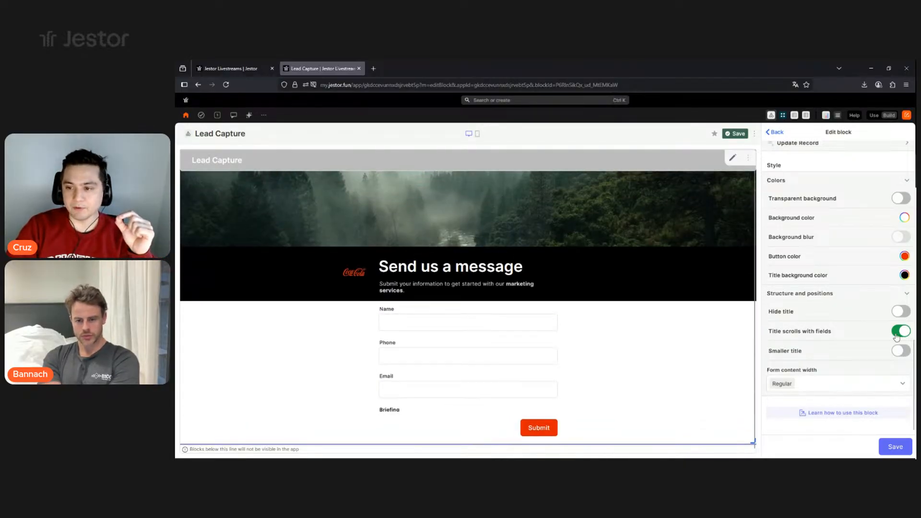
{"action": "left_click", "coordinate": [901, 331]}
{"action": "scroll", "coordinate": [634, 235], "scroll_direction": "up", "scroll_amount": 1}
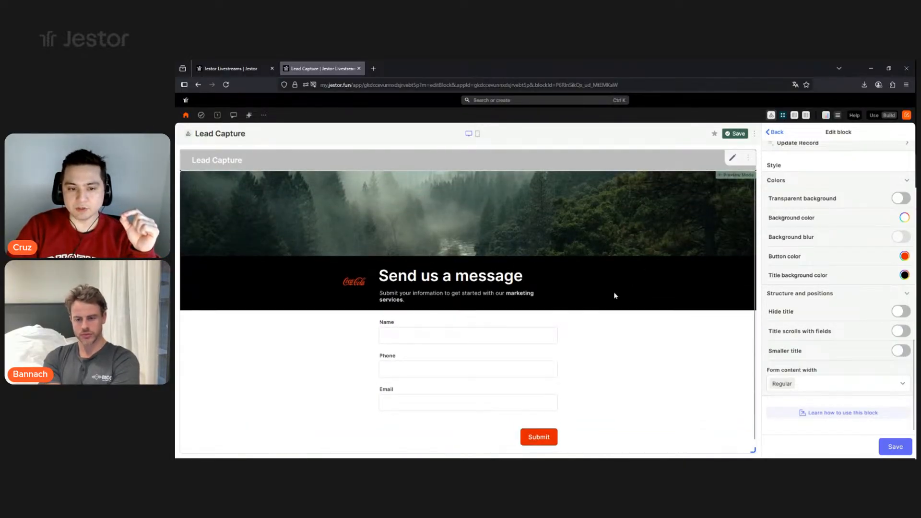
{"action": "scroll", "coordinate": [523, 355], "scroll_direction": "down", "scroll_amount": 2}
{"action": "scroll", "coordinate": [522, 354], "scroll_direction": "up", "scroll_amount": 2}
{"action": "scroll", "coordinate": [521, 355], "scroll_direction": "down", "scroll_amount": 2}
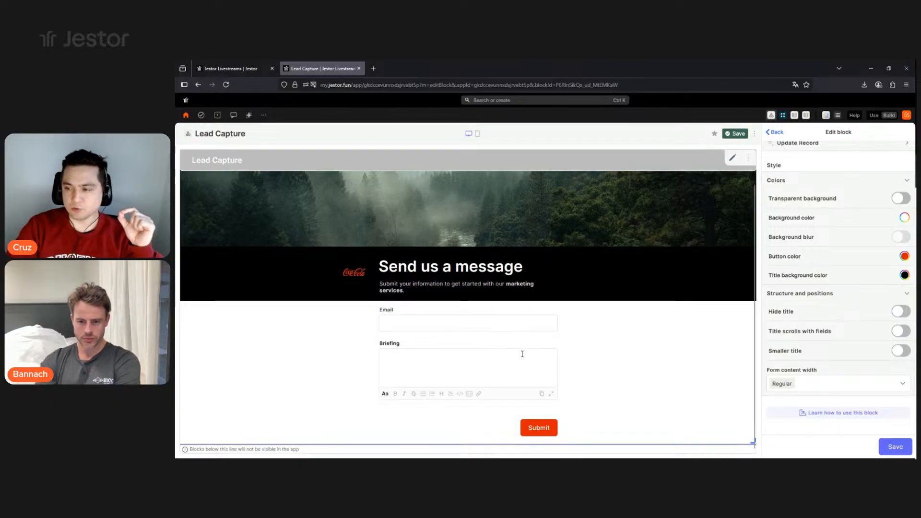
{"action": "left_click", "coordinate": [901, 331]}
{"action": "scroll", "coordinate": [604, 249], "scroll_direction": "up", "scroll_amount": 2}
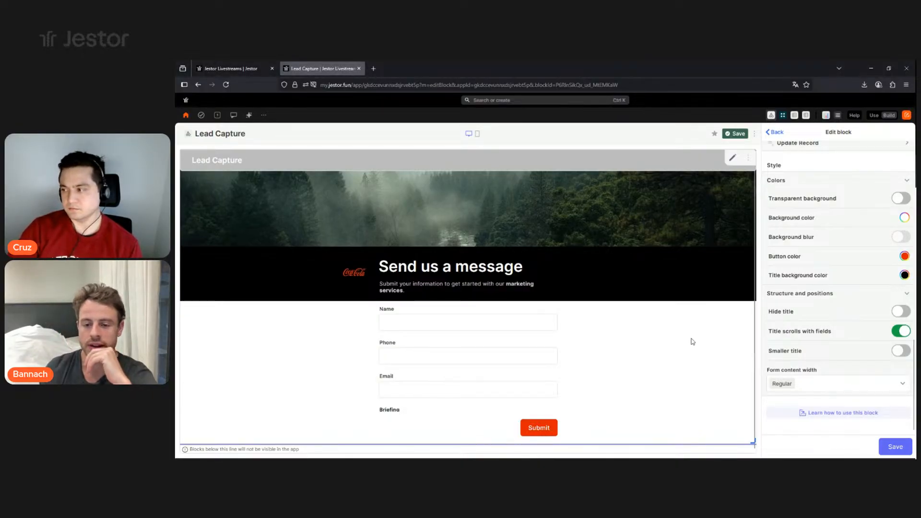
{"action": "scroll", "coordinate": [656, 293], "scroll_direction": "down", "scroll_amount": 2}
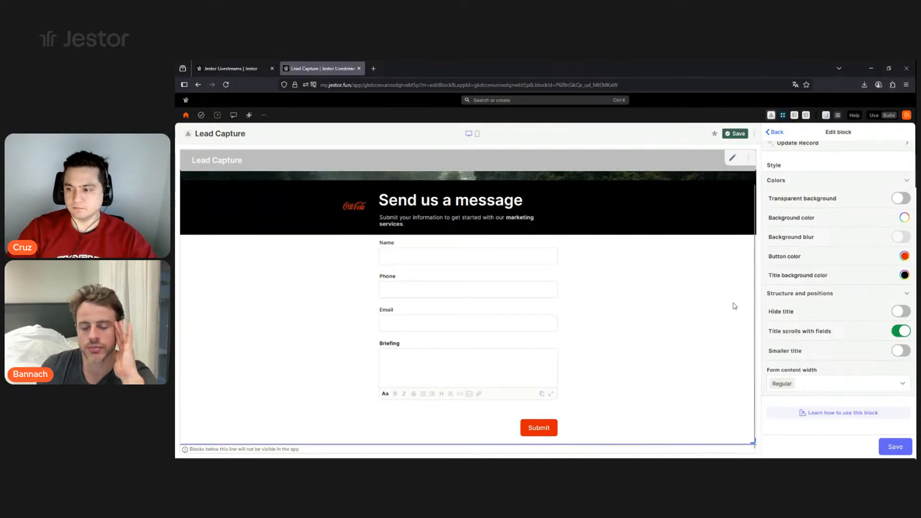
{"action": "scroll", "coordinate": [618, 343], "scroll_direction": "up", "scroll_amount": 2}
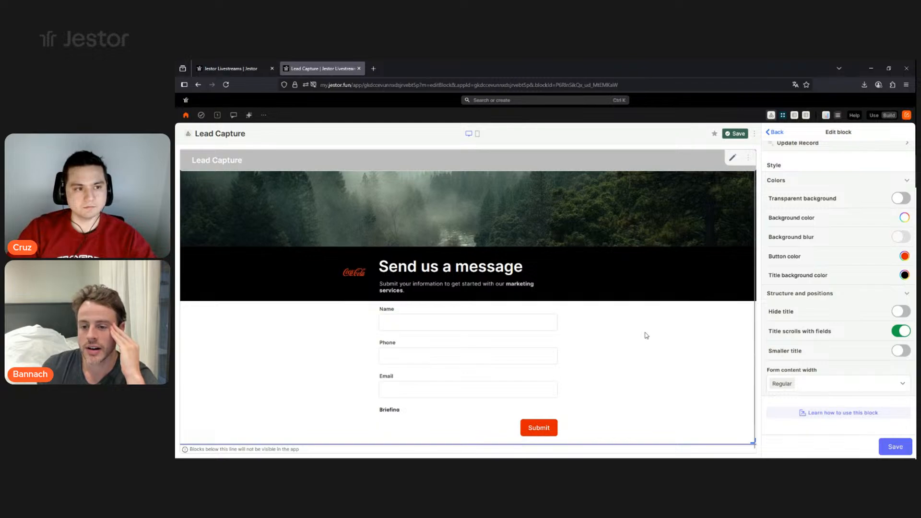
{"action": "scroll", "coordinate": [701, 294], "scroll_direction": "up", "scroll_amount": 1}
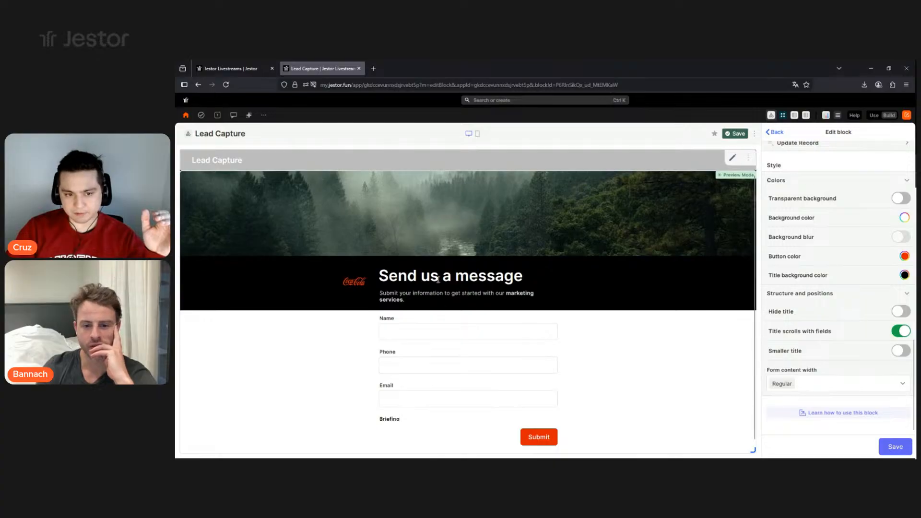
- Switch on Smaller title for the form heading
{"action": "left_click", "coordinate": [901, 350]}
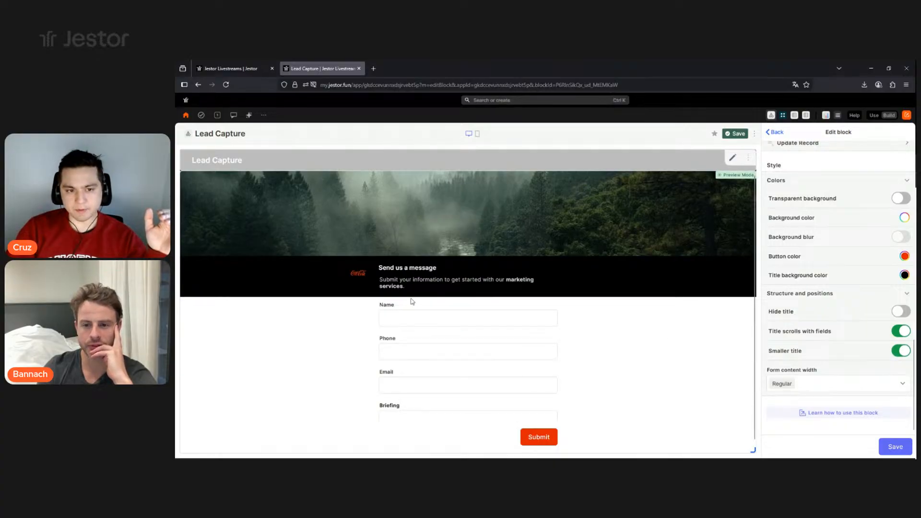
{"action": "left_click", "coordinate": [901, 351]}
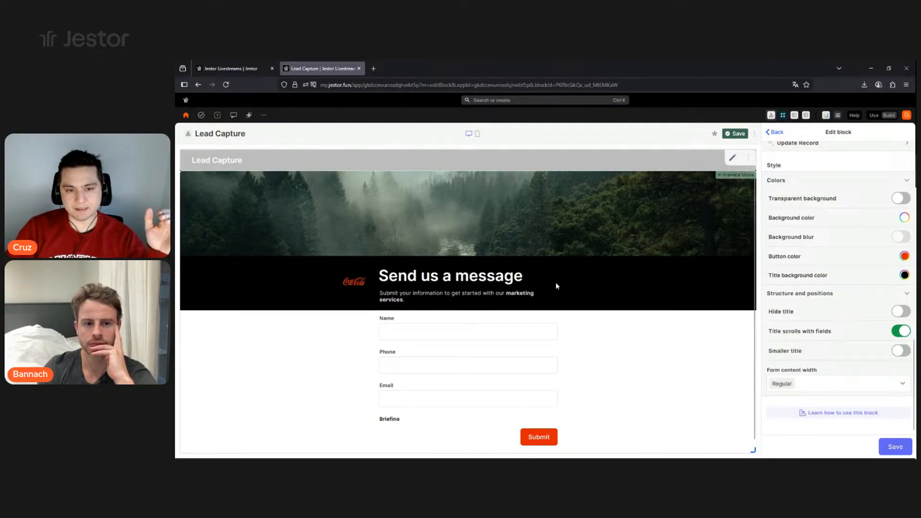
{"action": "left_click_drag", "start_coordinate": [557, 285], "coordinate": [408, 276]}
{"action": "left_click", "coordinate": [904, 350]}
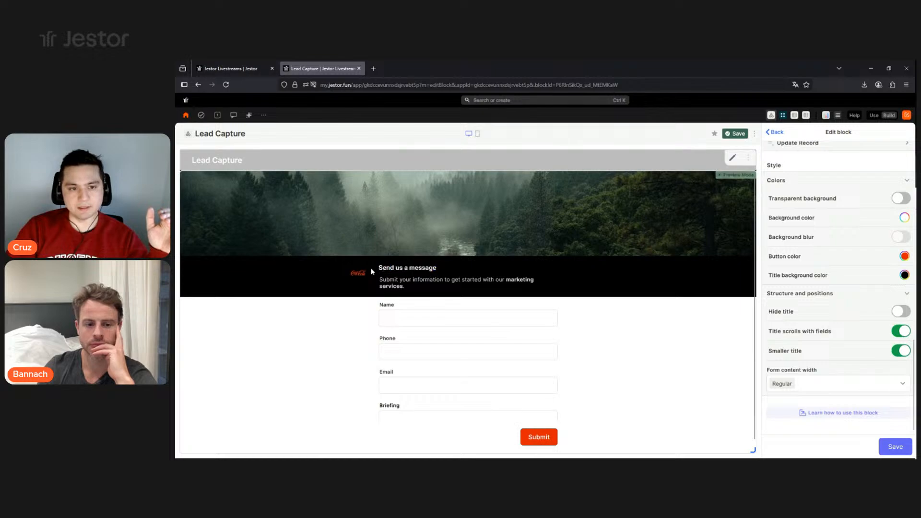
- Set the form content width to Wide and save the block settings
{"action": "left_click", "coordinate": [822, 389]}
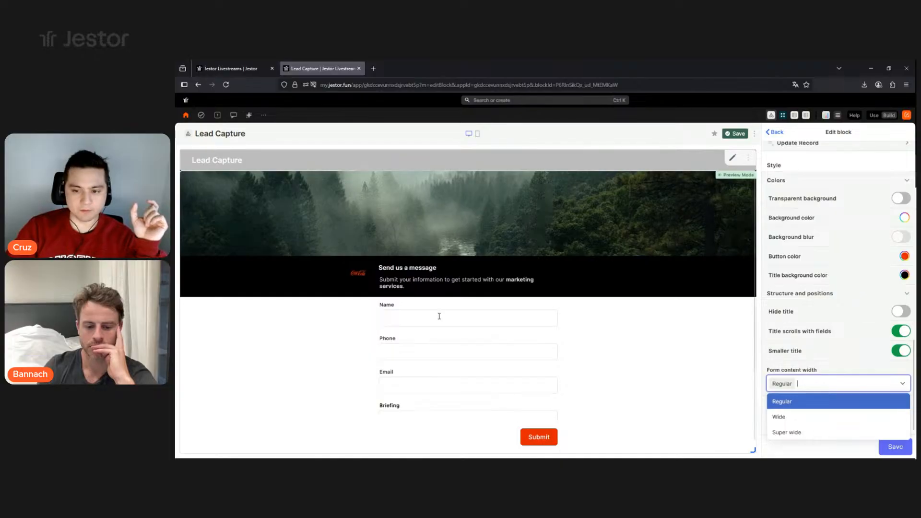
{"action": "left_click", "coordinate": [802, 417]}
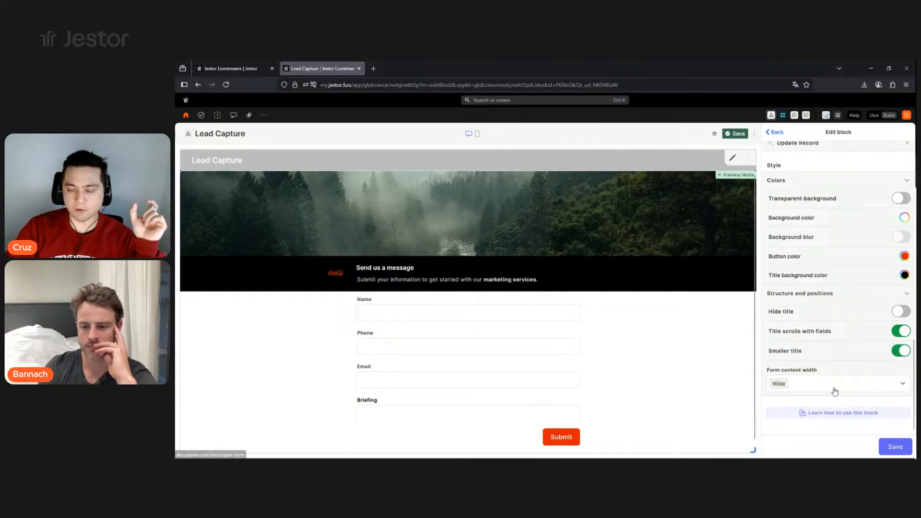
{"action": "left_click", "coordinate": [834, 389]}
{"action": "left_click", "coordinate": [812, 433]}
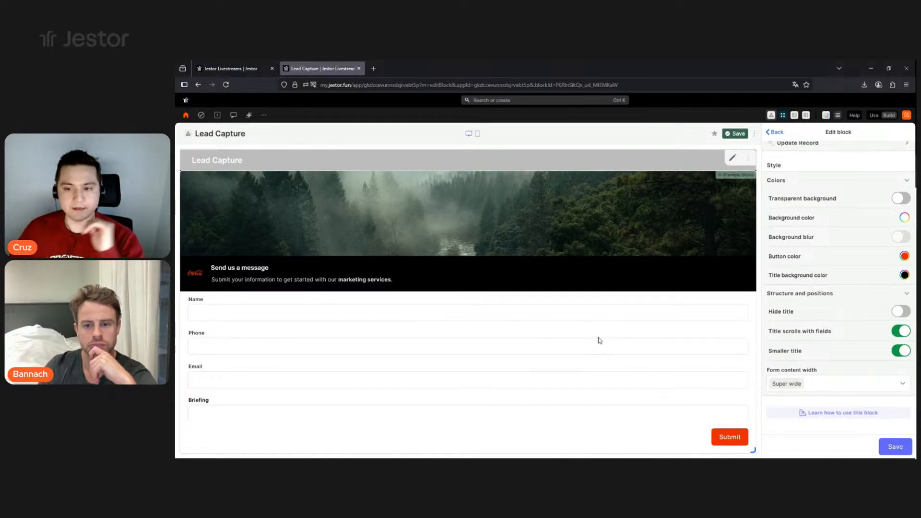
{"action": "left_click", "coordinate": [820, 388]}
{"action": "left_click", "coordinate": [793, 416]}
{"action": "left_click", "coordinate": [822, 387]}
{"action": "left_click", "coordinate": [813, 402]}
{"action": "left_click", "coordinate": [825, 386]}
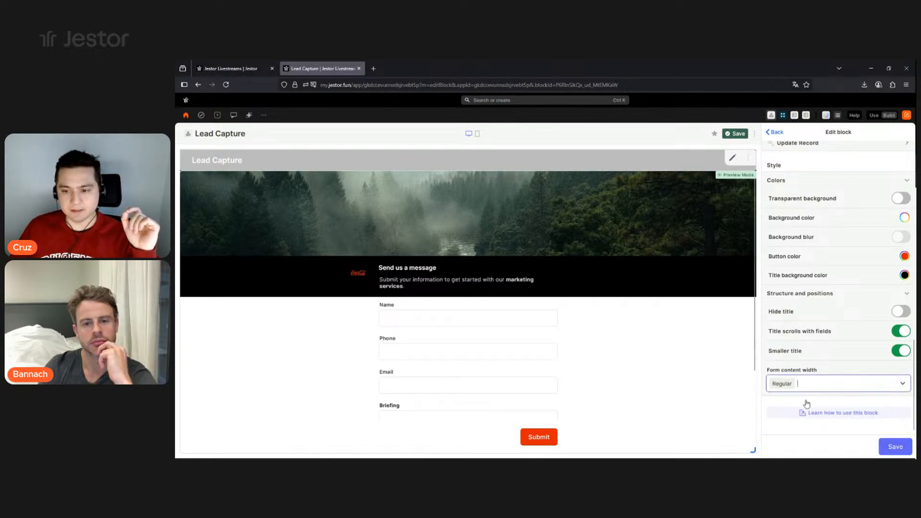
{"action": "left_click", "coordinate": [796, 416]}
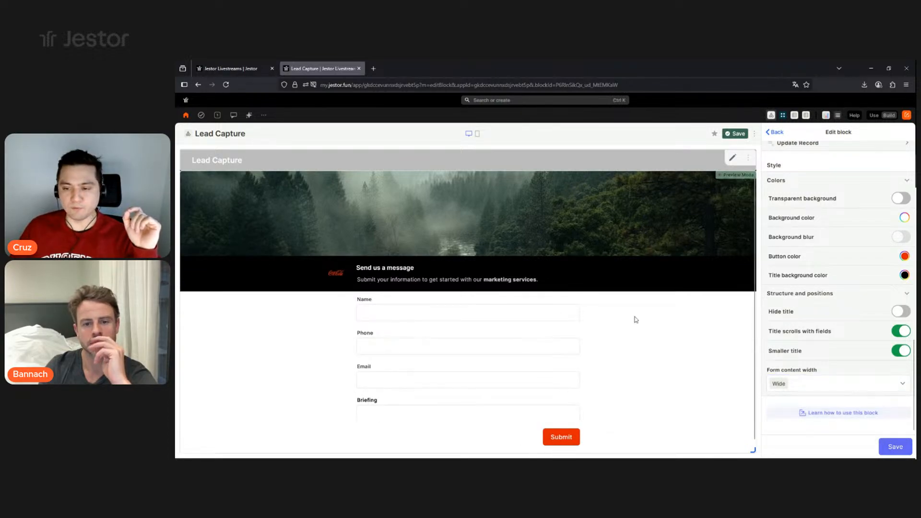
{"action": "left_click", "coordinate": [890, 447]}
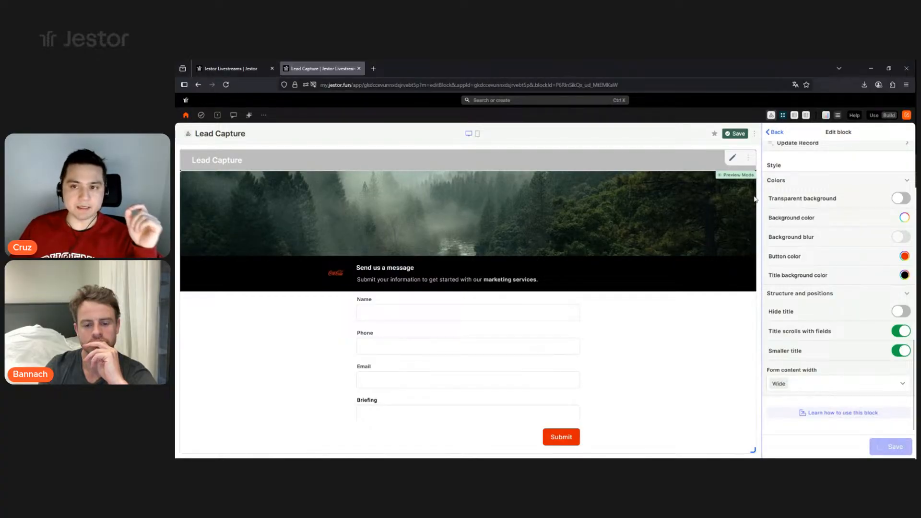
{"action": "left_click", "coordinate": [777, 132]}
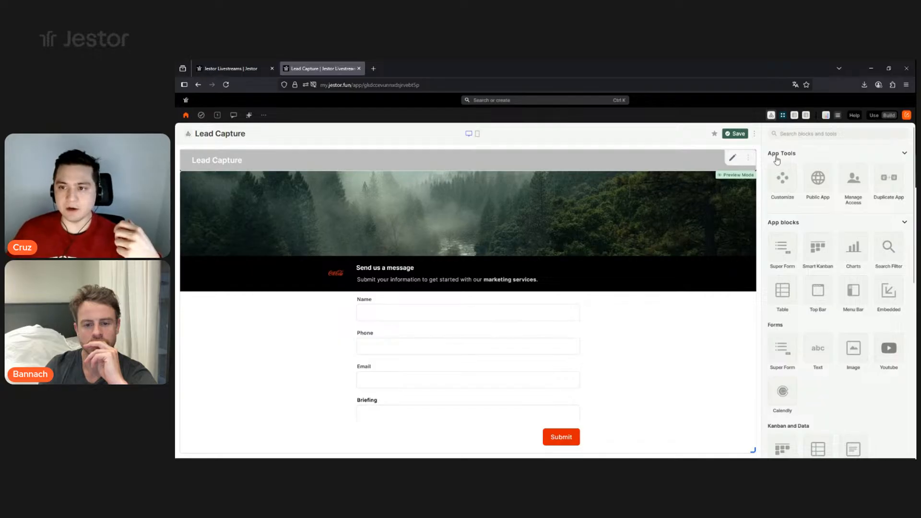
- In the app customization, preview the fonts Montserrat, Raleway, Caveat and Lato
{"action": "left_click", "coordinate": [777, 178]}
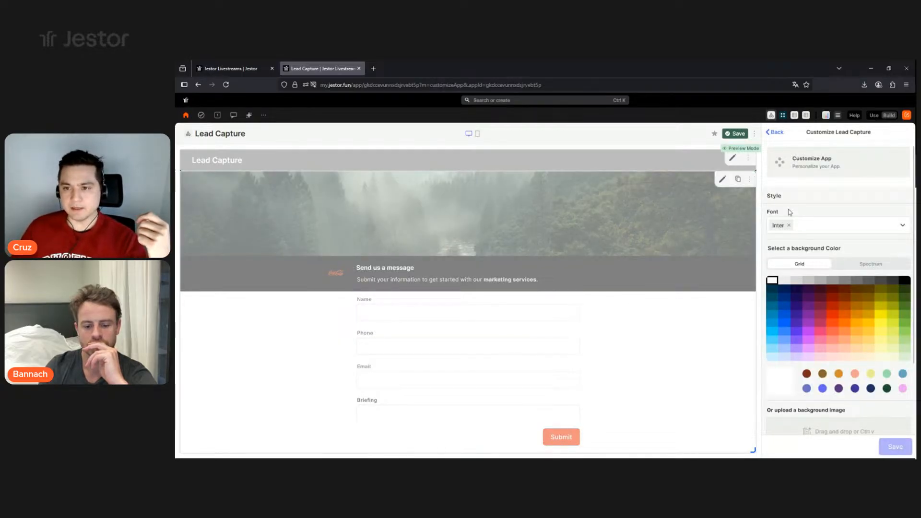
{"action": "left_click", "coordinate": [832, 230]}
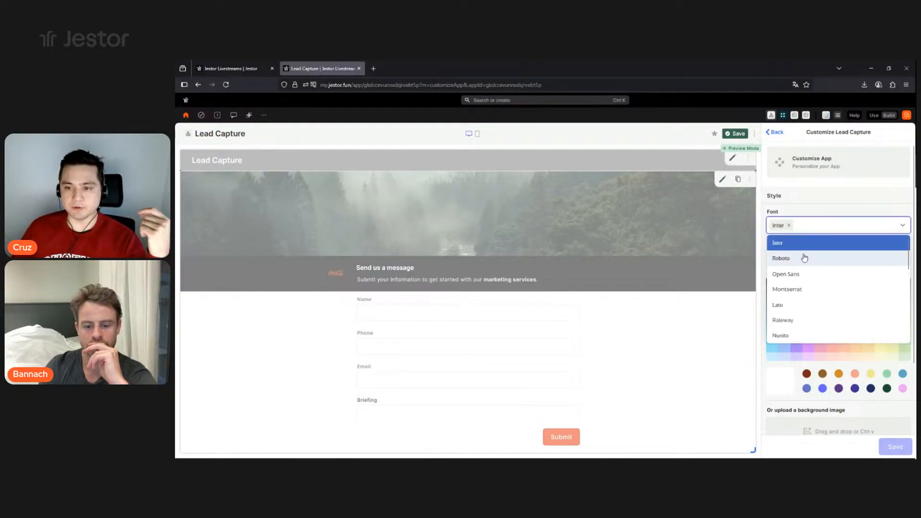
{"action": "left_click", "coordinate": [792, 289]}
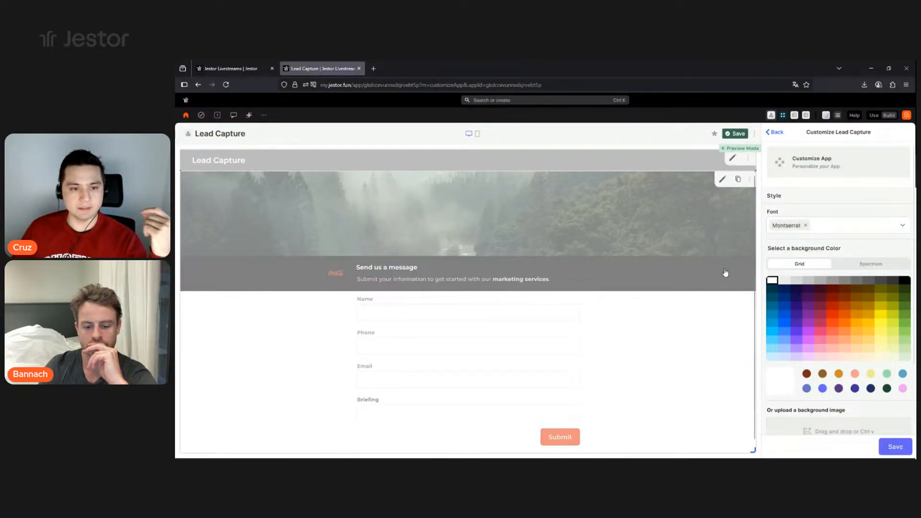
{"action": "left_click", "coordinate": [847, 231]}
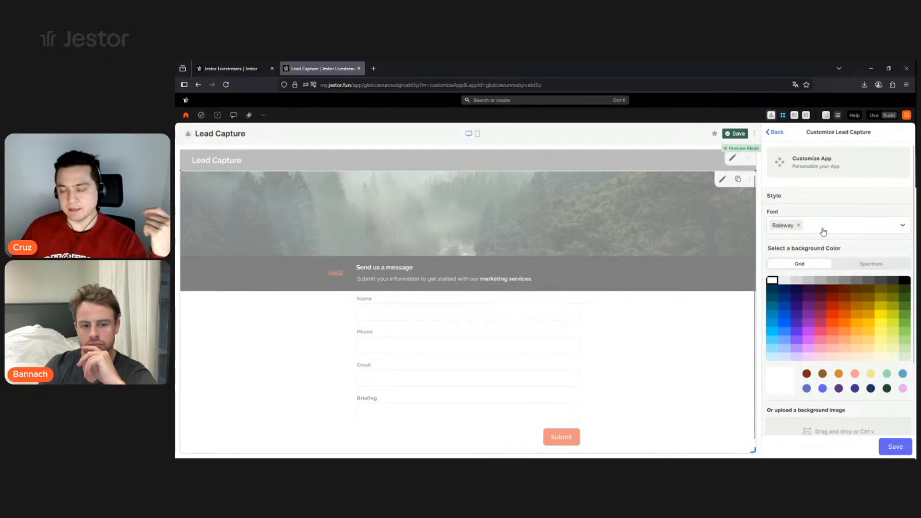
{"action": "left_click", "coordinate": [820, 229]}
{"action": "scroll", "coordinate": [834, 284], "scroll_direction": "down", "scroll_amount": 5}
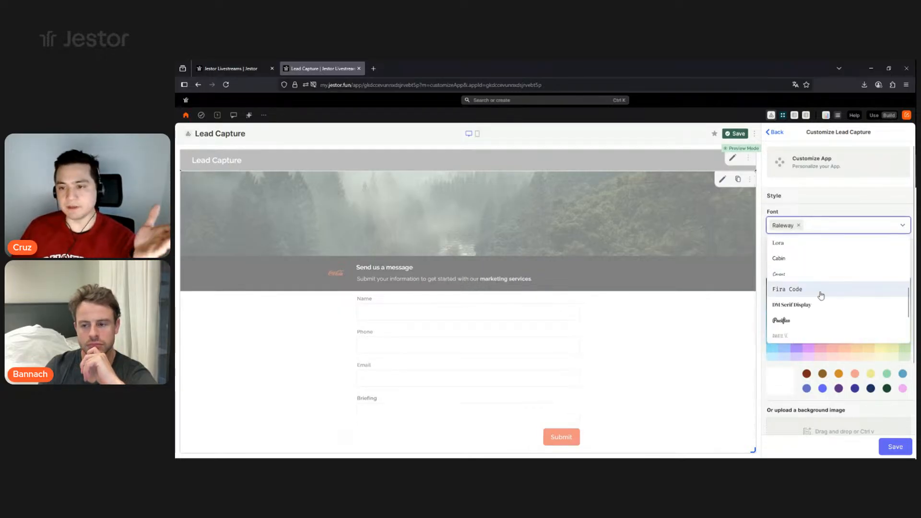
{"action": "left_click", "coordinate": [821, 274]}
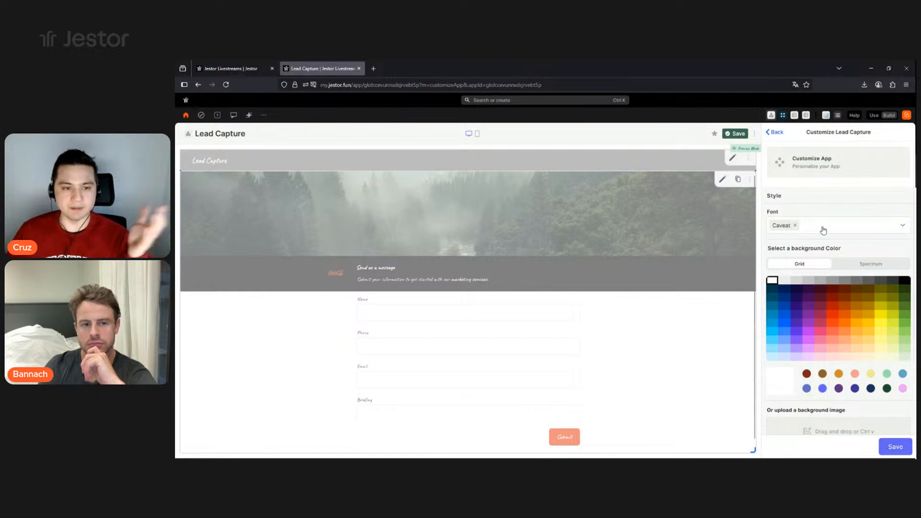
{"action": "left_click", "coordinate": [848, 226]}
{"action": "scroll", "coordinate": [824, 304], "scroll_direction": "down", "scroll_amount": 3}
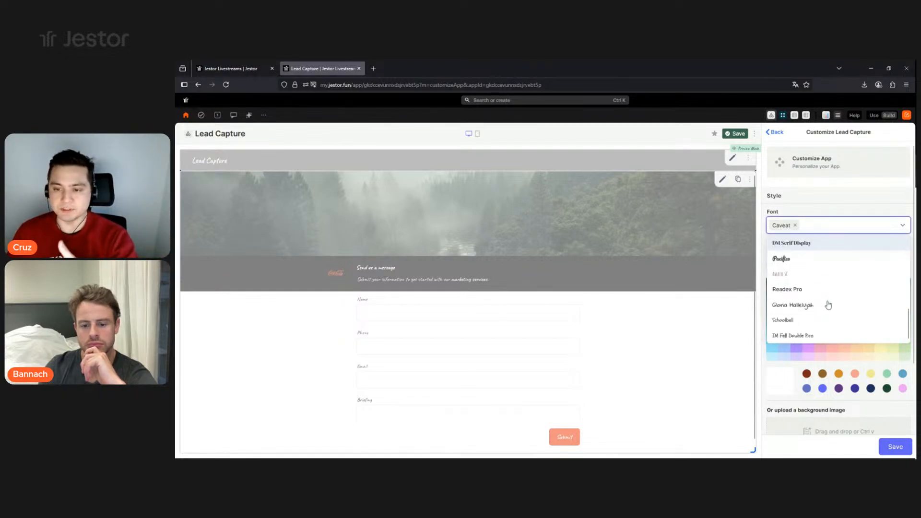
{"action": "scroll", "coordinate": [828, 305], "scroll_direction": "up", "scroll_amount": 6}
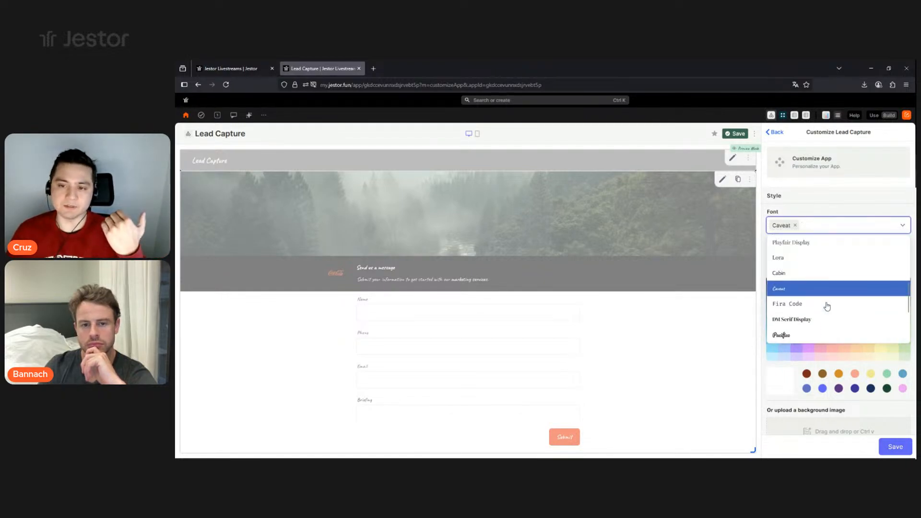
{"action": "scroll", "coordinate": [826, 305], "scroll_direction": "up", "scroll_amount": 3}
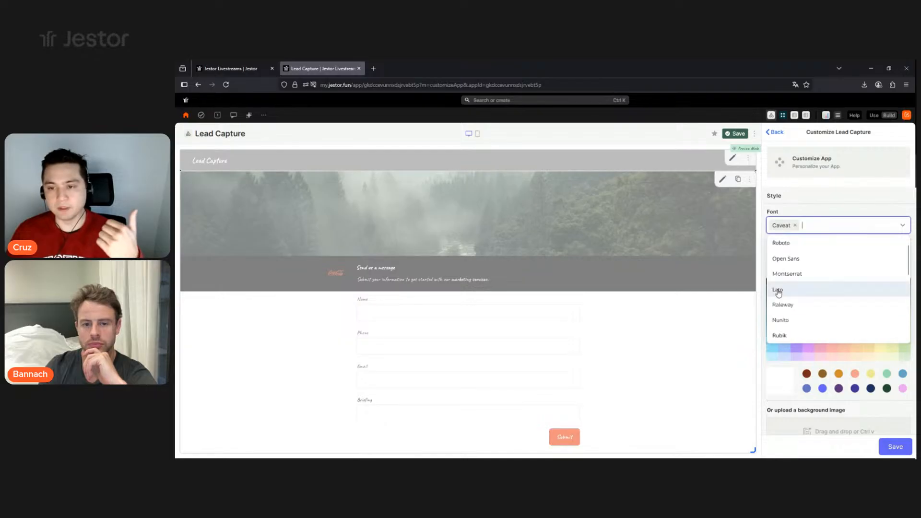
{"action": "left_click", "coordinate": [778, 292]}
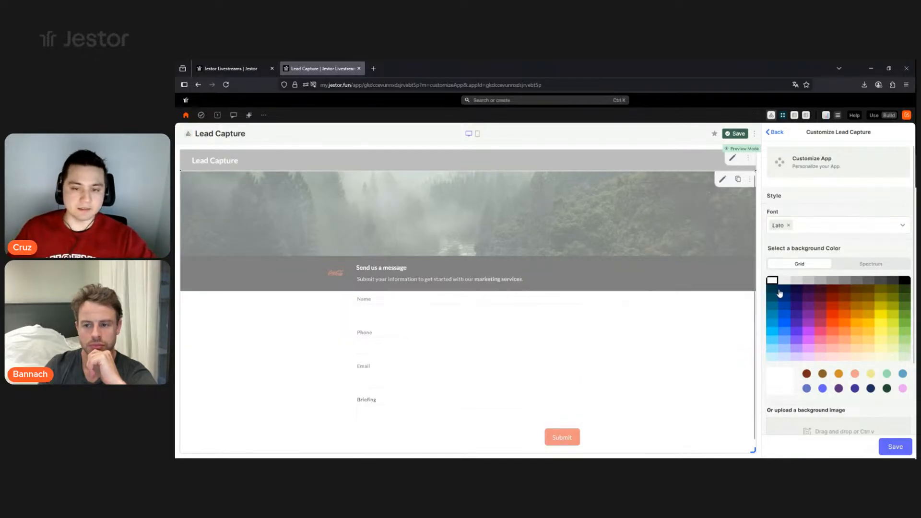
- Settle on Raleway as the app font, then save the customization and the app
{"action": "left_click", "coordinate": [837, 226]}
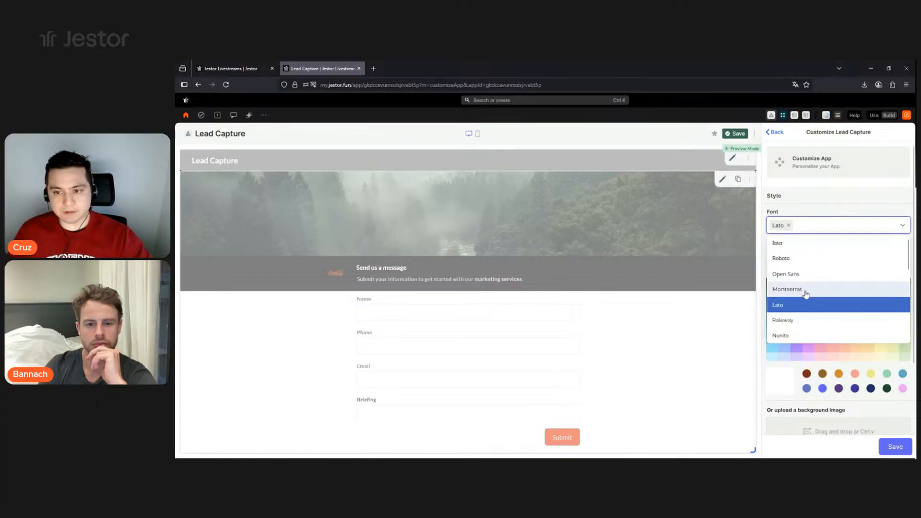
{"action": "left_click", "coordinate": [805, 290]}
{"action": "left_click", "coordinate": [836, 226]}
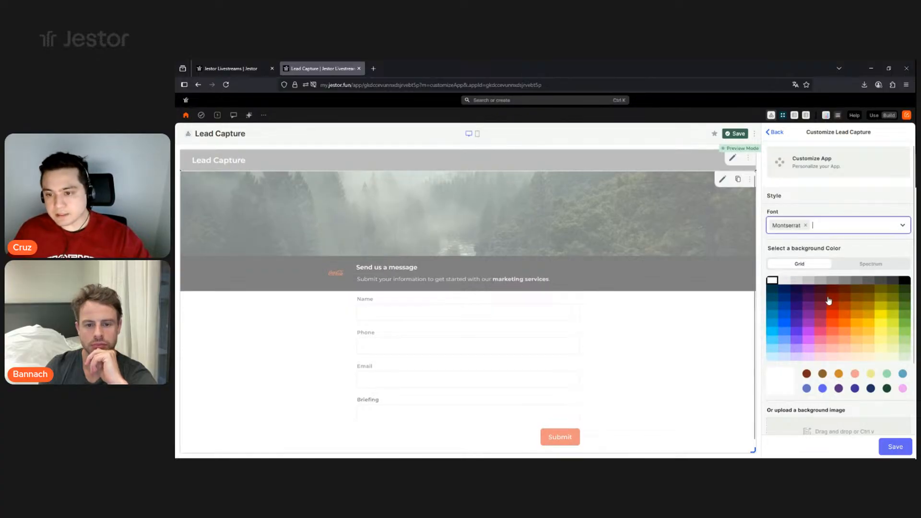
{"action": "left_click", "coordinate": [809, 326]}
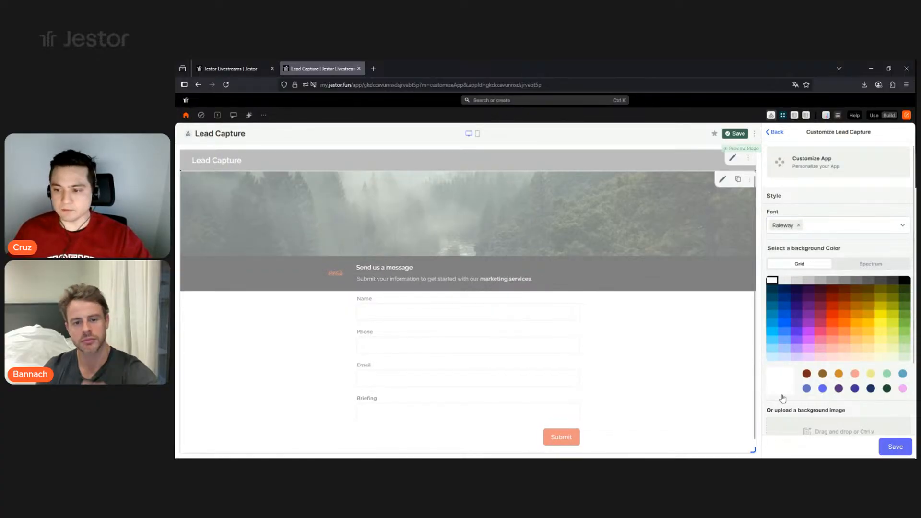
{"action": "left_click", "coordinate": [882, 450]}
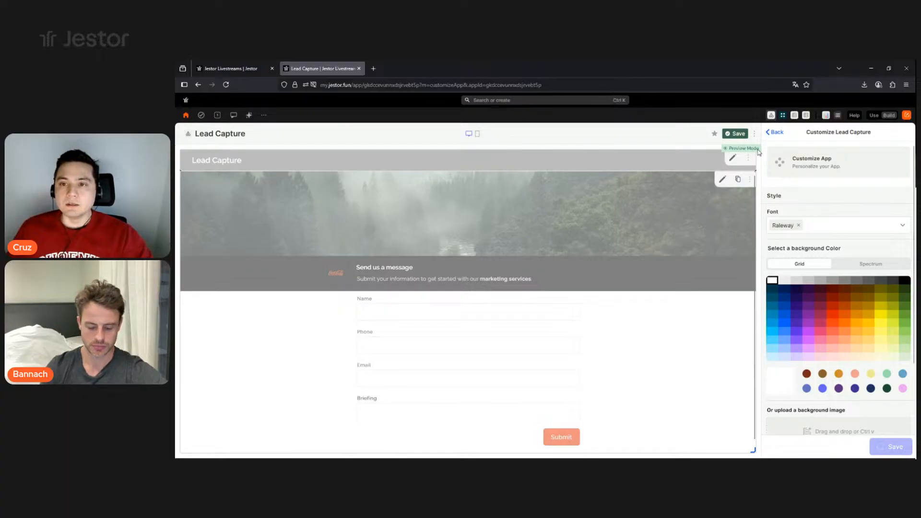
{"action": "left_click", "coordinate": [738, 135]}
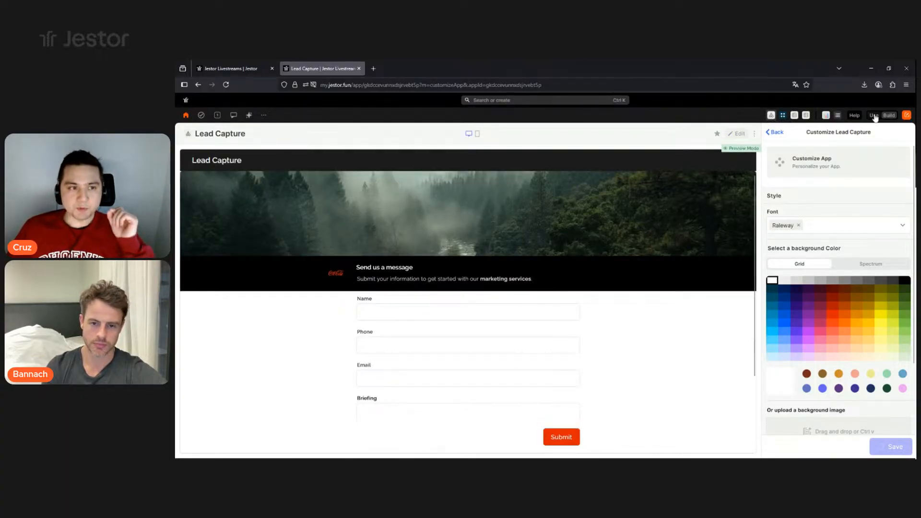
- Switch Lead Capture to use mode and close the Customize panel
{"action": "left_click", "coordinate": [873, 116]}
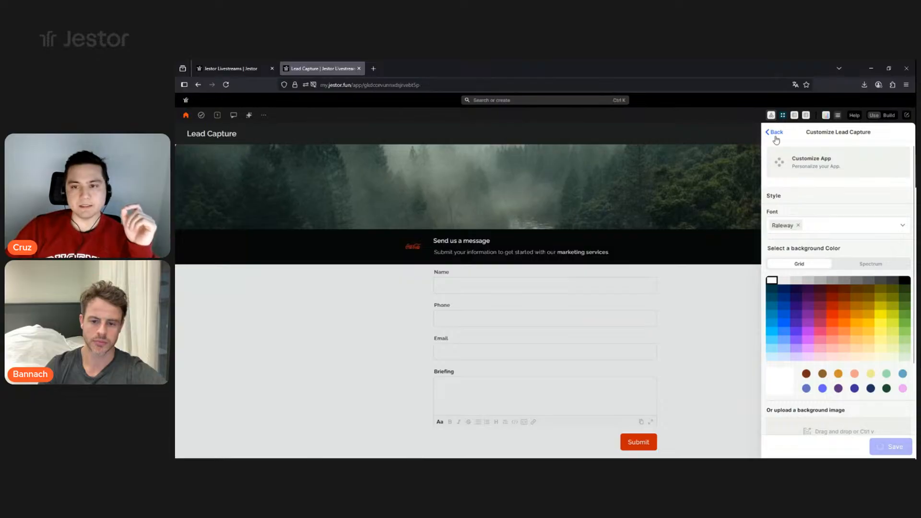
{"action": "left_click", "coordinate": [775, 137]}
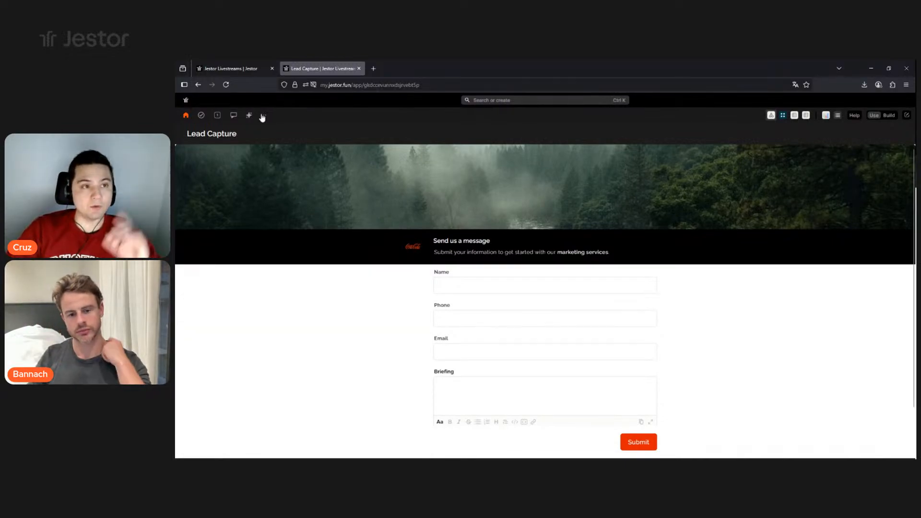
- On the Leads table, start a new single-option field named Origin
{"action": "left_click", "coordinate": [230, 68]}
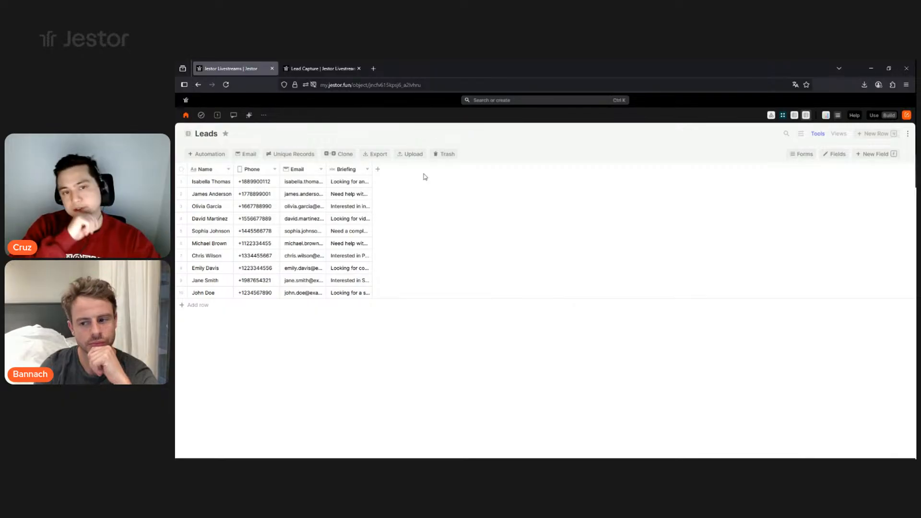
{"action": "left_click", "coordinate": [378, 169]}
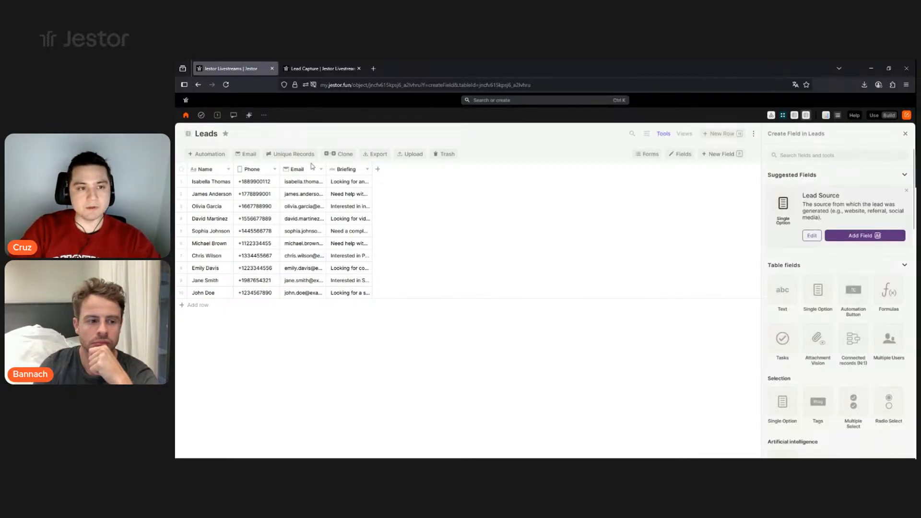
{"action": "left_click", "coordinate": [817, 294]}
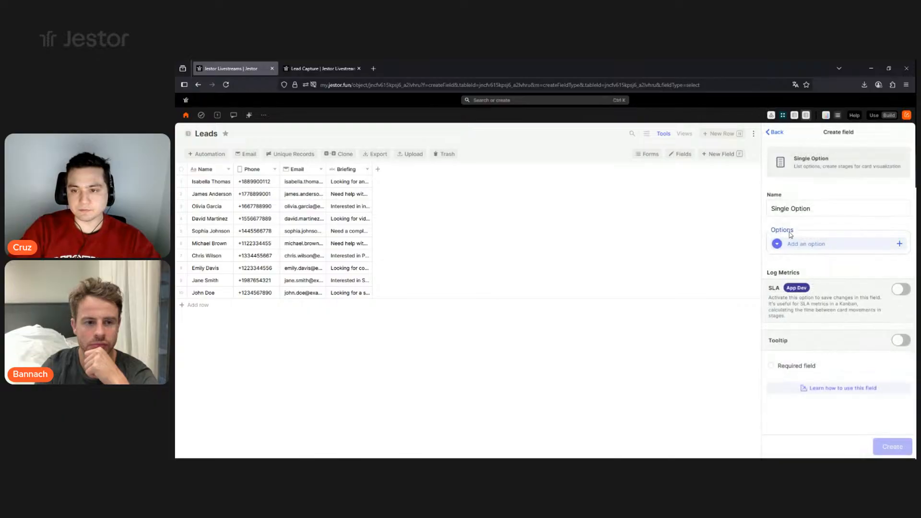
{"action": "double_click", "coordinate": [798, 208]}
{"action": "triple_click", "coordinate": [799, 208]}
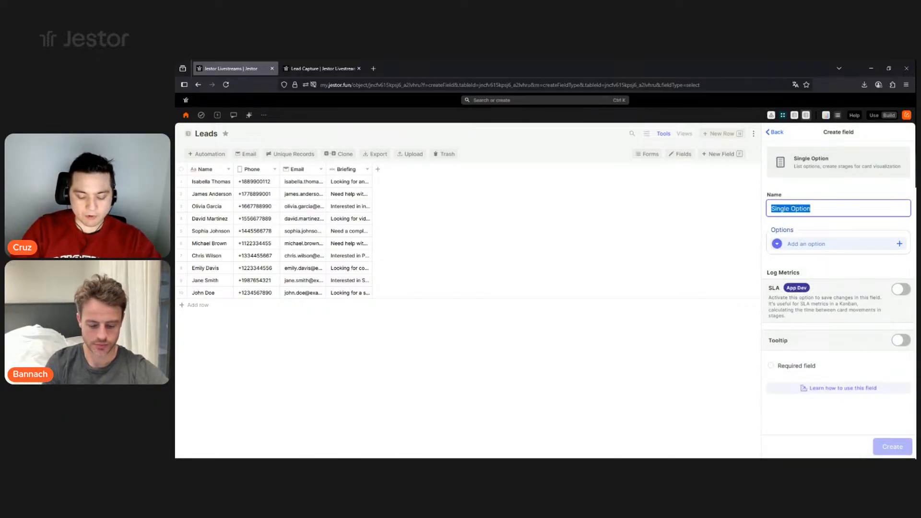
{"action": "type", "text": "Origin"}
- Give Origin the options Website, LinkedIn and Instagram and create the field
{"action": "left_click", "coordinate": [810, 245]}
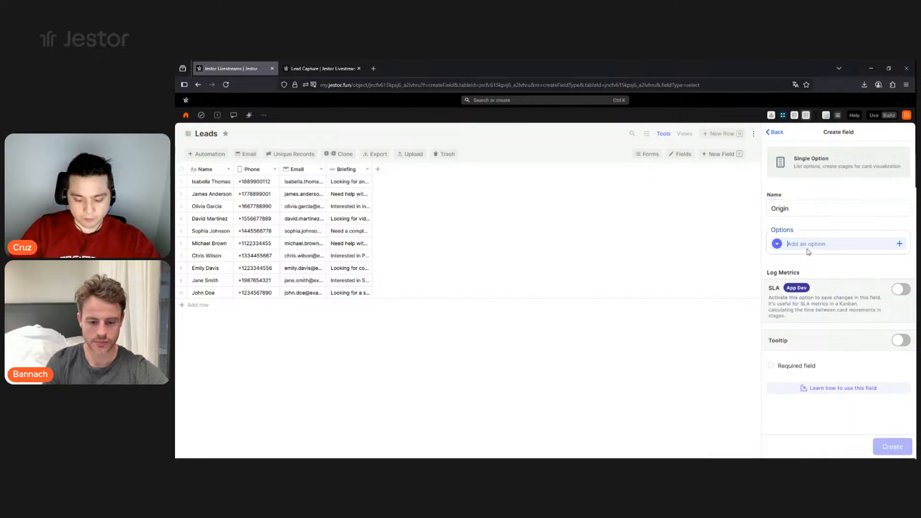
{"action": "type", "text": "Web"}
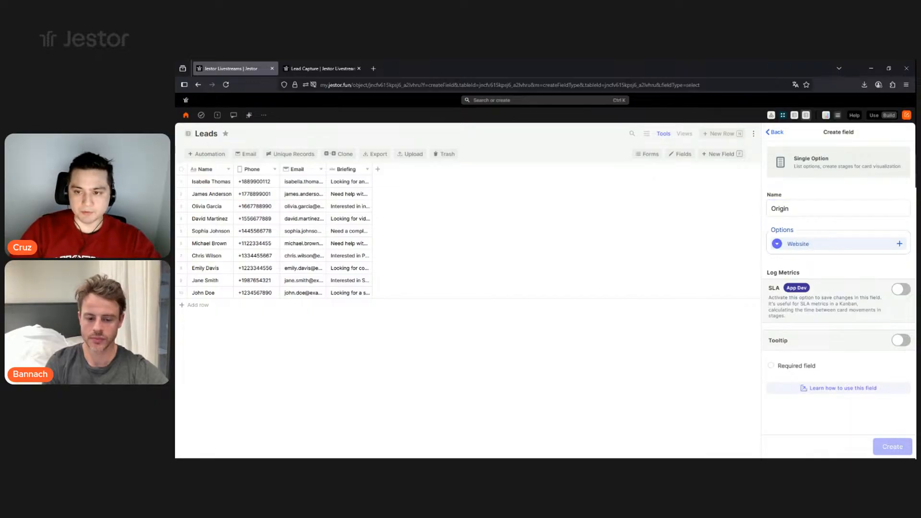
{"action": "type", "text": "site"}
{"action": "key", "text": "Return"}
{"action": "type", "text": "LinkedIn"}
{"action": "key", "text": "Return"}
{"action": "type", "text": "Instag"}
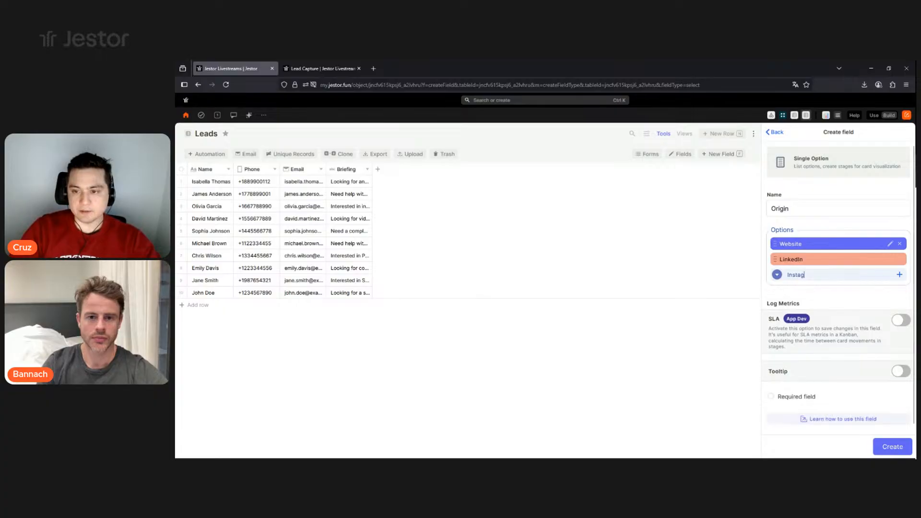
{"action": "type", "text": "ram"}
{"action": "key", "text": "Return"}
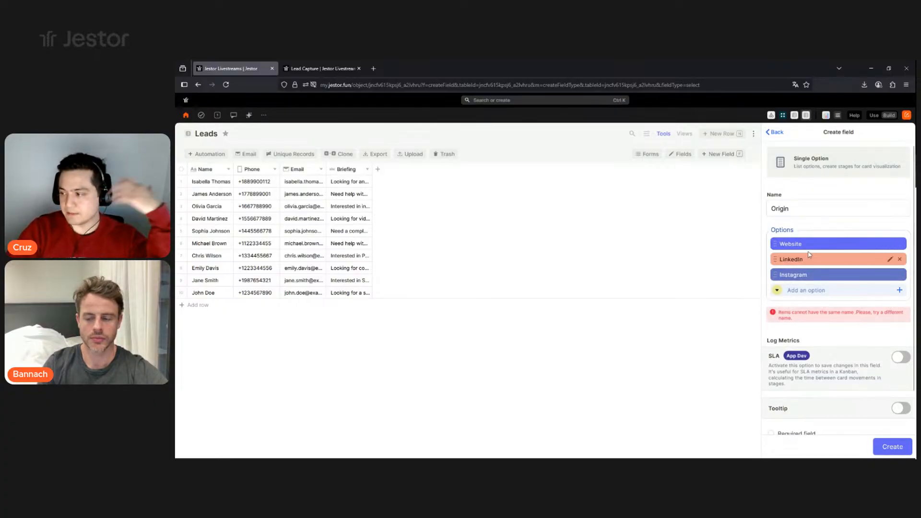
{"action": "left_click", "coordinate": [885, 445]}
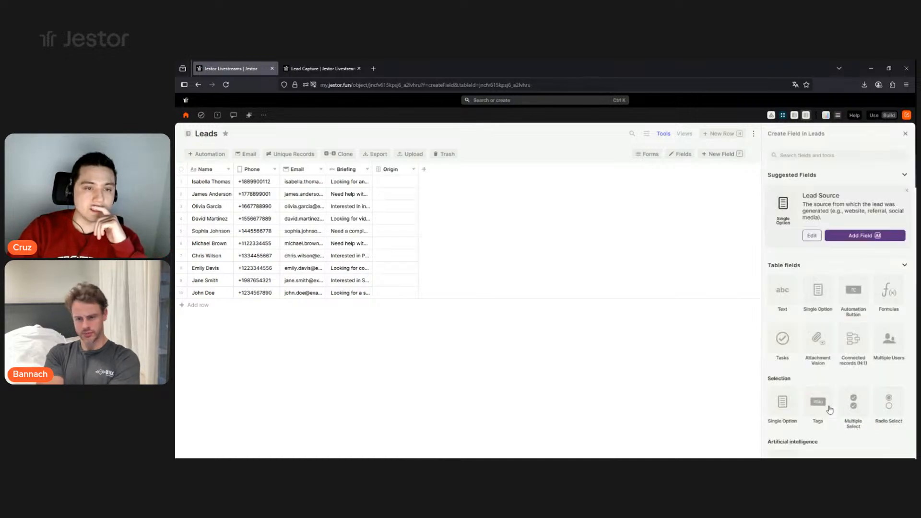
- Make the new field a single option named Status
{"action": "left_click", "coordinate": [822, 295]}
{"action": "double_click", "coordinate": [802, 208]}
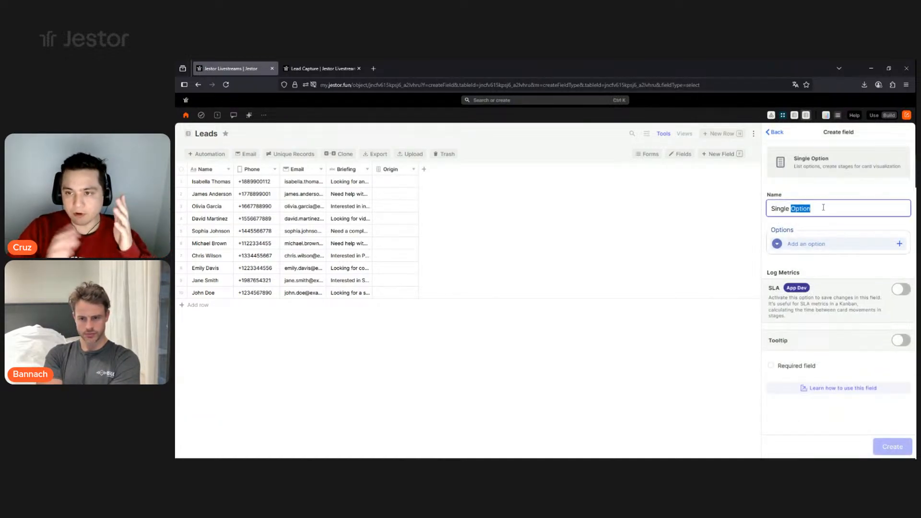
{"action": "key", "text": "BackSpace"}
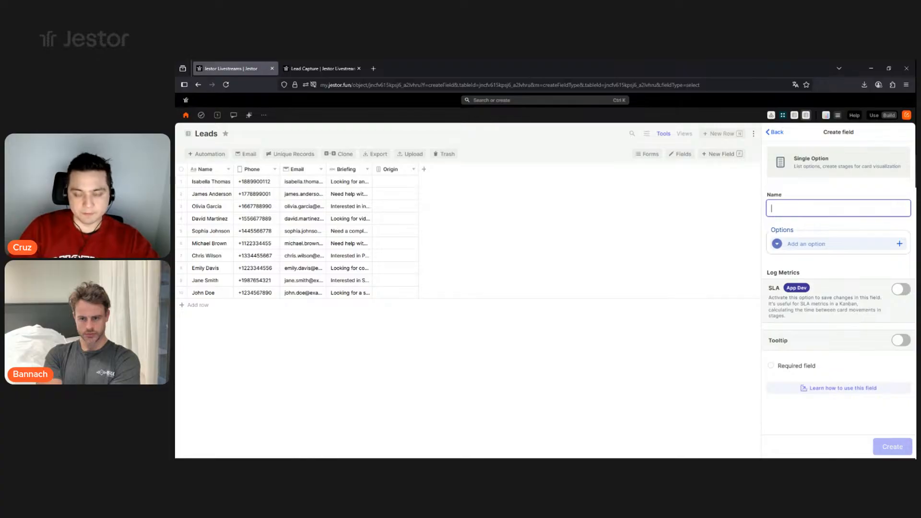
{"action": "type", "text": "Status"}
- Add the options New, In Contact, Proposal, Won and Lost, then create the field
{"action": "left_click", "coordinate": [823, 243]}
{"action": "type", "text": "New"}
{"action": "key", "text": "Return"}
{"action": "type", "text": "In Contact"}
{"action": "key", "text": "Return"}
{"action": "type", "text": "Pr"}
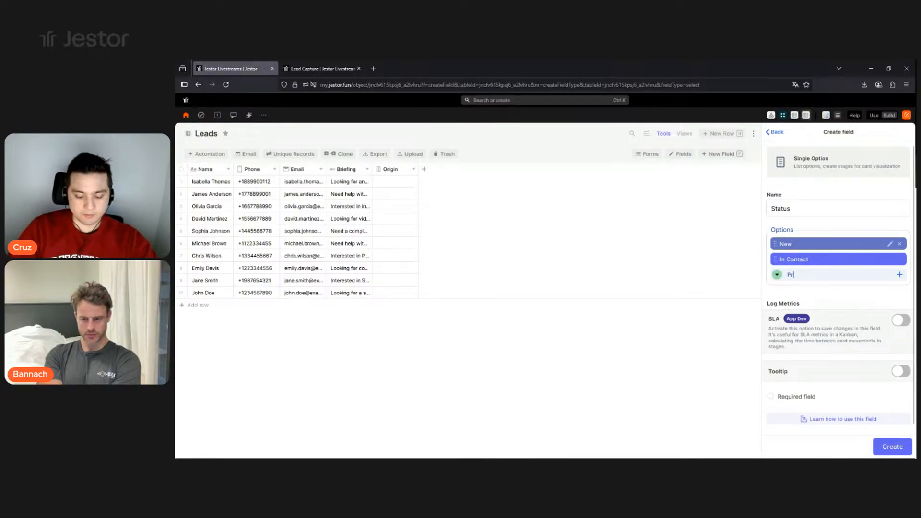
{"action": "type", "text": "oposal"}
{"action": "key", "text": "Return"}
{"action": "type", "text": "Won"}
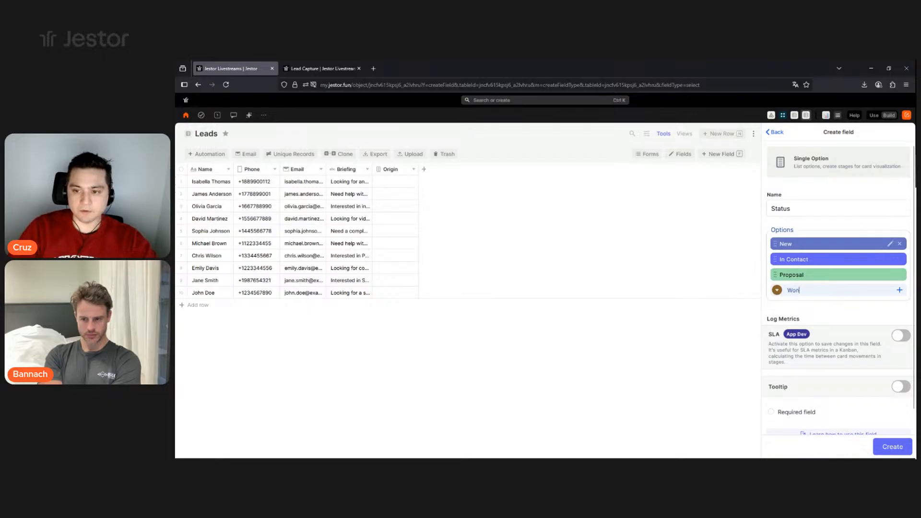
{"action": "key", "text": "Return"}
{"action": "type", "text": "Lost"}
{"action": "key", "text": "Return"}
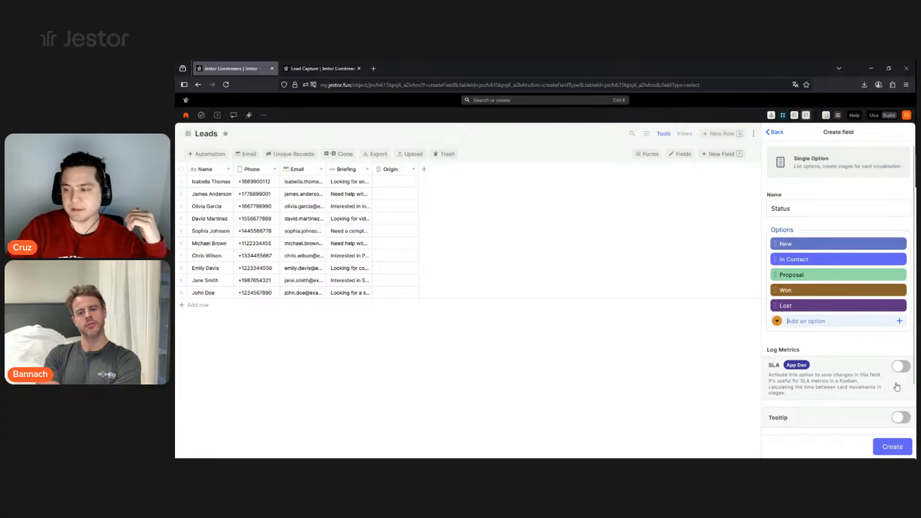
{"action": "left_click", "coordinate": [903, 449]}
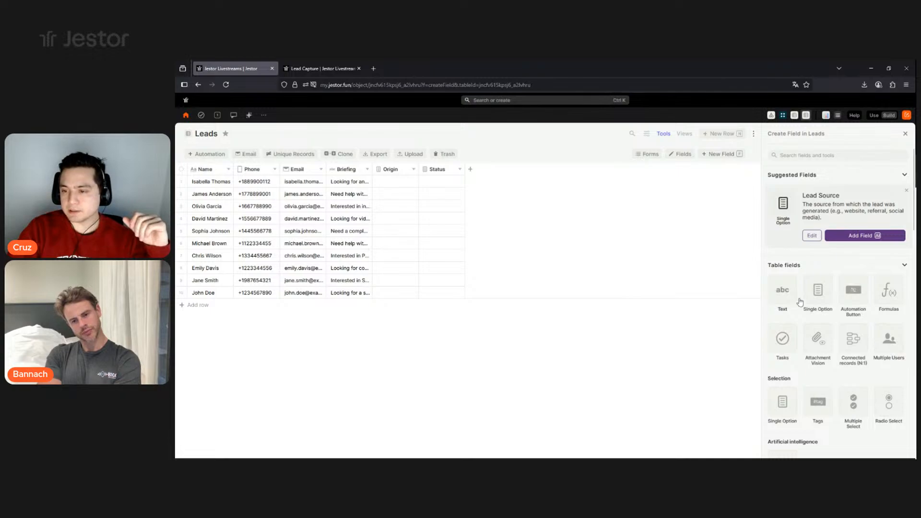
{"action": "scroll", "coordinate": [813, 311], "scroll_direction": "down", "scroll_amount": 6}
{"action": "scroll", "coordinate": [813, 310], "scroll_direction": "down", "scroll_amount": 10}
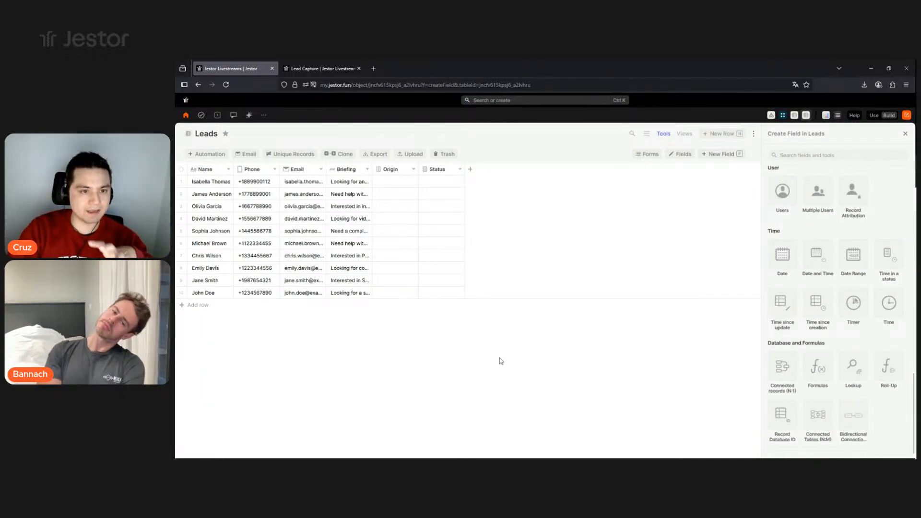
- Go to the Lead Capture form page and try its Name, Phone and Email fields
{"action": "left_click", "coordinate": [324, 71]}
{"action": "scroll", "coordinate": [700, 283], "scroll_direction": "down", "scroll_amount": 1}
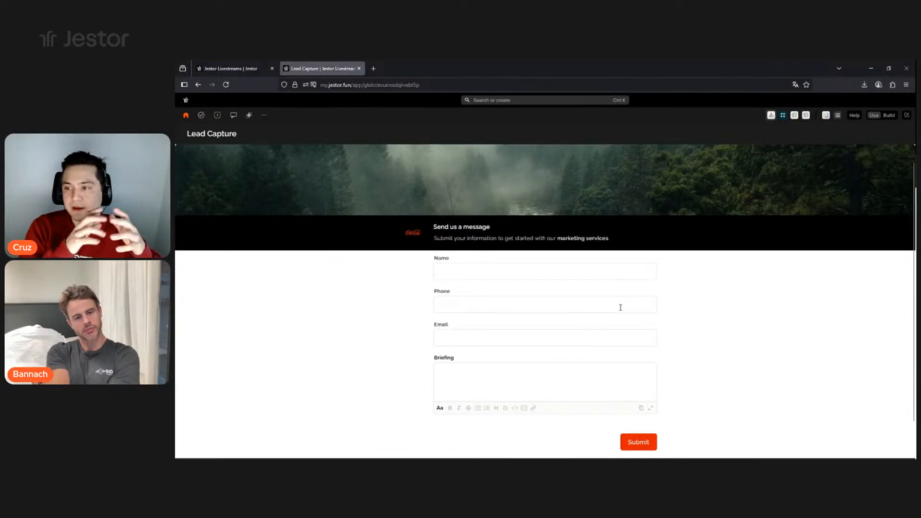
{"action": "scroll", "coordinate": [603, 312], "scroll_direction": "up", "scroll_amount": 1}
{"action": "scroll", "coordinate": [603, 312], "scroll_direction": "down", "scroll_amount": 1}
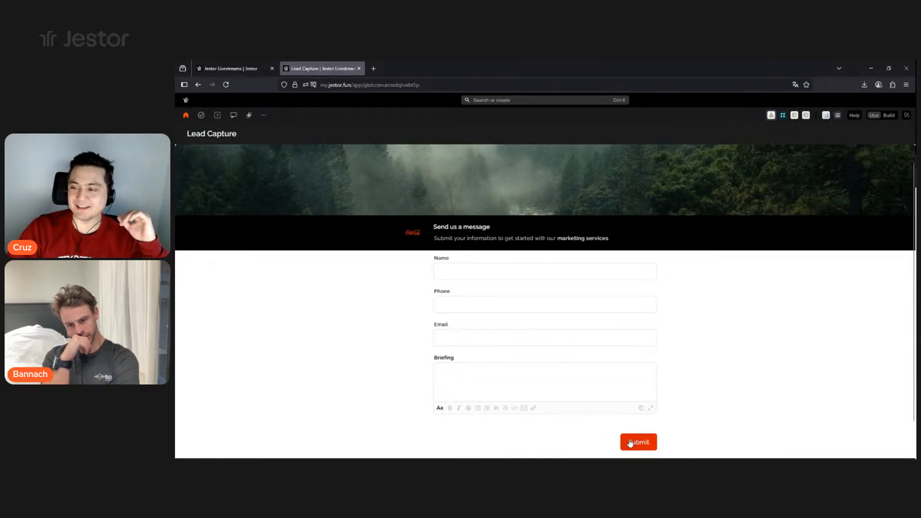
{"action": "left_click", "coordinate": [490, 273]}
{"action": "left_click", "coordinate": [523, 302]}
{"action": "left_click", "coordinate": [515, 336]}
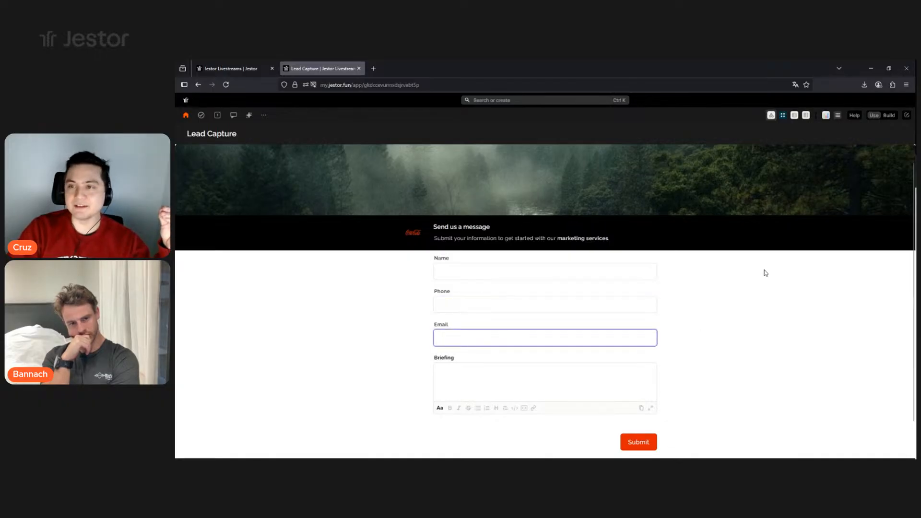
- In build mode, delete the Title Bar block
{"action": "left_click", "coordinate": [888, 116]}
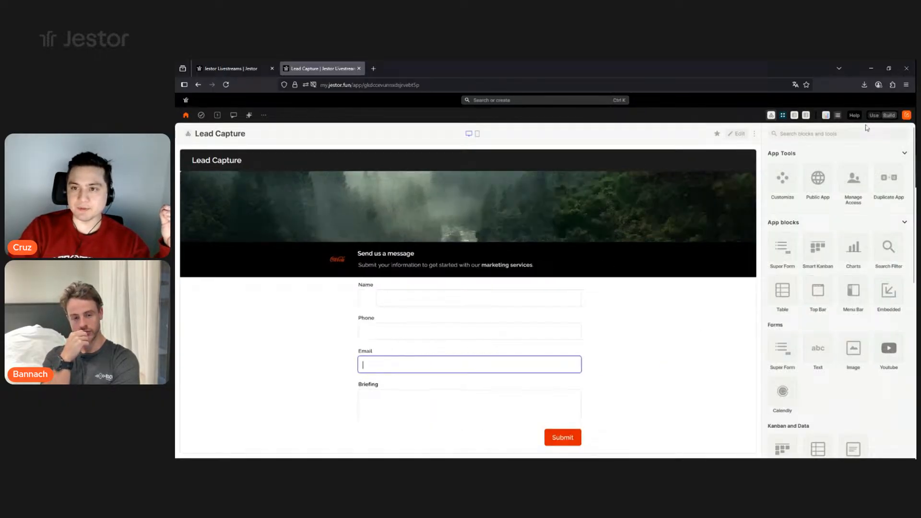
{"action": "left_click", "coordinate": [736, 137]}
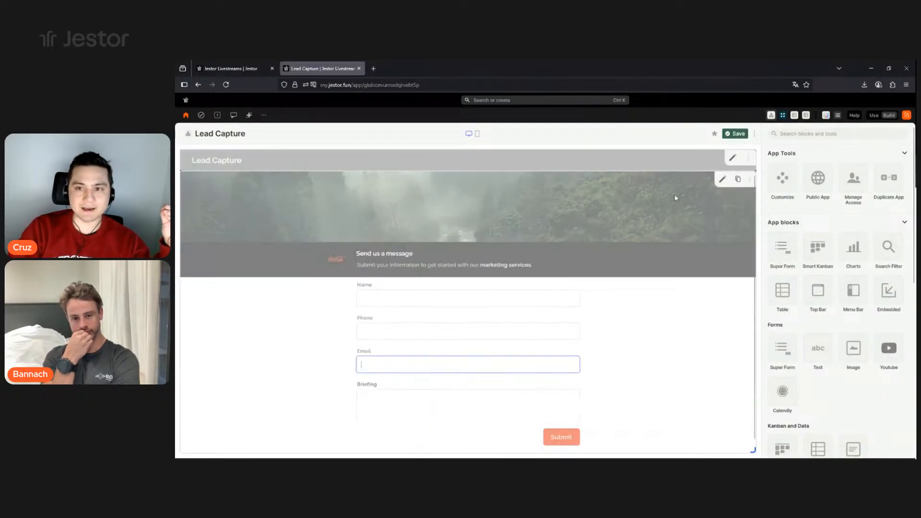
{"action": "left_click", "coordinate": [751, 158]}
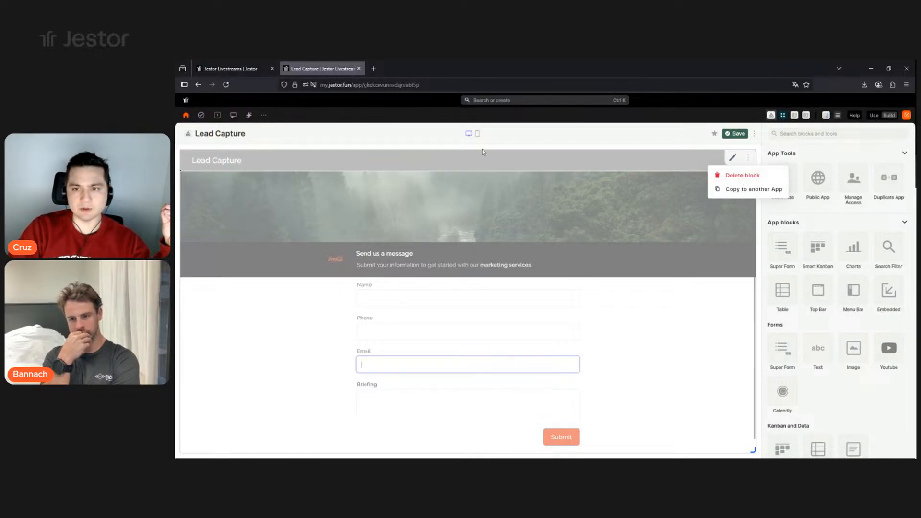
{"action": "left_click", "coordinate": [754, 180]}
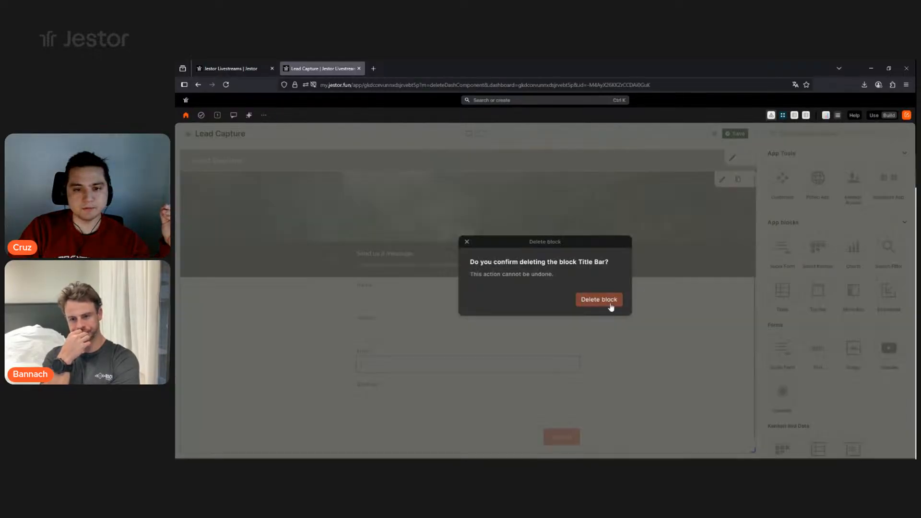
{"action": "left_click", "coordinate": [599, 299]}
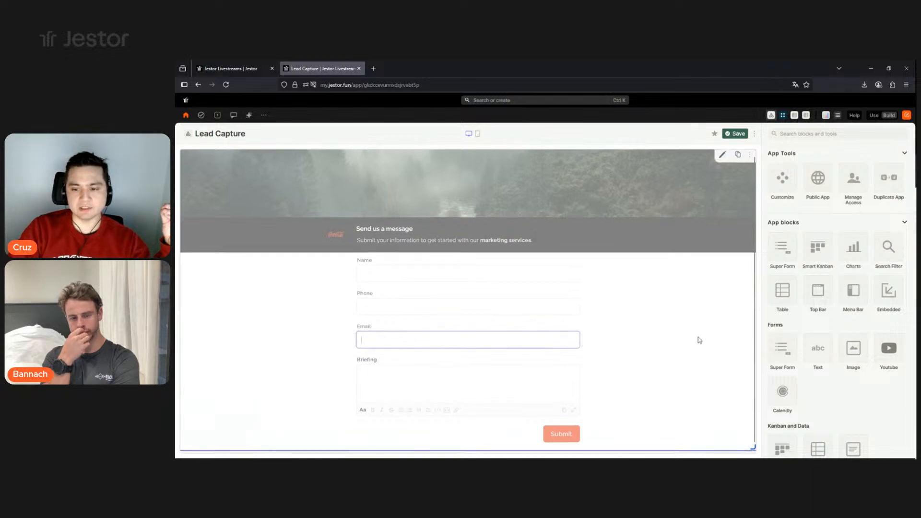
- Give Name the description 'Type your full name or the name of your company' and make it required
{"action": "left_click", "coordinate": [722, 157]}
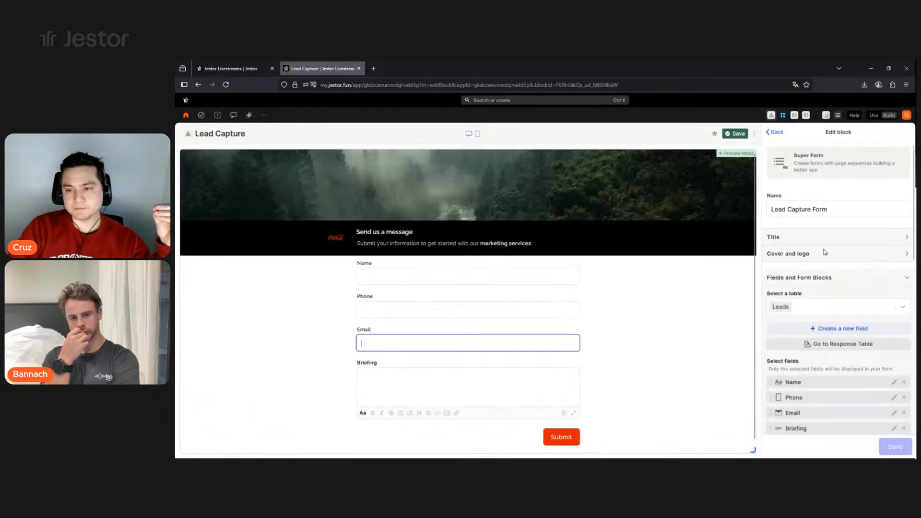
{"action": "scroll", "coordinate": [838, 273], "scroll_direction": "down", "scroll_amount": 4}
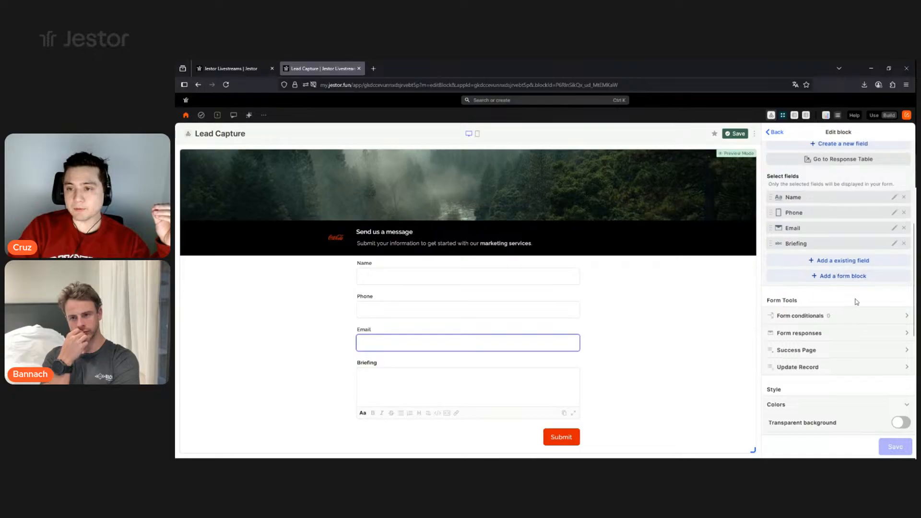
{"action": "scroll", "coordinate": [811, 254], "scroll_direction": "up", "scroll_amount": 1}
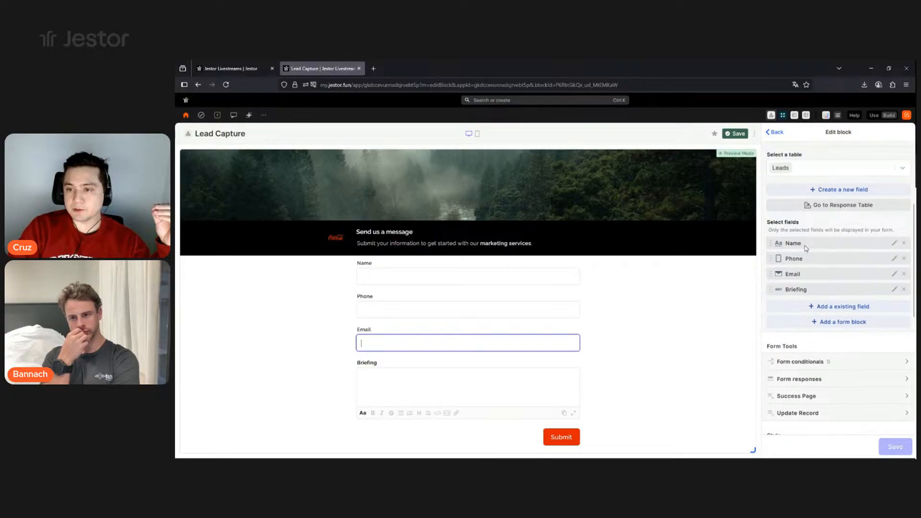
{"action": "left_click", "coordinate": [894, 243]}
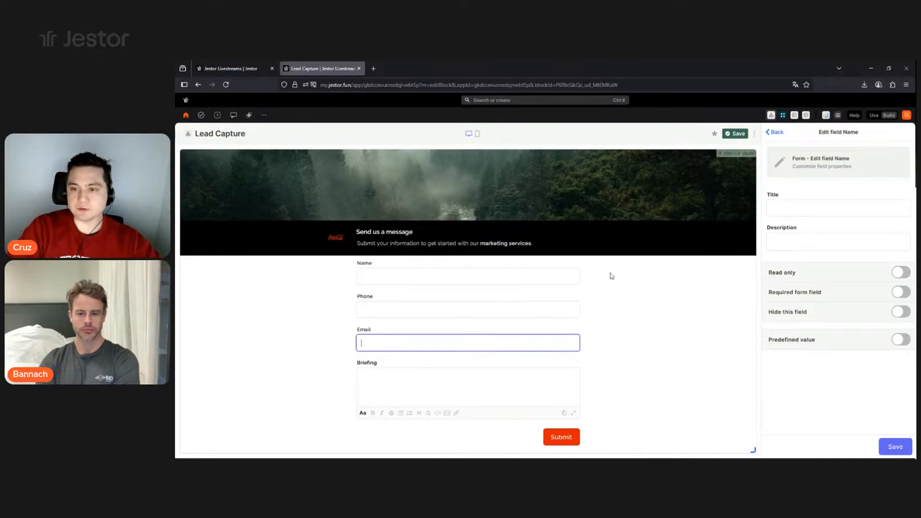
{"action": "left_click", "coordinate": [795, 248]}
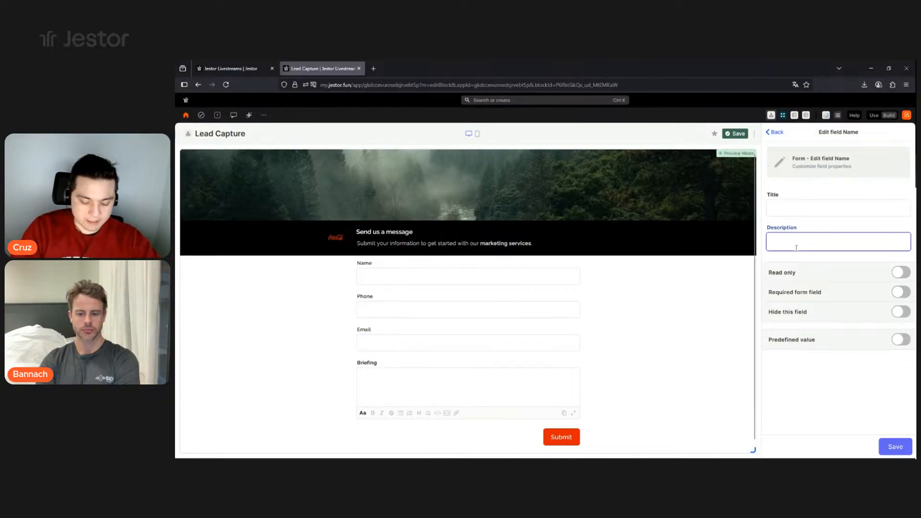
{"action": "type", "text": "Type your full name or the"}
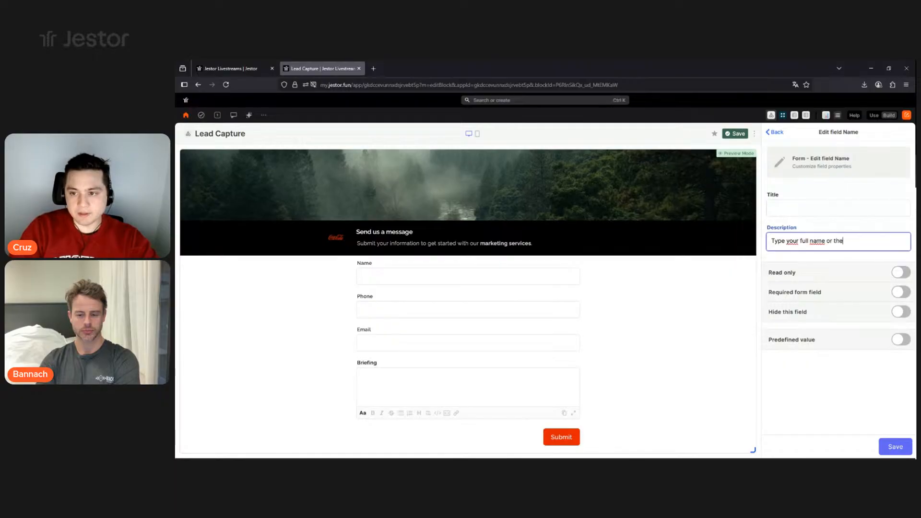
{"action": "type", "text": " name of your company"}
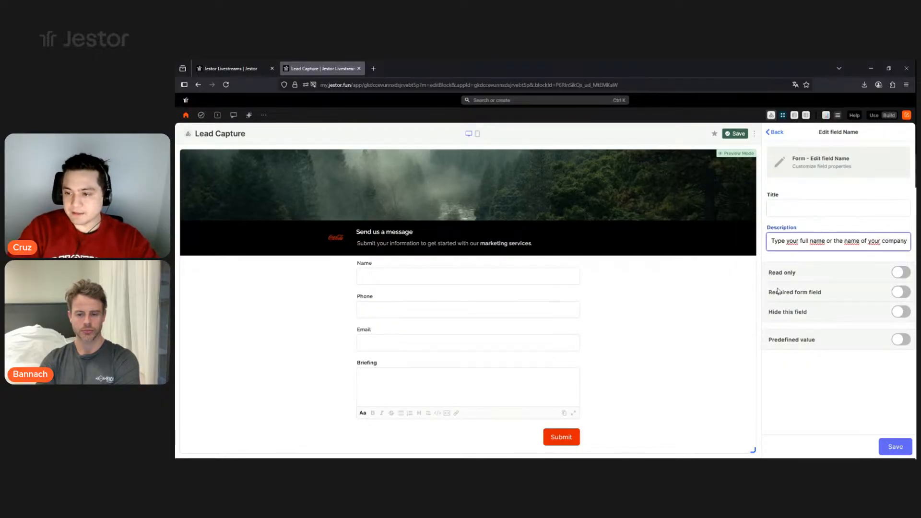
{"action": "left_click", "coordinate": [902, 294]}
{"action": "left_click", "coordinate": [883, 443]}
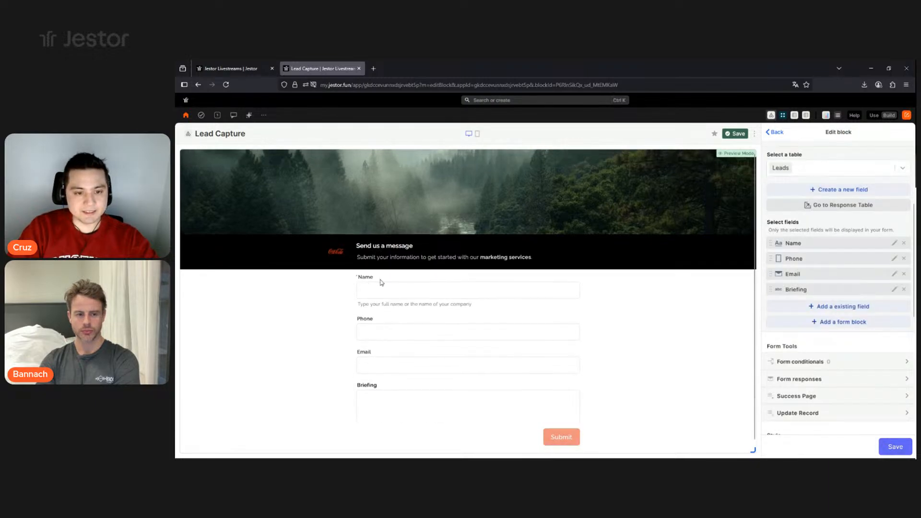
- Clear the test text from the form's Name input
{"action": "left_click", "coordinate": [452, 296]}
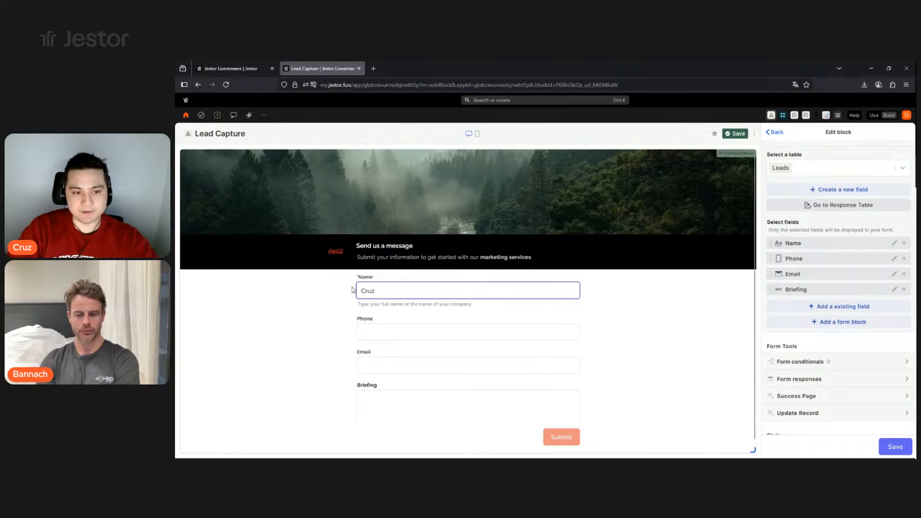
{"action": "left_click", "coordinate": [394, 314]}
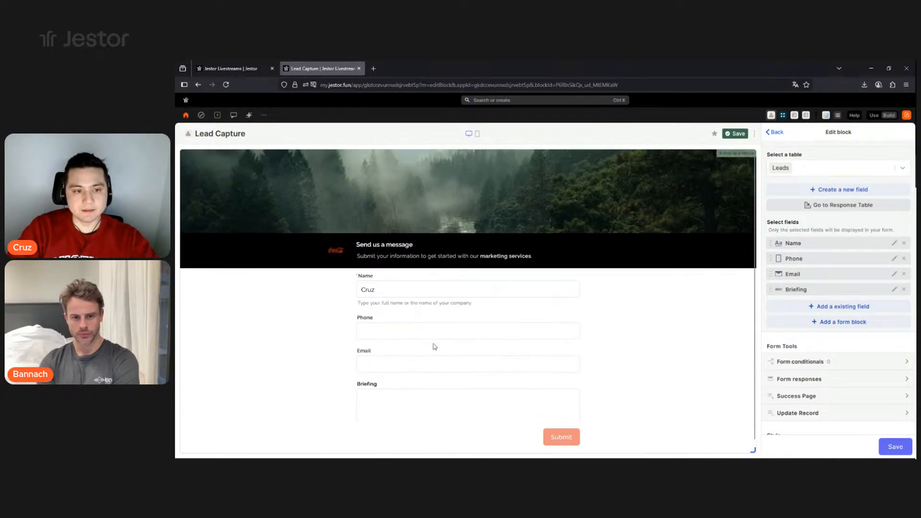
{"action": "double_click", "coordinate": [414, 296]}
{"action": "key", "text": "BackSpace"}
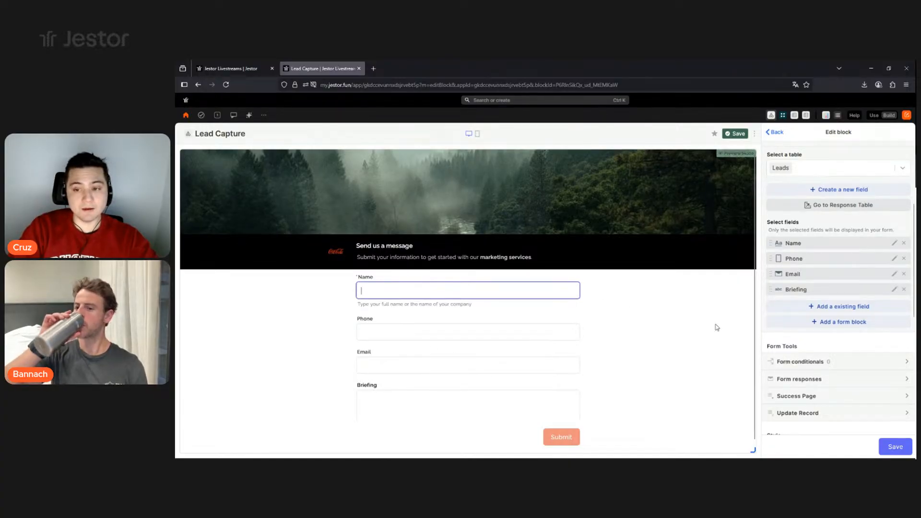
- Add an Inline block that starts after Name and ends before Briefing, wrapping Phone and Email
{"action": "left_click", "coordinate": [852, 322]}
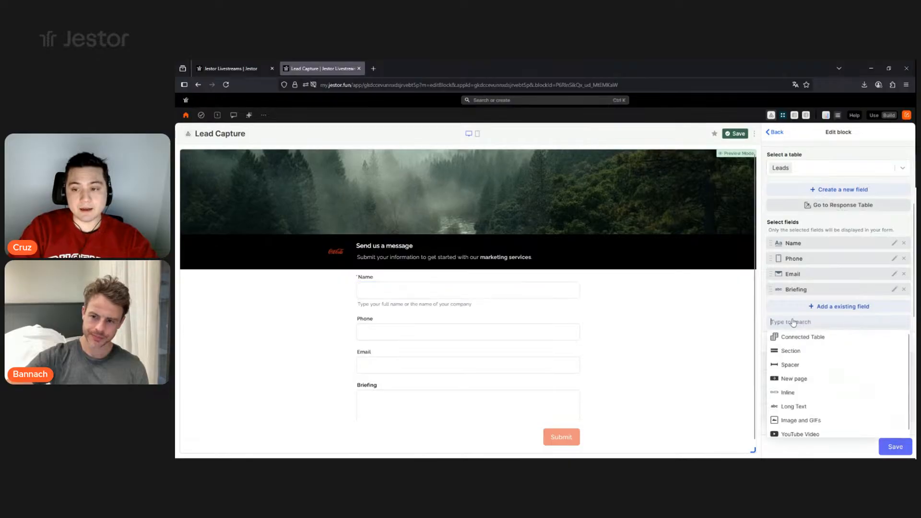
{"action": "left_click", "coordinate": [858, 301]}
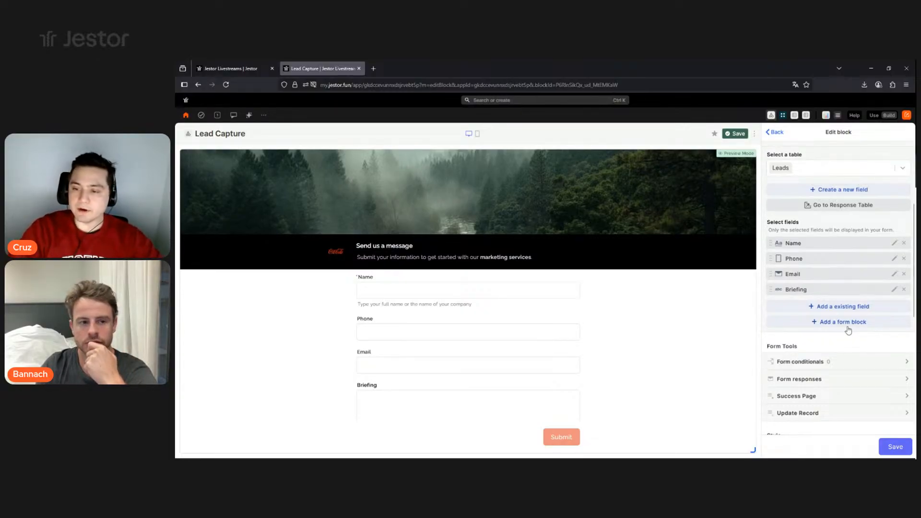
{"action": "left_click", "coordinate": [847, 327]}
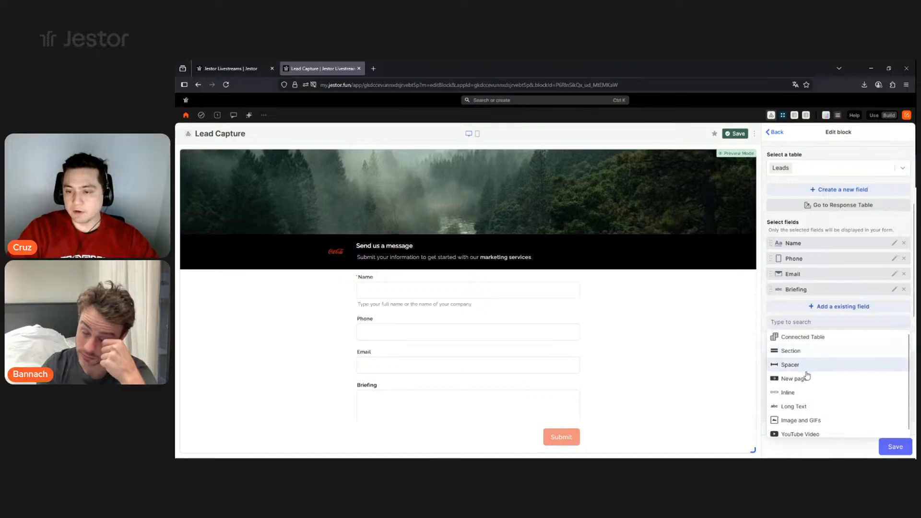
{"action": "left_click", "coordinate": [789, 392]}
{"action": "scroll", "coordinate": [796, 283], "scroll_direction": "down", "scroll_amount": 2}
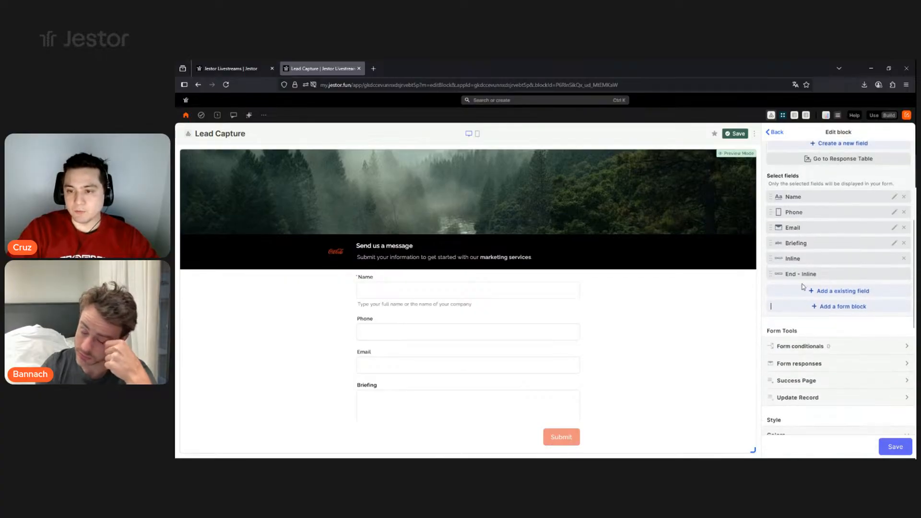
{"action": "left_click_drag", "start_coordinate": [798, 237], "coordinate": [799, 212]}
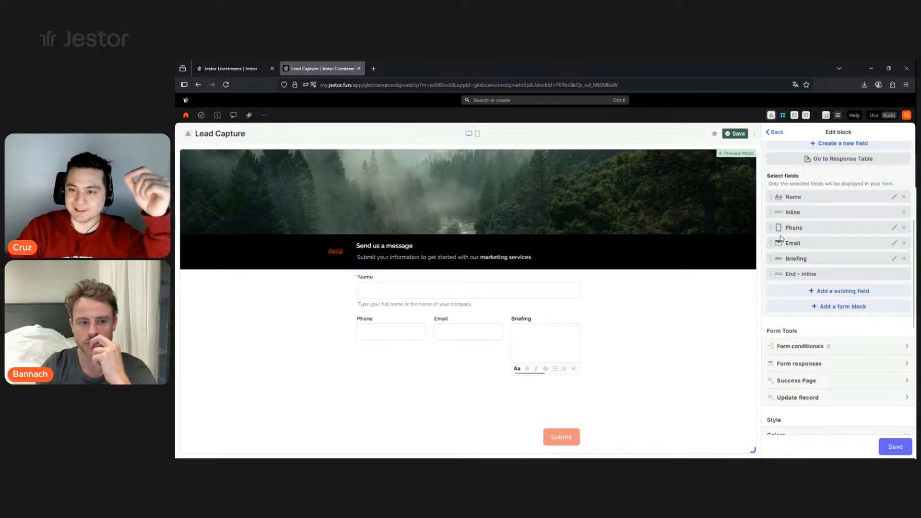
{"action": "left_click_drag", "start_coordinate": [792, 275], "coordinate": [796, 259]}
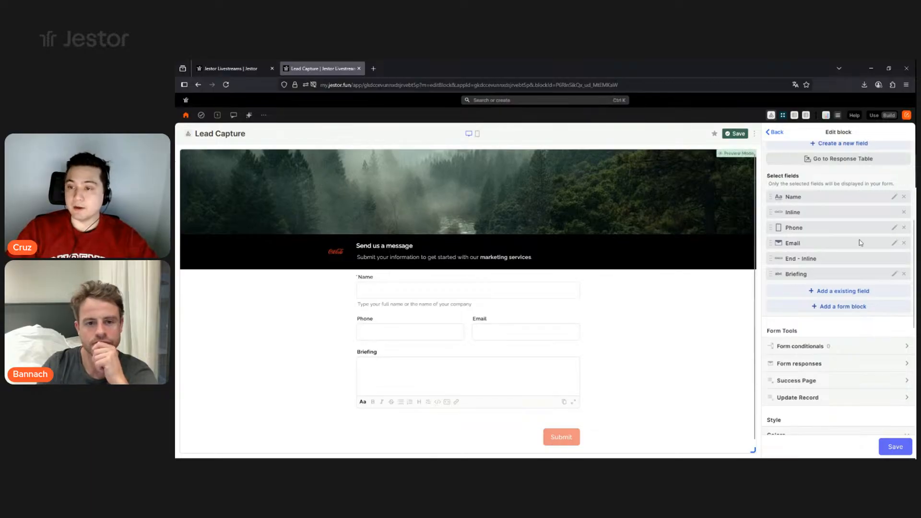
- Mark both Phone and Email as required form fields
{"action": "left_click", "coordinate": [895, 228]}
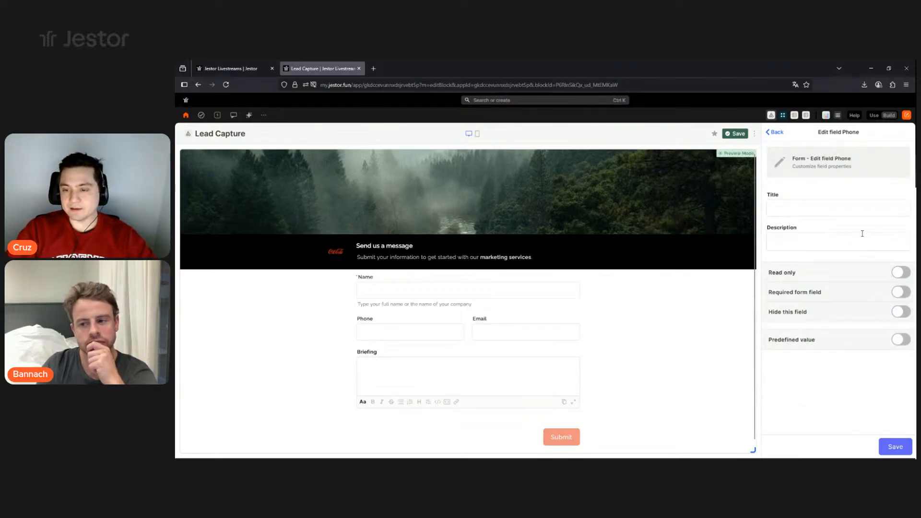
{"action": "left_click", "coordinate": [896, 293]}
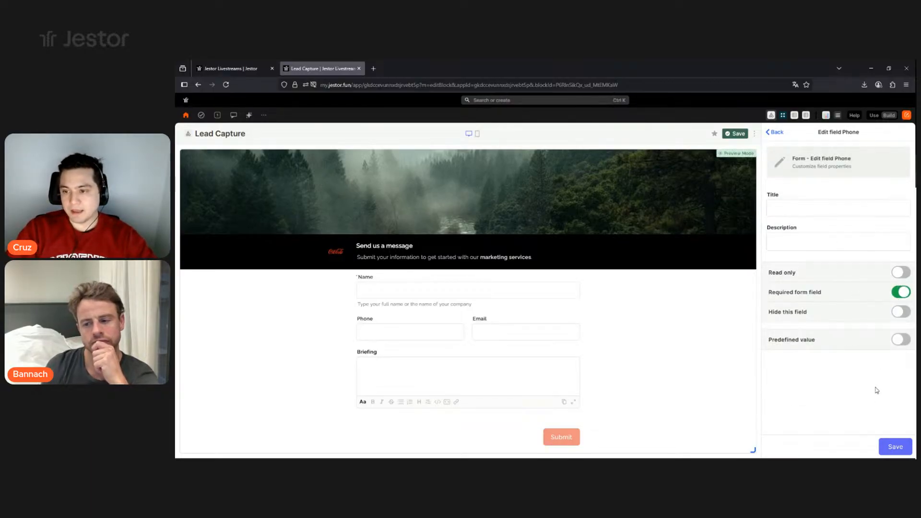
{"action": "left_click", "coordinate": [893, 446]}
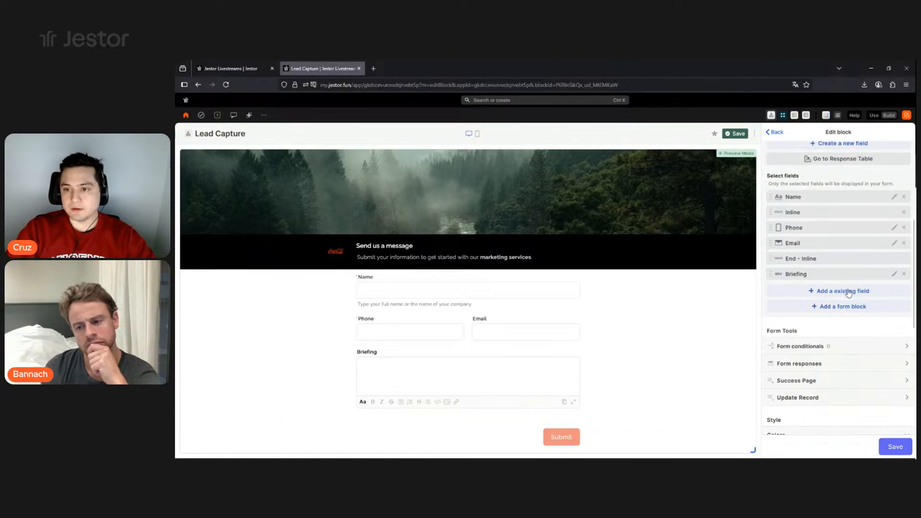
{"action": "left_click", "coordinate": [895, 245]}
{"action": "left_click", "coordinate": [899, 293]}
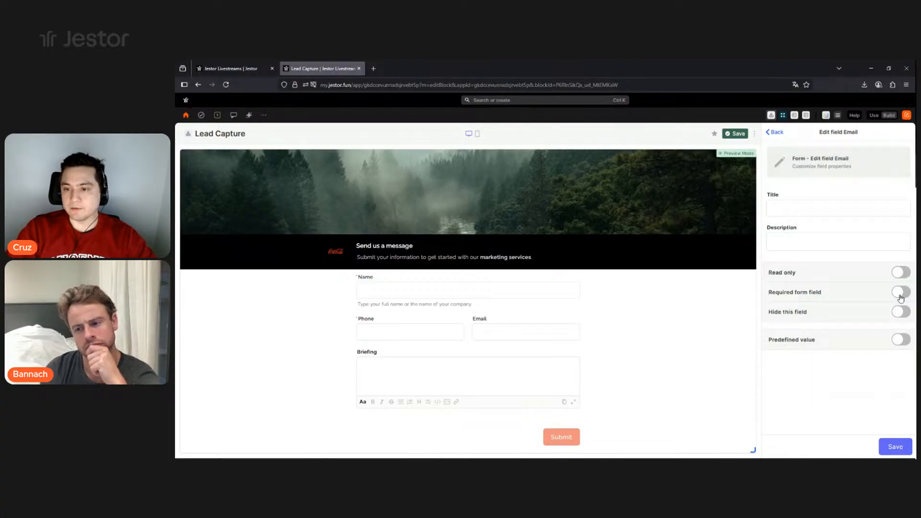
{"action": "left_click", "coordinate": [894, 446]}
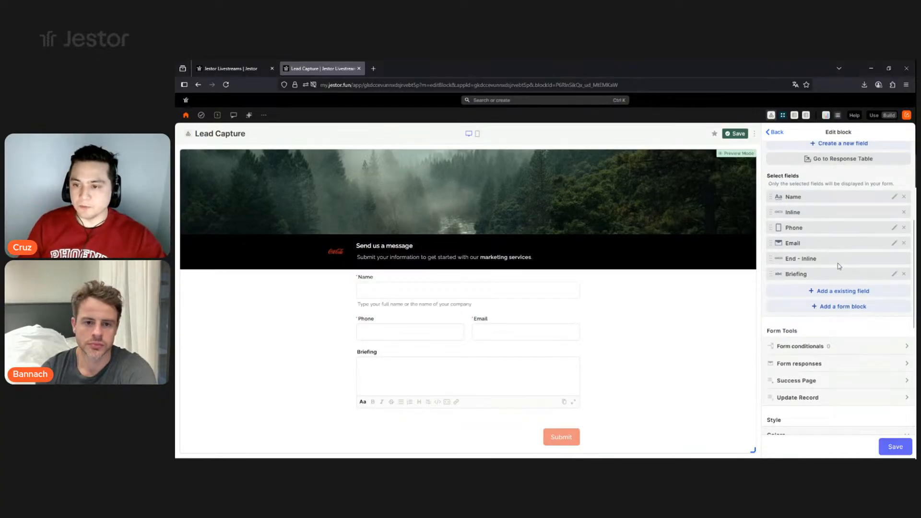
{"action": "scroll", "coordinate": [841, 265], "scroll_direction": "down", "scroll_amount": 2}
- Make Briefing required, with a description asking which services interest the lead and their main current problems
{"action": "left_click", "coordinate": [893, 230]}
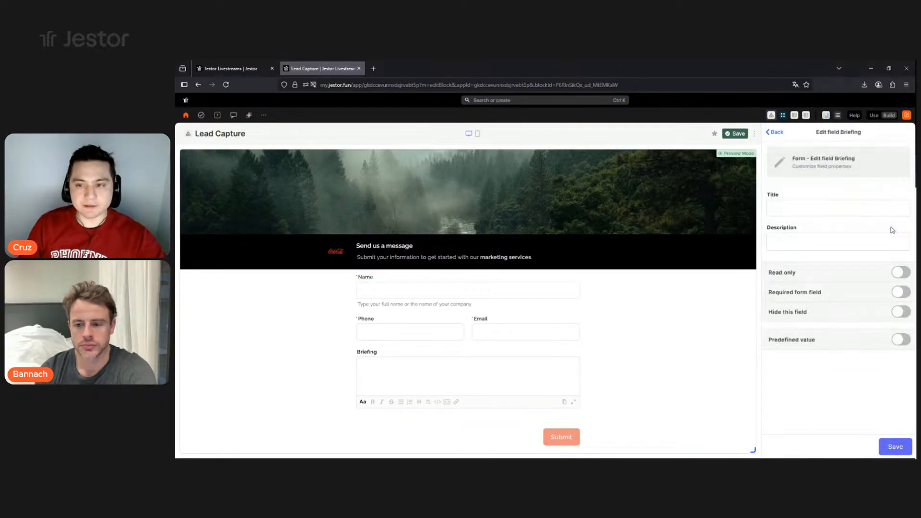
{"action": "left_click", "coordinate": [901, 293]}
{"action": "left_click", "coordinate": [823, 247]}
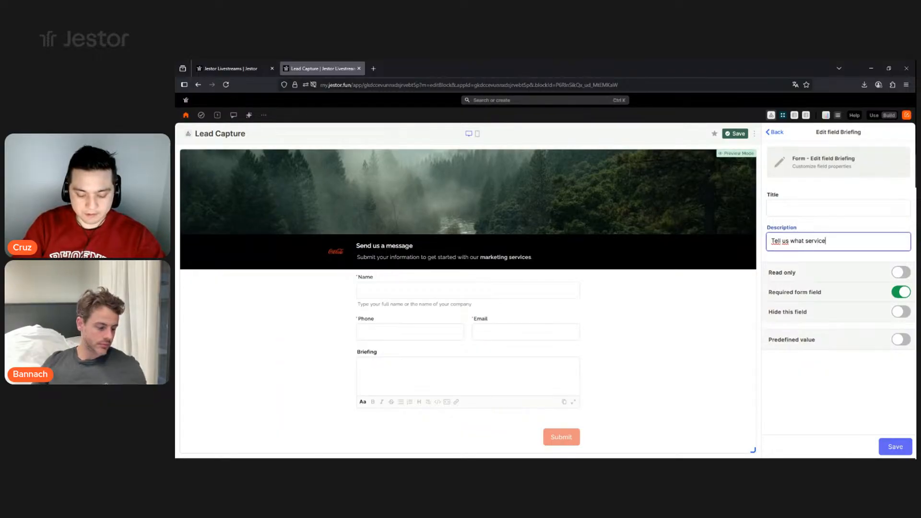
{"action": "type", "text": "you're interested in, and "}
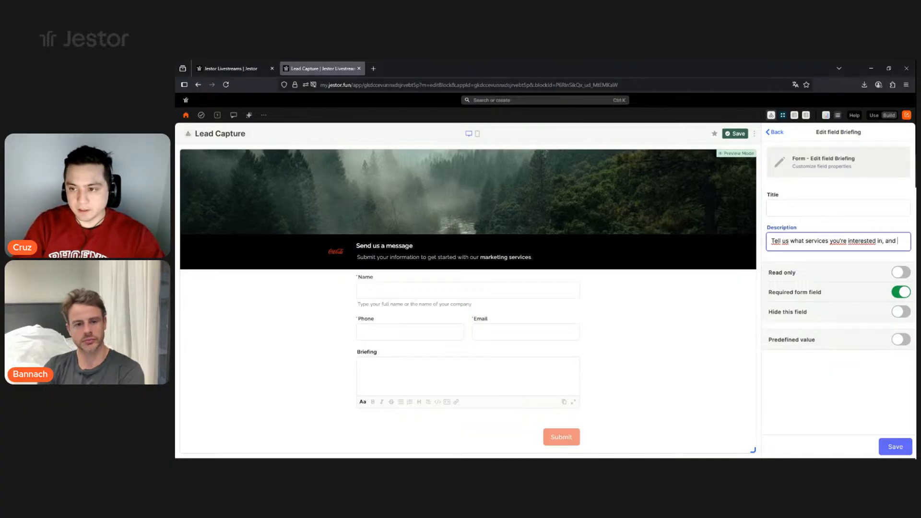
{"action": "type", "text": "what are your main"}
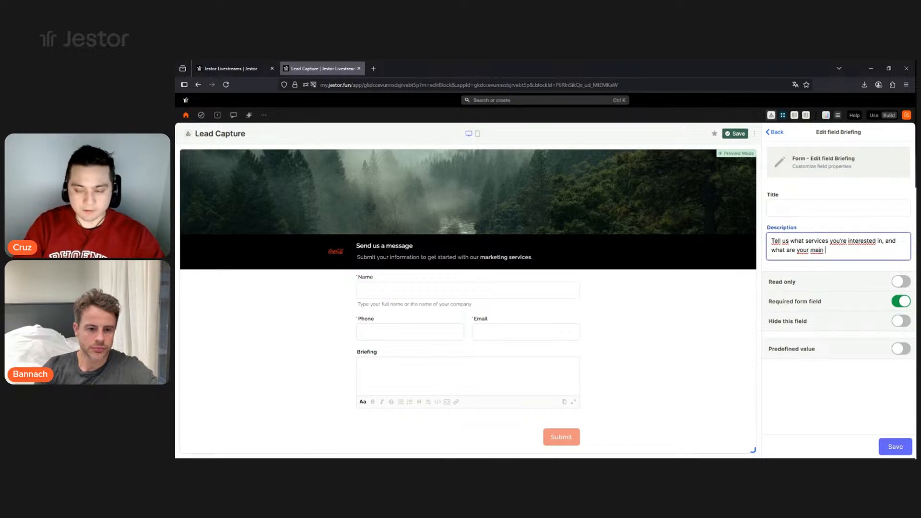
{"action": "key", "text": "BackSpace"}
{"action": "key", "text": "BackSpace"}
{"action": "key", "text": "BackSpace"}
{"action": "key", "text": "BackSpace"}
{"action": "key", "text": "BackSpace"}
{"action": "key", "text": "BackSpace"}
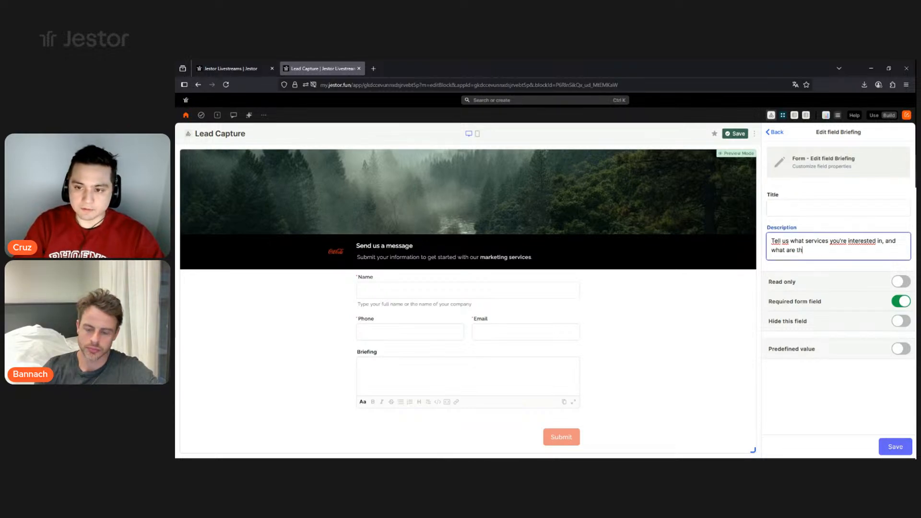
{"action": "type", "text": "main proble"}
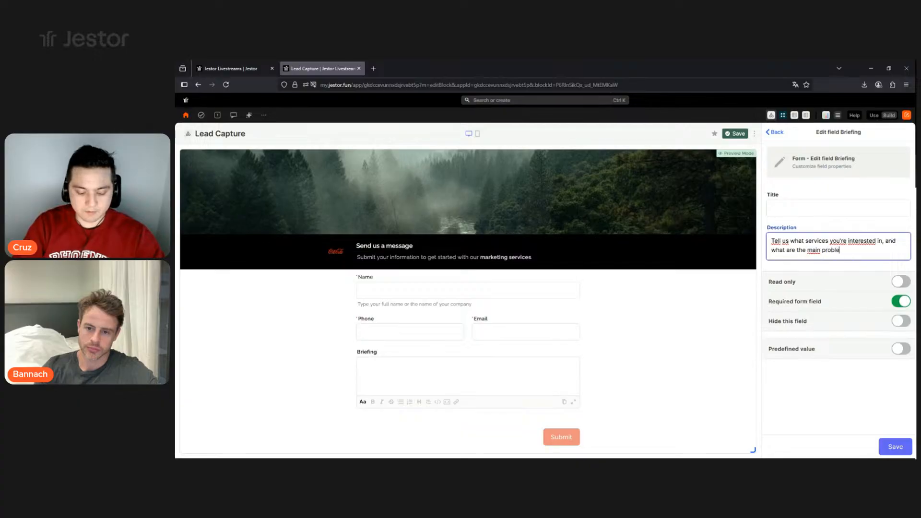
{"action": "type", "text": "ms that y"}
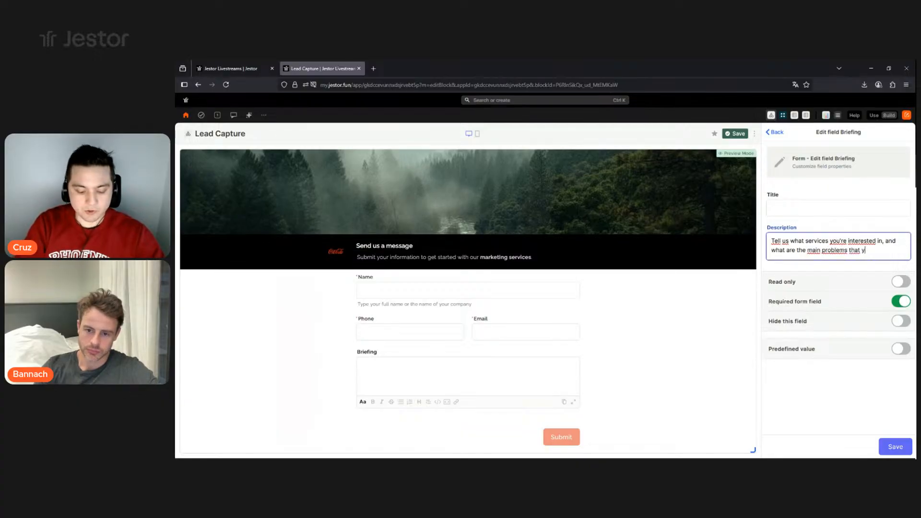
{"action": "type", "text": "ou're facing currently."}
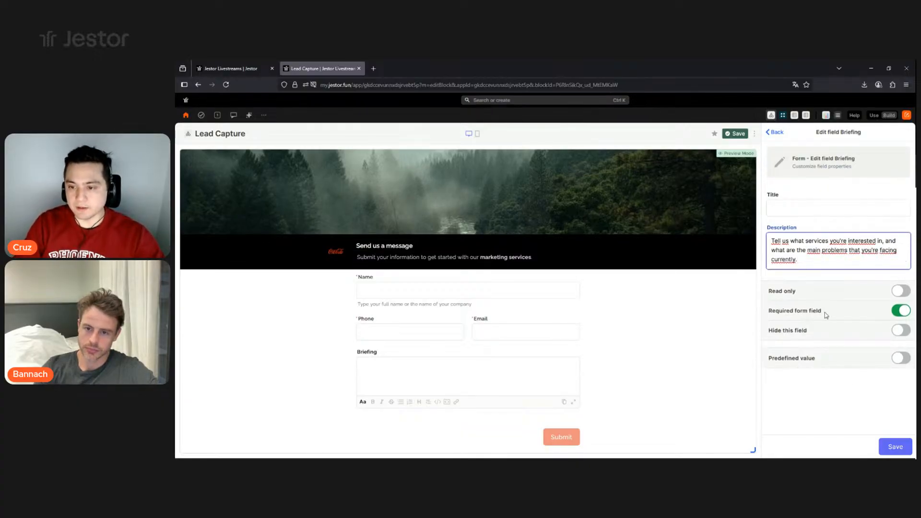
{"action": "left_click", "coordinate": [889, 446]}
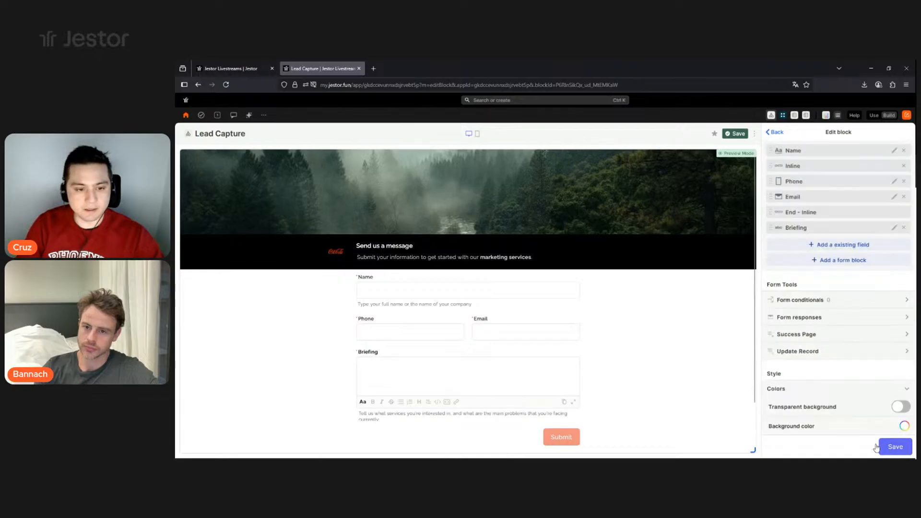
- Open Form conditionals under Form Tools, showing Name, Phone, Email and Briefing as default fields
{"action": "scroll", "coordinate": [555, 331], "scroll_direction": "down", "scroll_amount": 3}
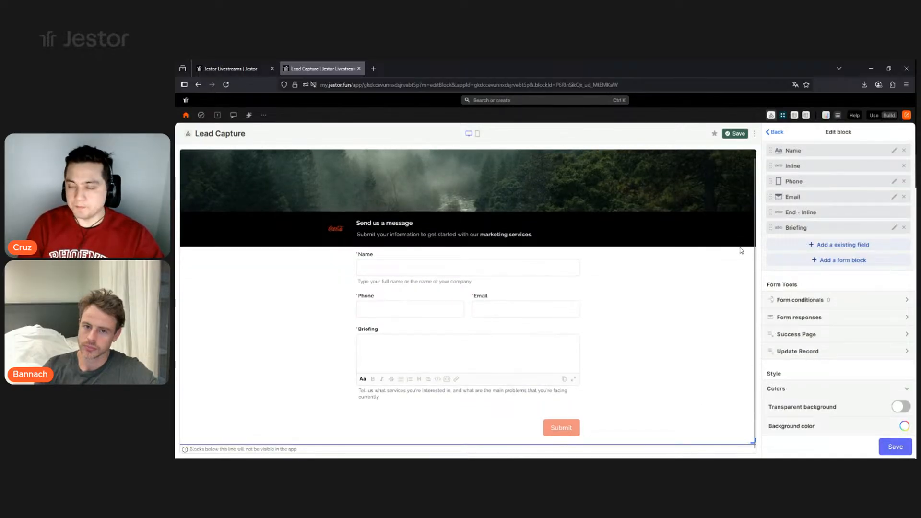
{"action": "left_click", "coordinate": [797, 246]}
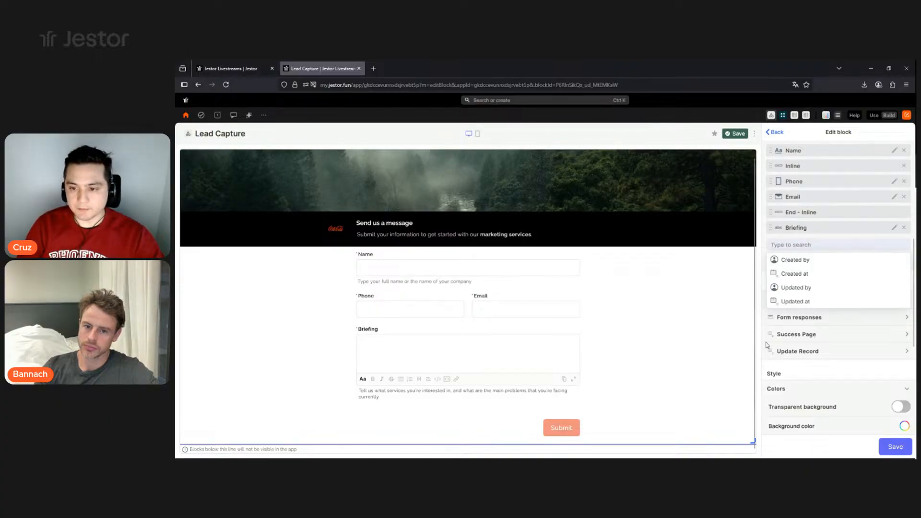
{"action": "left_click", "coordinate": [770, 373]}
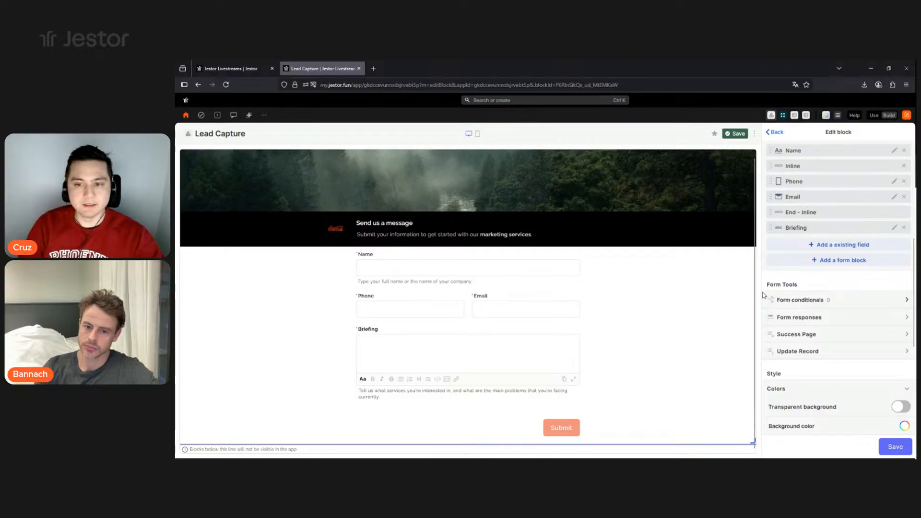
{"action": "scroll", "coordinate": [424, 307], "scroll_direction": "up", "scroll_amount": 1}
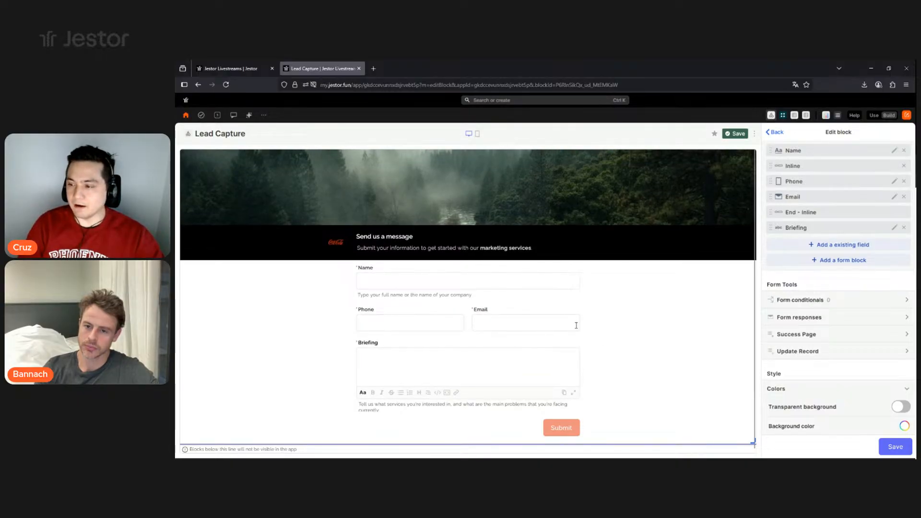
{"action": "left_click", "coordinate": [800, 301]}
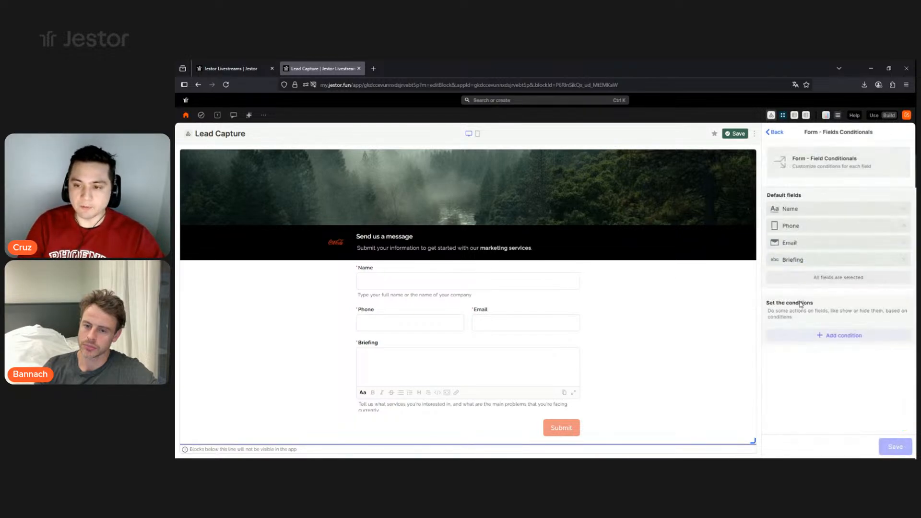
- Create a condition named 'Phone filled' that makes the Email field optional
{"action": "left_click", "coordinate": [827, 337]}
{"action": "scroll", "coordinate": [823, 318], "scroll_direction": "down", "scroll_amount": 2}
{"action": "left_click", "coordinate": [817, 269]}
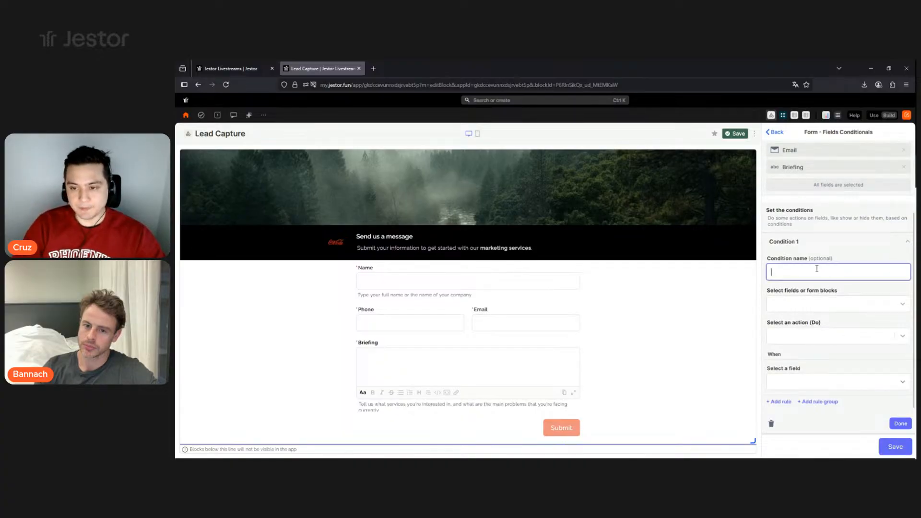
{"action": "type", "text": "Phone filled"}
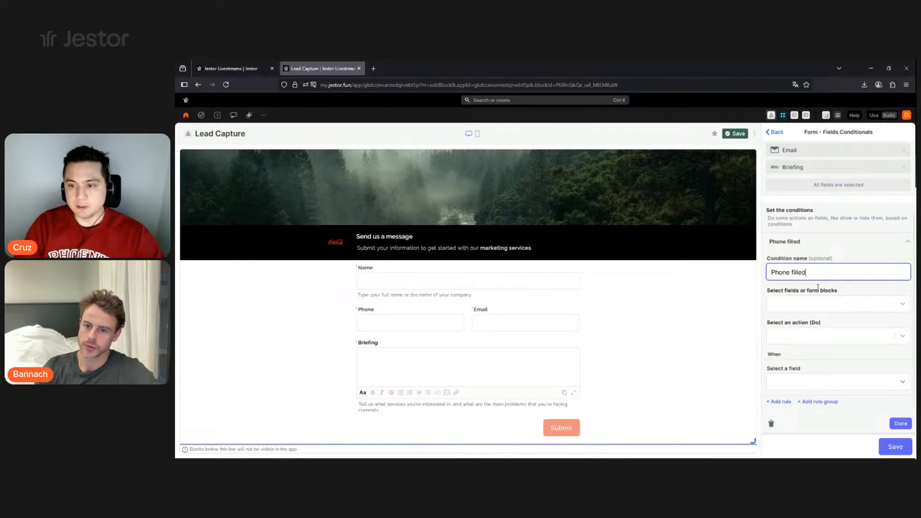
{"action": "left_click", "coordinate": [817, 301]}
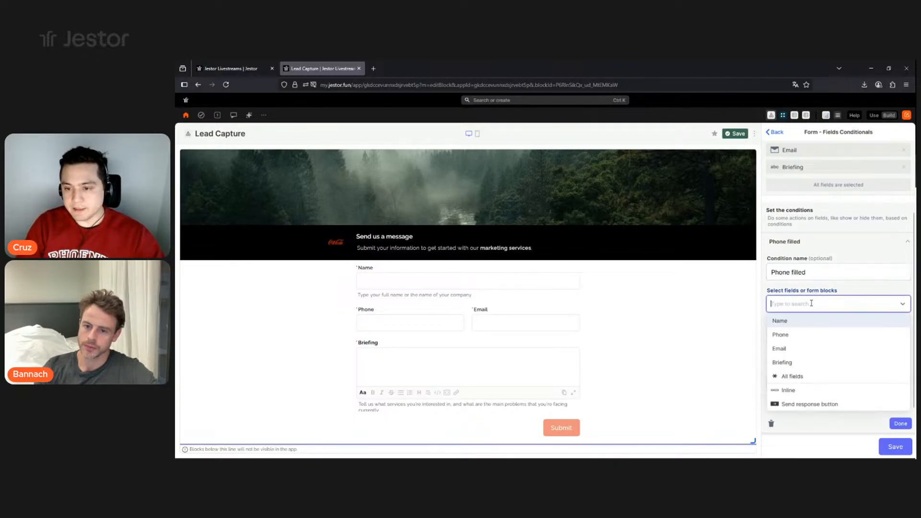
{"action": "left_click", "coordinate": [782, 349]}
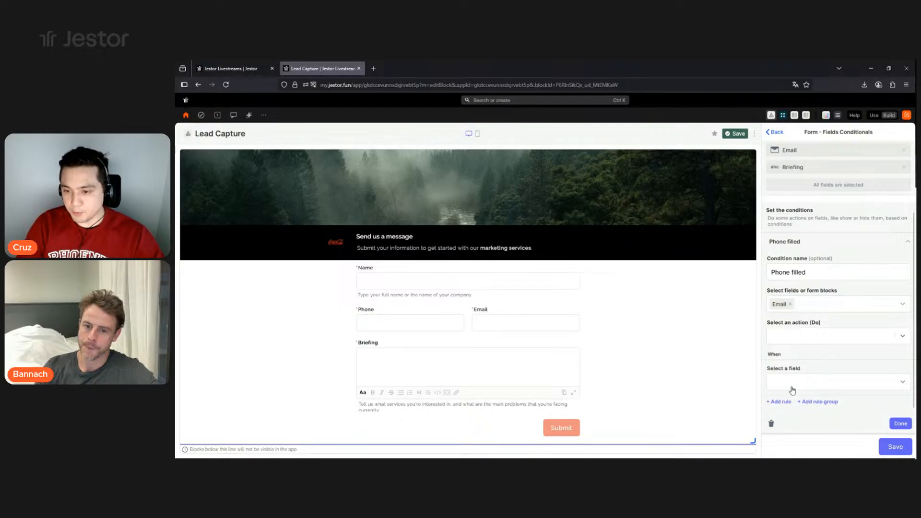
{"action": "left_click", "coordinate": [801, 342]}
{"action": "left_click", "coordinate": [790, 408]}
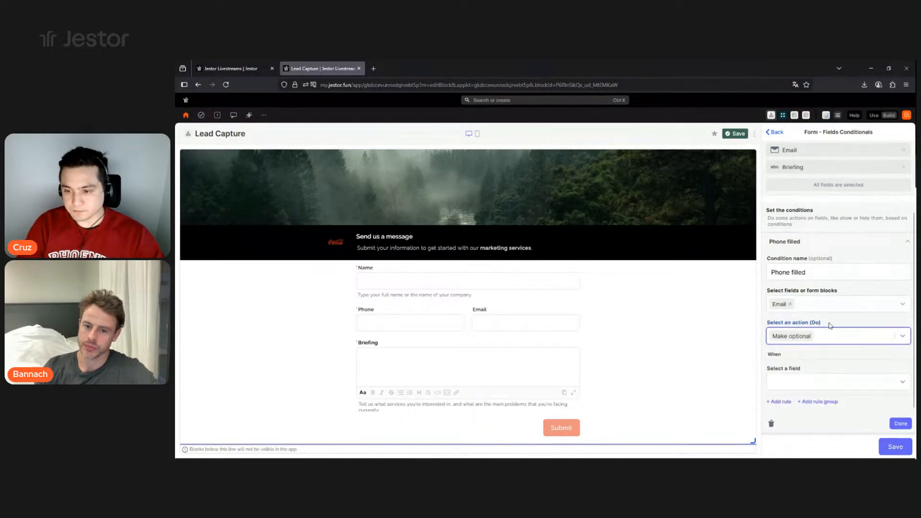
- Trigger it when Phone is not empty, finish it, and start a second condition
{"action": "scroll", "coordinate": [805, 360], "scroll_direction": "down", "scroll_amount": 1}
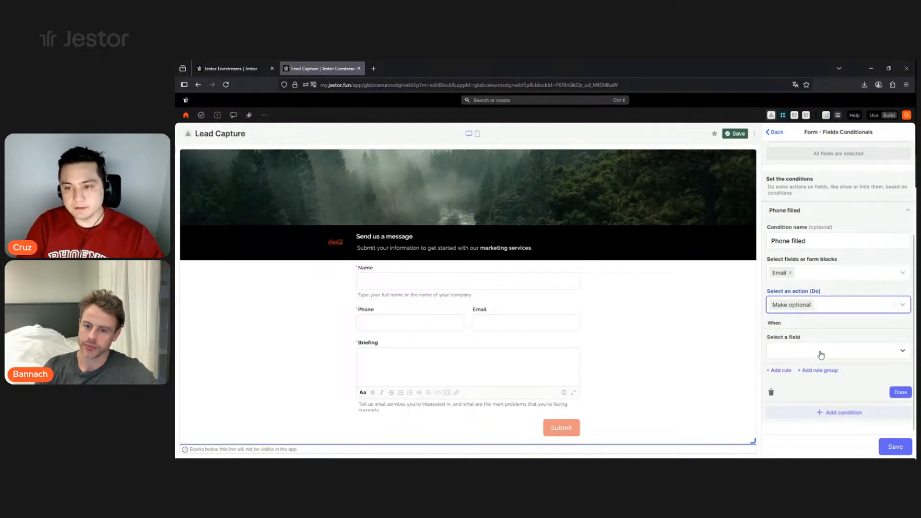
{"action": "left_click", "coordinate": [814, 352]}
{"action": "left_click", "coordinate": [799, 318]}
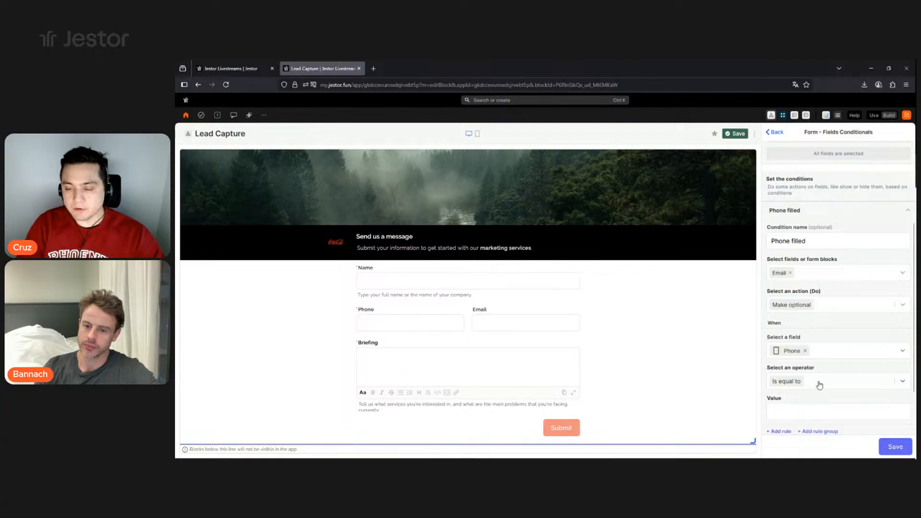
{"action": "left_click", "coordinate": [815, 383]}
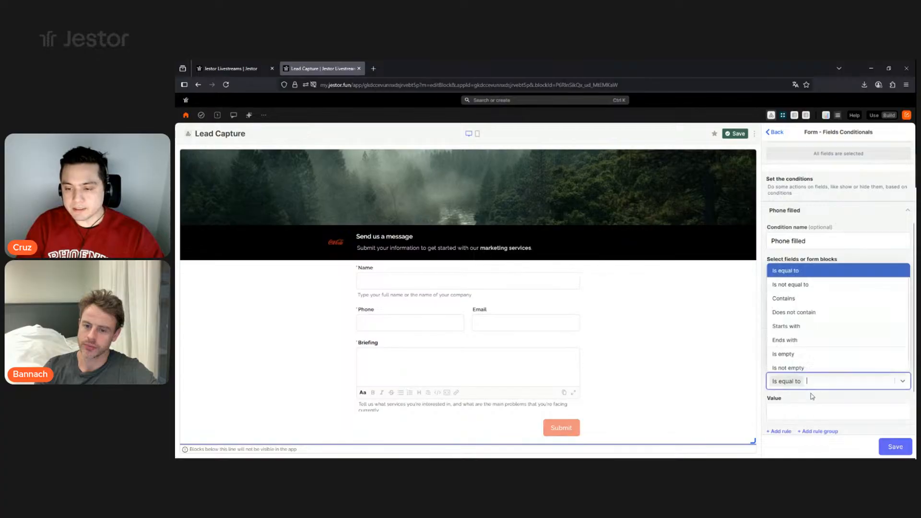
{"action": "left_click", "coordinate": [806, 368]}
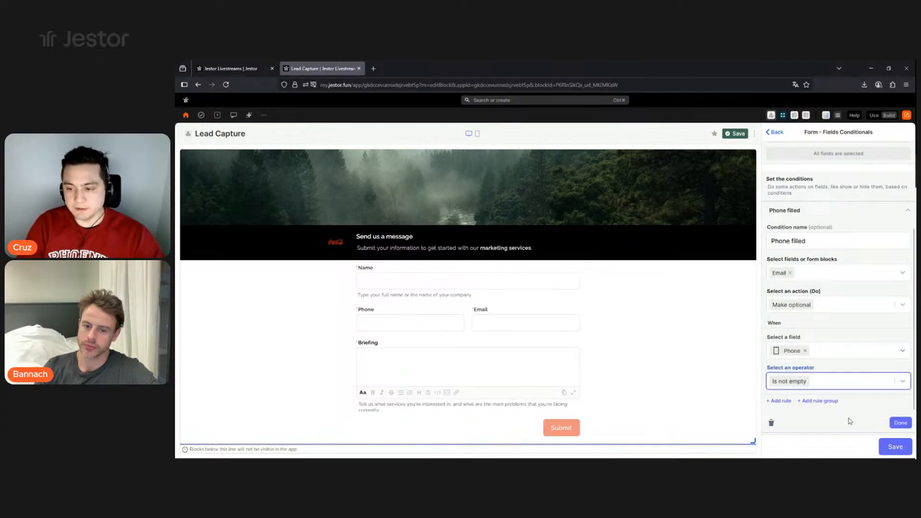
{"action": "scroll", "coordinate": [868, 427], "scroll_direction": "down", "scroll_amount": 1}
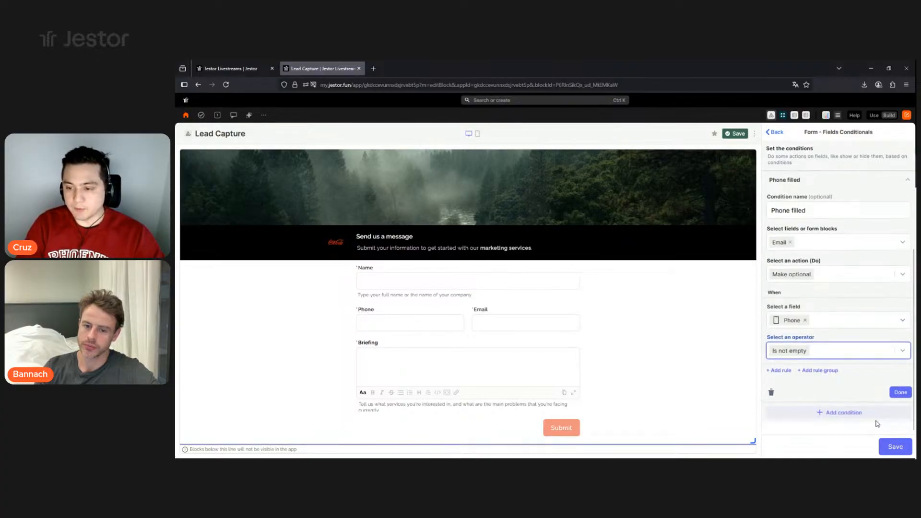
{"action": "left_click", "coordinate": [898, 392]}
{"action": "left_click", "coordinate": [834, 356]}
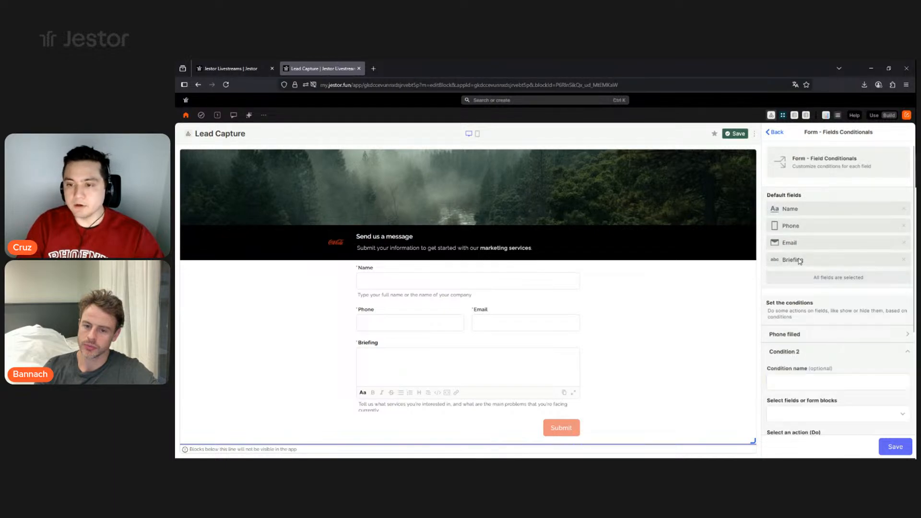
- Name the second condition 'Email filled' and have it make the Phone field optional
{"action": "left_click", "coordinate": [800, 380]}
{"action": "type", "text": "Email"}
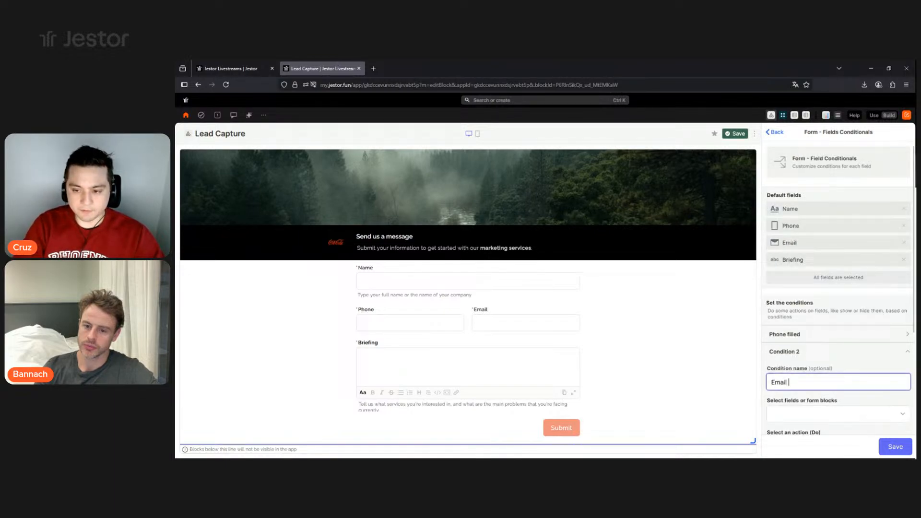
{"action": "type", "text": " filled"}
{"action": "scroll", "coordinate": [830, 352], "scroll_direction": "down", "scroll_amount": 3}
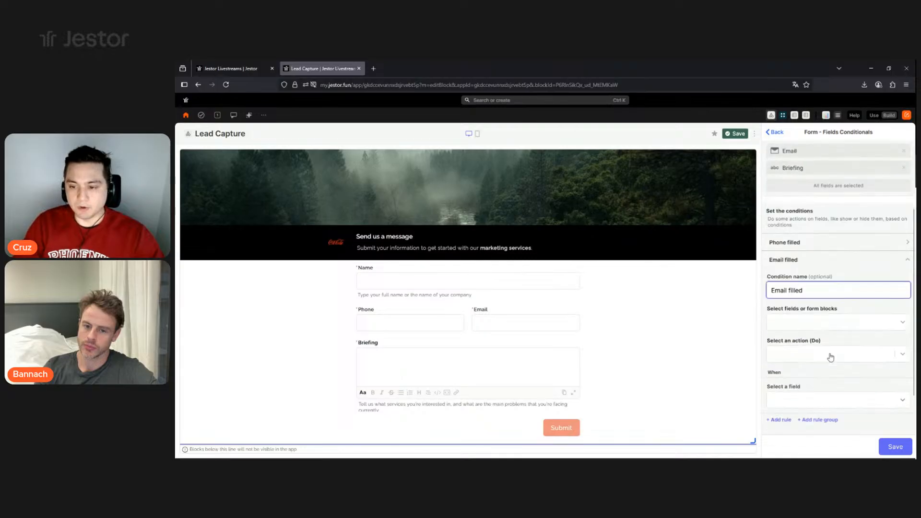
{"action": "left_click", "coordinate": [840, 279]}
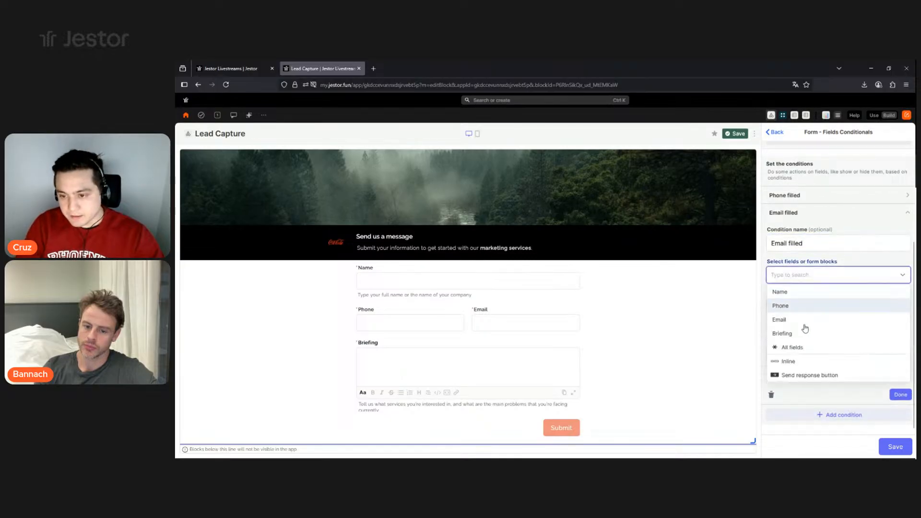
{"action": "left_click", "coordinate": [798, 307]}
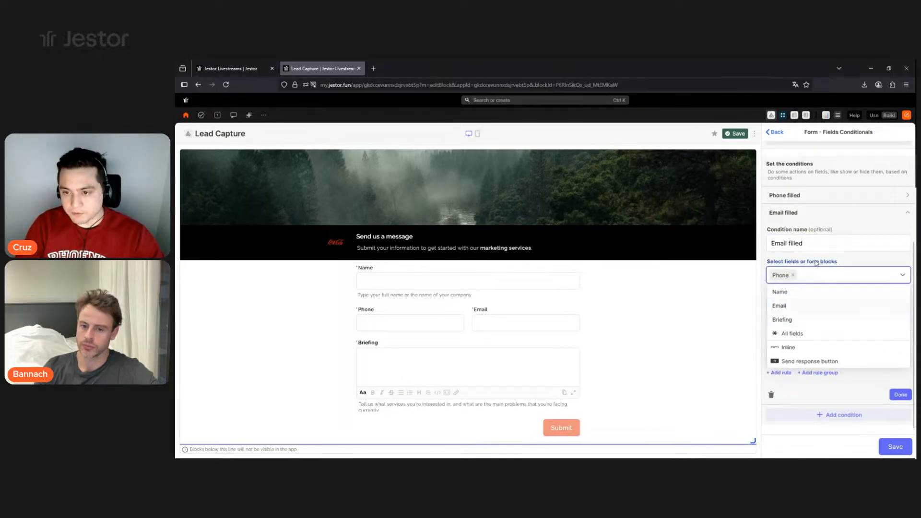
{"action": "left_click", "coordinate": [805, 308]}
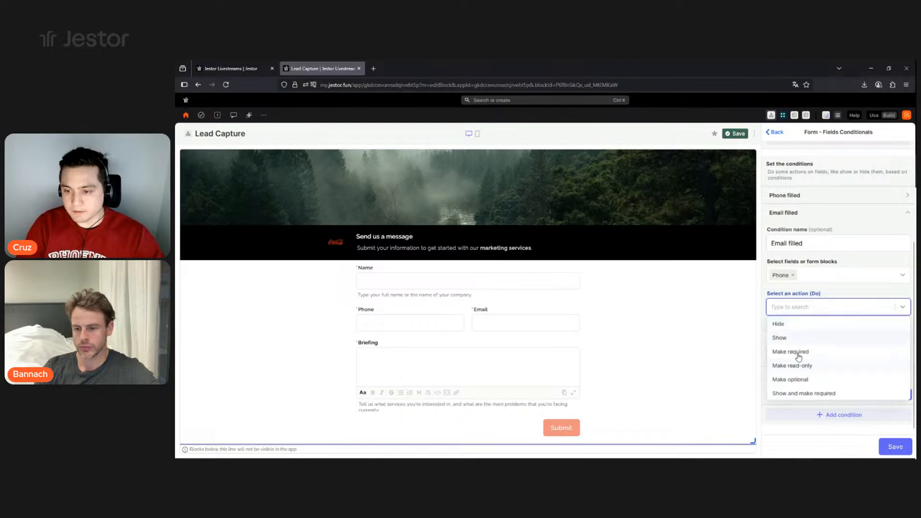
{"action": "left_click", "coordinate": [790, 378]}
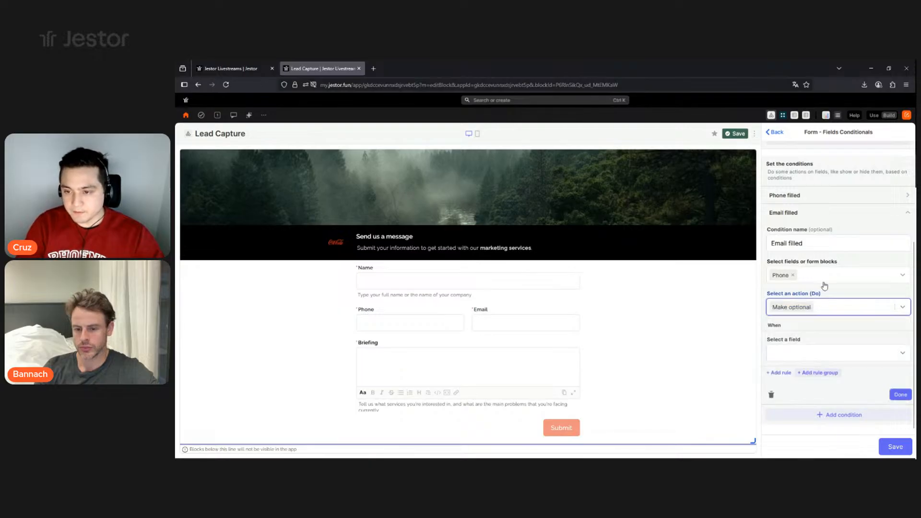
- Trigger the Email filled condition when Email is not empty and finish it
{"action": "left_click", "coordinate": [814, 354]}
{"action": "left_click", "coordinate": [806, 321]}
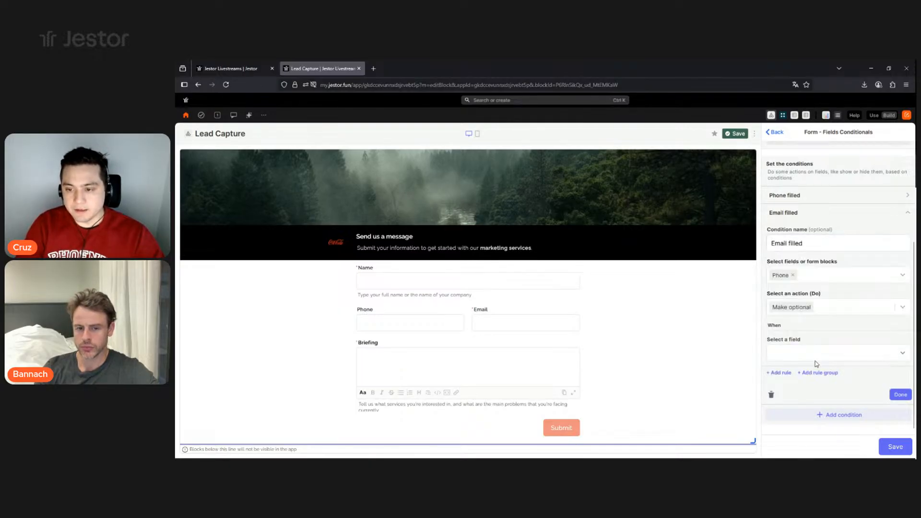
{"action": "left_click", "coordinate": [816, 390]}
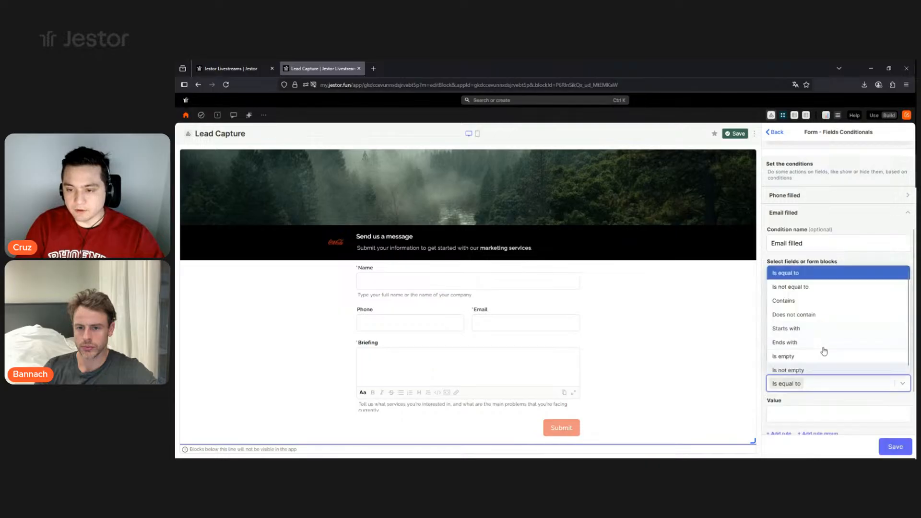
{"action": "left_click", "coordinate": [792, 366]}
{"action": "left_click", "coordinate": [895, 446]}
- Save the form conditions, the form block settings and the Lead Capture app
{"action": "left_click", "coordinate": [895, 446]}
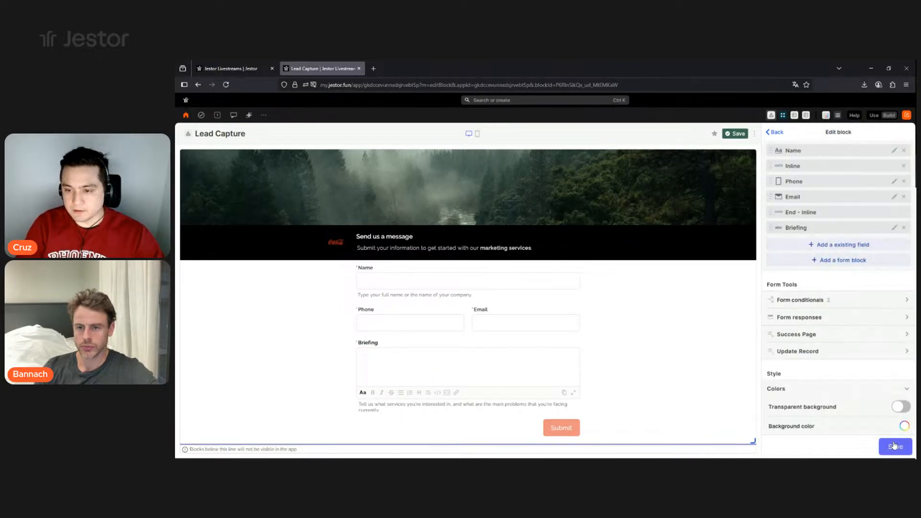
{"action": "scroll", "coordinate": [877, 395], "scroll_direction": "down", "scroll_amount": 1}
{"action": "scroll", "coordinate": [877, 395], "scroll_direction": "down", "scroll_amount": 2}
{"action": "left_click", "coordinate": [895, 446]}
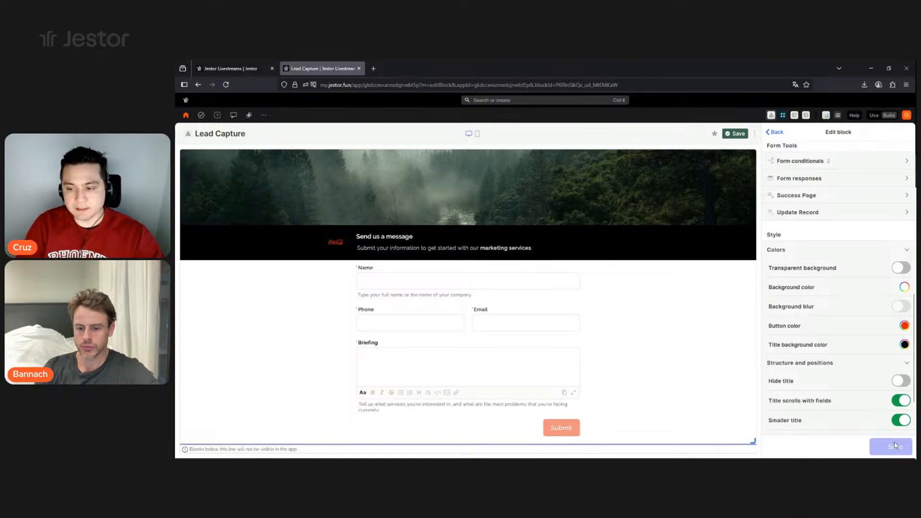
{"action": "left_click", "coordinate": [735, 134]}
- Switch to the live form and enter a test lead's name and e-mail address
{"action": "left_click", "coordinate": [875, 115]}
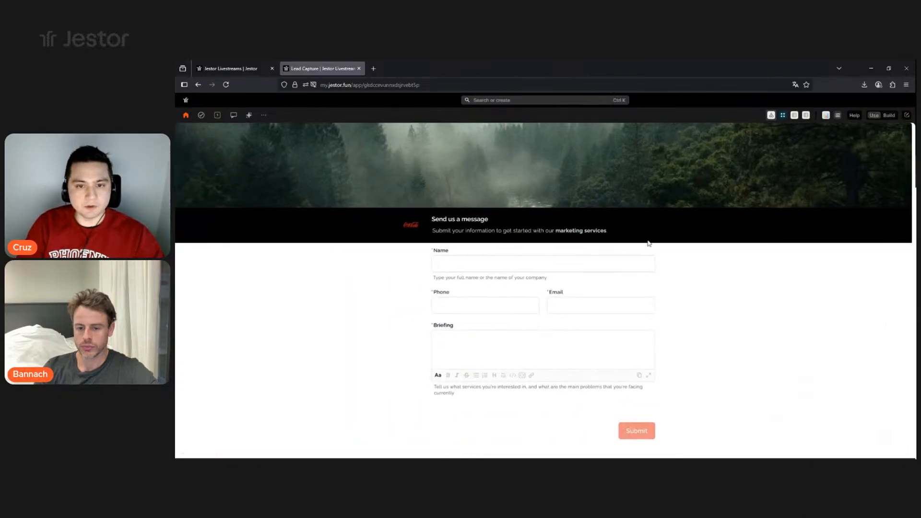
{"action": "left_click", "coordinate": [475, 263]}
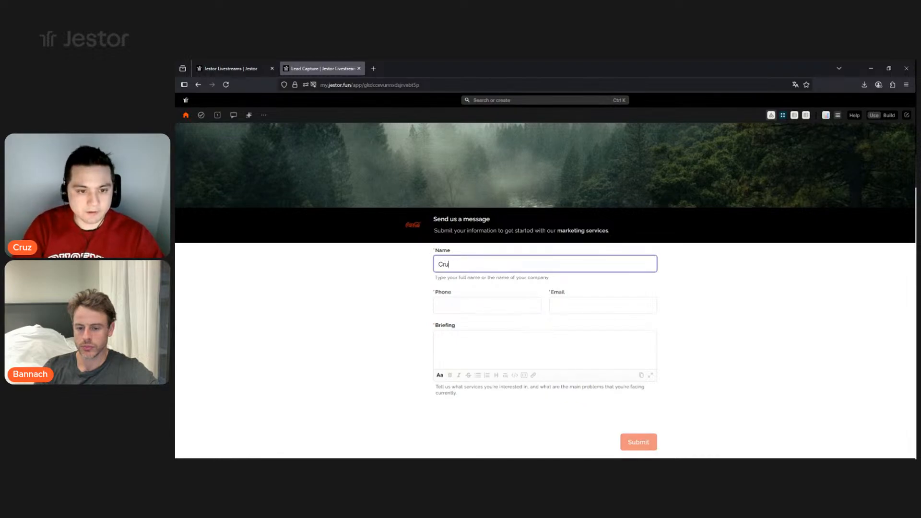
{"action": "left_click", "coordinate": [700, 288]}
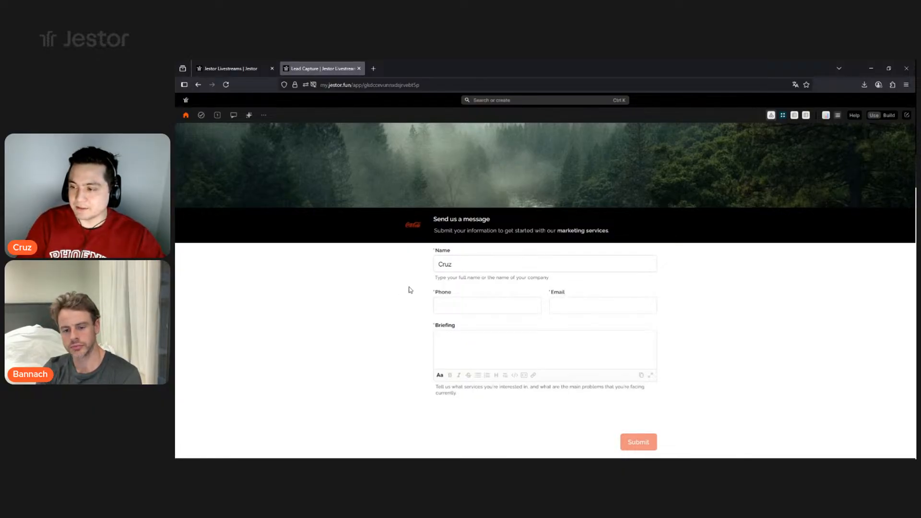
{"action": "left_click", "coordinate": [594, 309]}
{"action": "type", "text": "fern"}
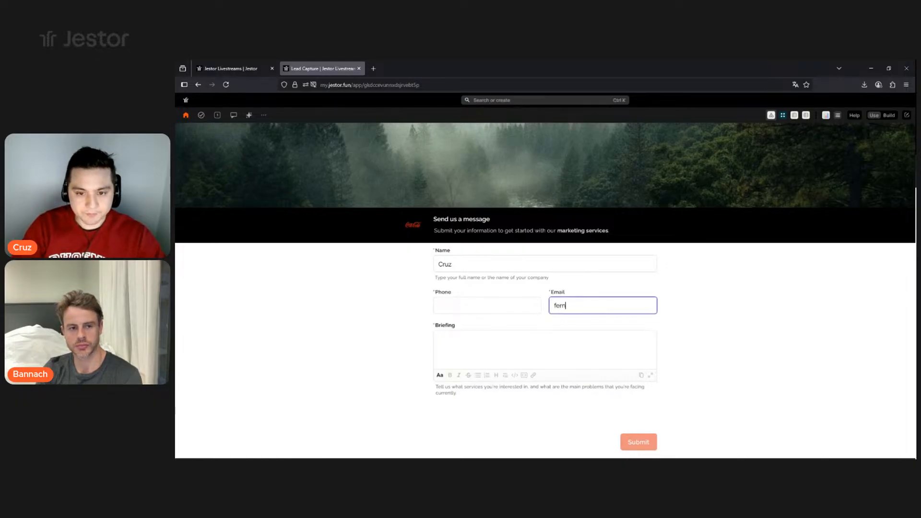
{"action": "type", "text": "ando@email.com"}
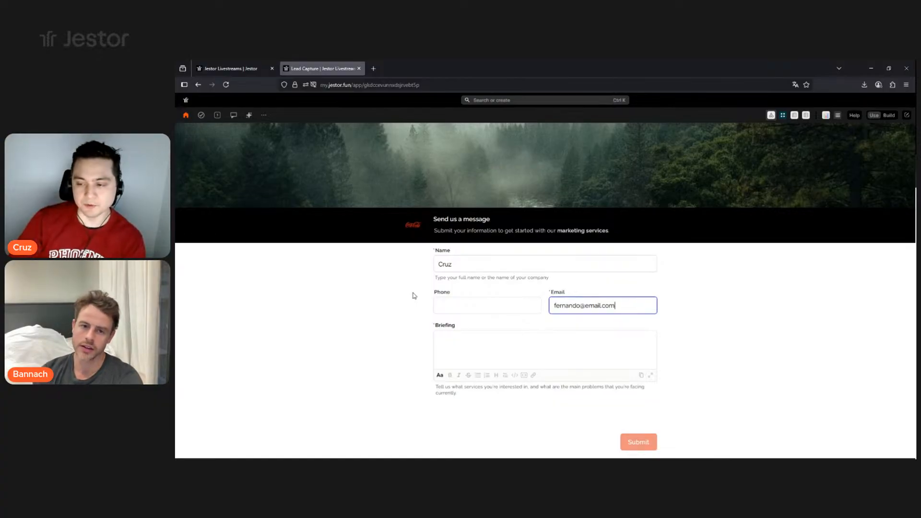
- Fill Briefing with "I'm interested in the digital ads management service."
{"action": "left_click", "coordinate": [476, 358]}
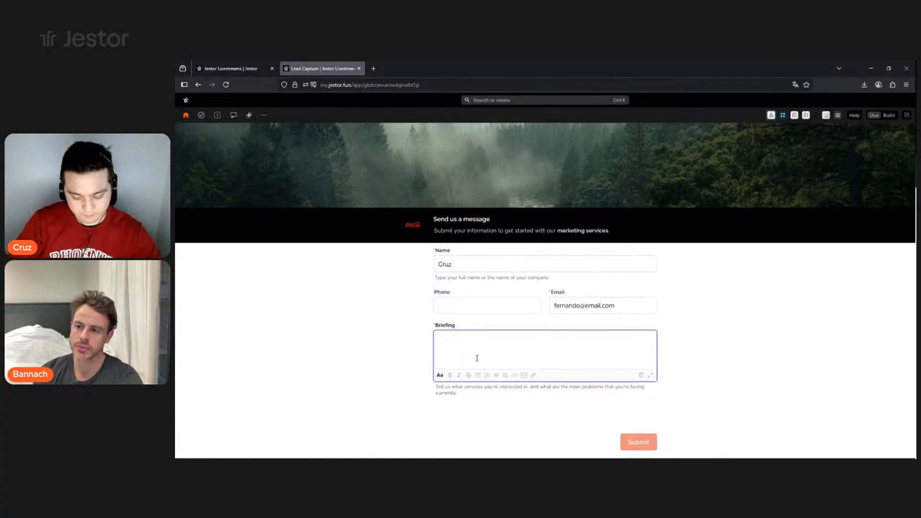
{"action": "type", "text": "I'm interested in the digital"}
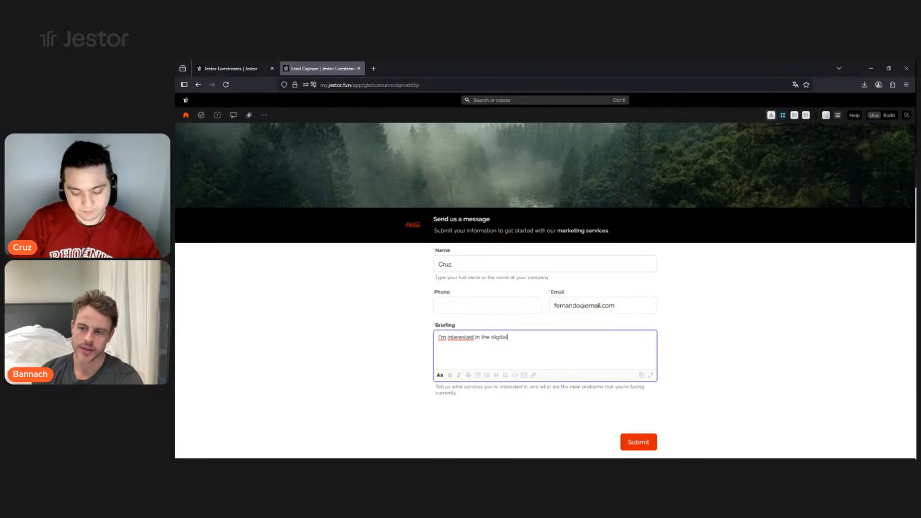
{"action": "type", "text": " ads management service"}
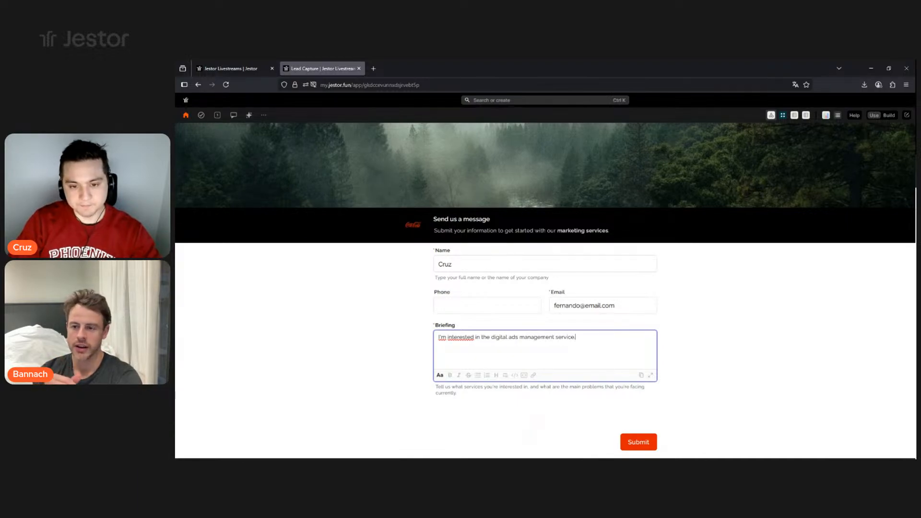
{"action": "type", "text": "."}
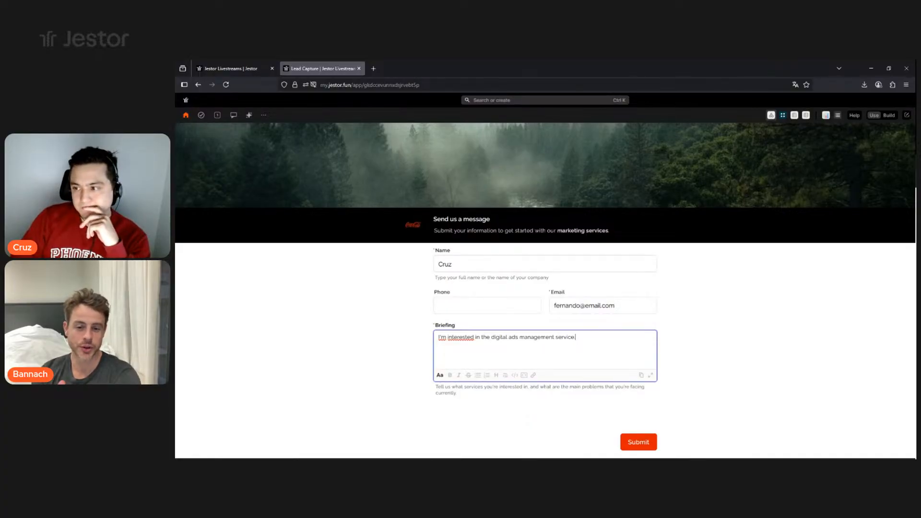
{"action": "key", "text": "alt+Tab"}
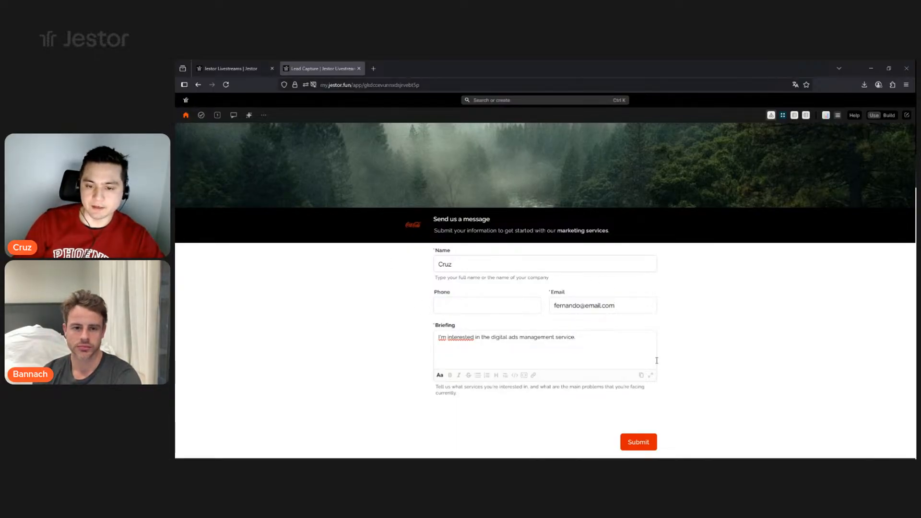
- Submit the test lead and confirm the new record appears in the Leads table
{"action": "left_click", "coordinate": [642, 438]}
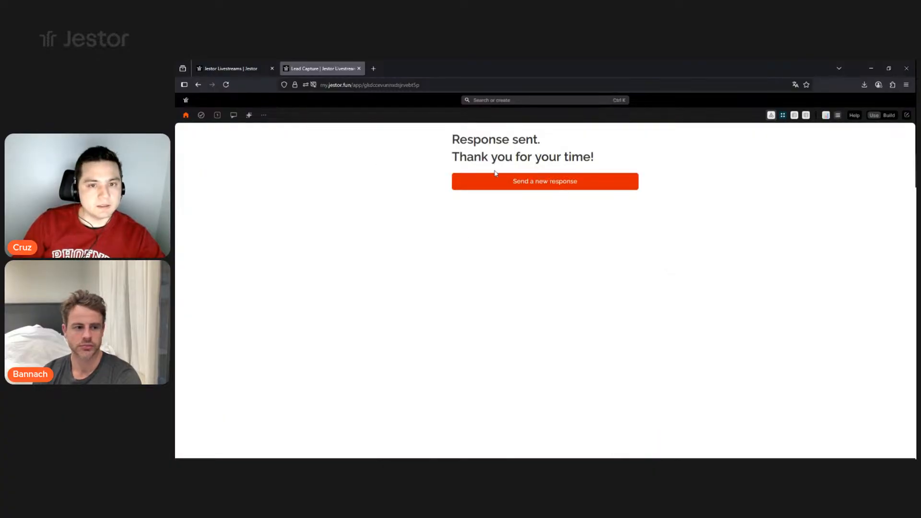
{"action": "left_click", "coordinate": [230, 68]}
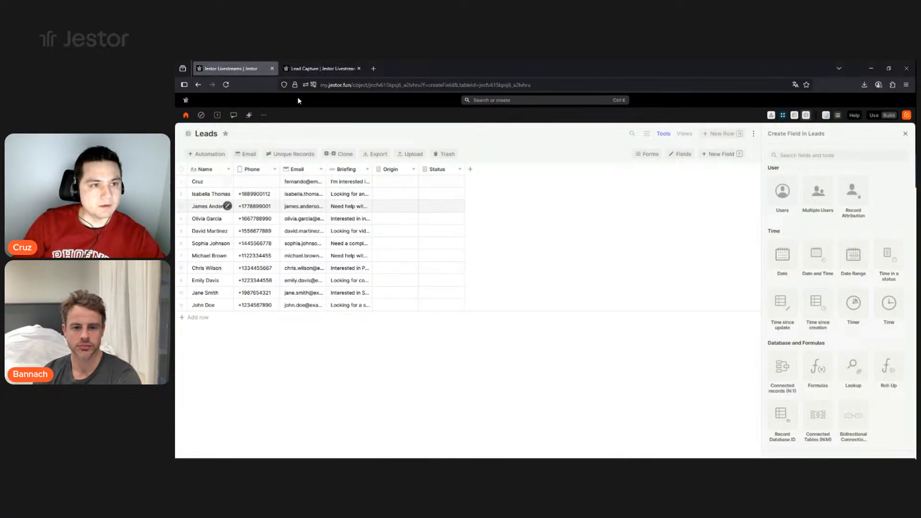
{"action": "left_click", "coordinate": [322, 68]}
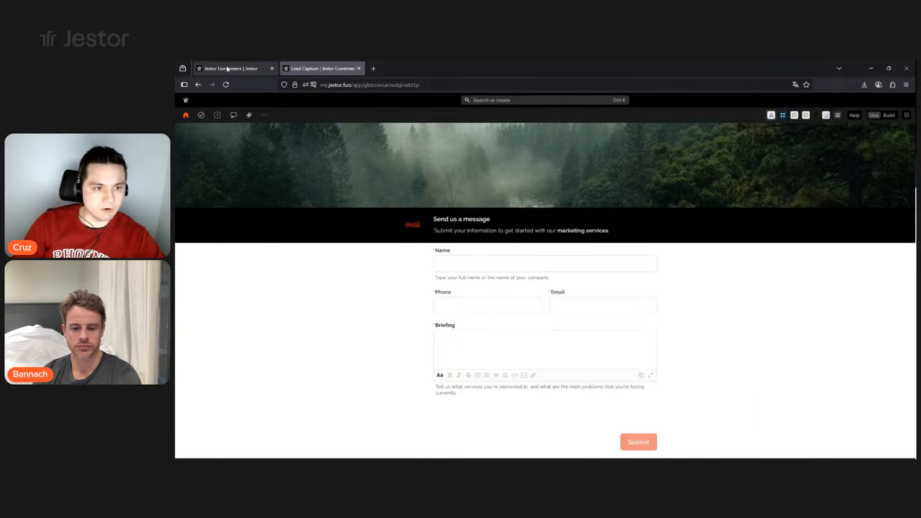
{"action": "left_click", "coordinate": [227, 68]}
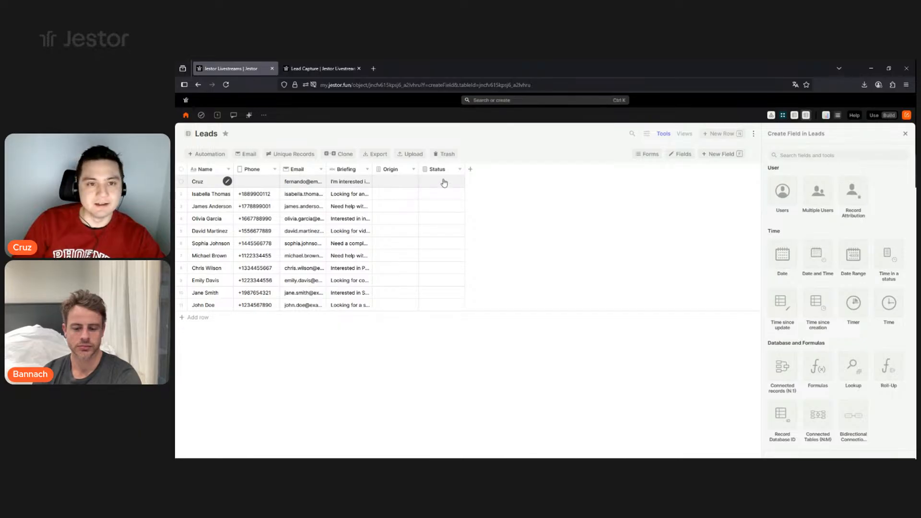
- Create a Rich text field named 'Tell us about yourself' in the Leads table
{"action": "left_click", "coordinate": [469, 171]}
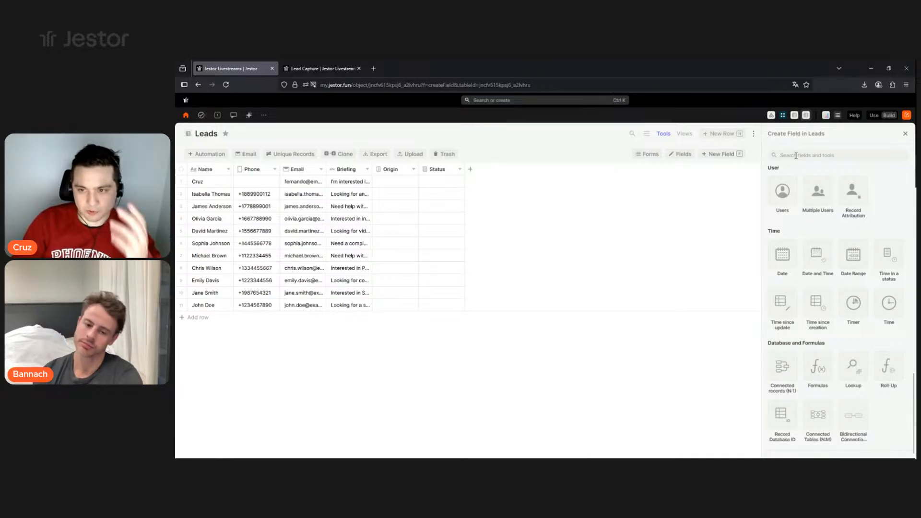
{"action": "left_click", "coordinate": [831, 156]}
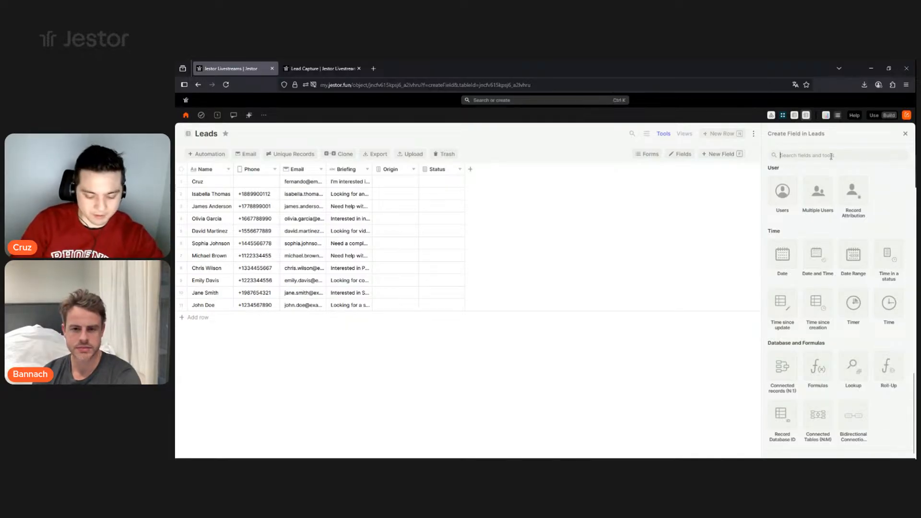
{"action": "type", "text": "tex"}
{"action": "left_click", "coordinate": [790, 217]}
{"action": "left_click", "coordinate": [804, 252]}
{"action": "left_click", "coordinate": [792, 285]}
{"action": "double_click", "coordinate": [800, 212]}
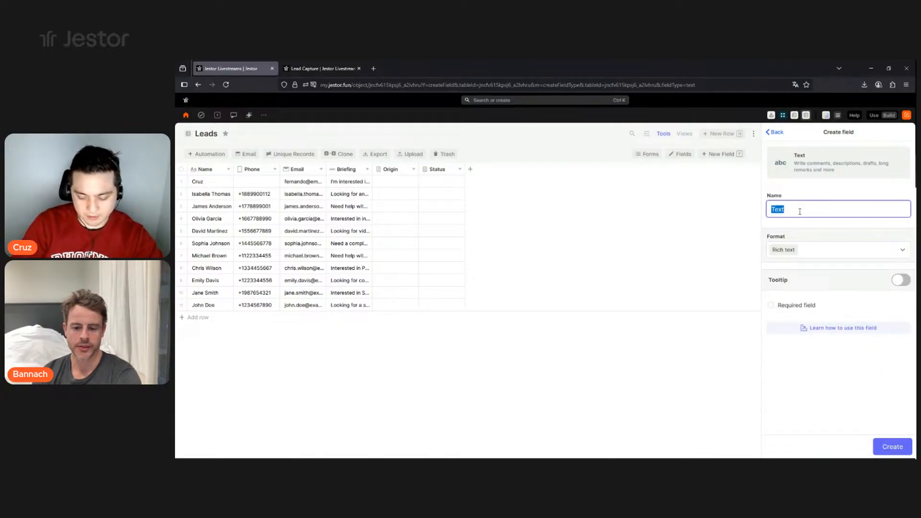
{"action": "type", "text": "Tell us about yourself"}
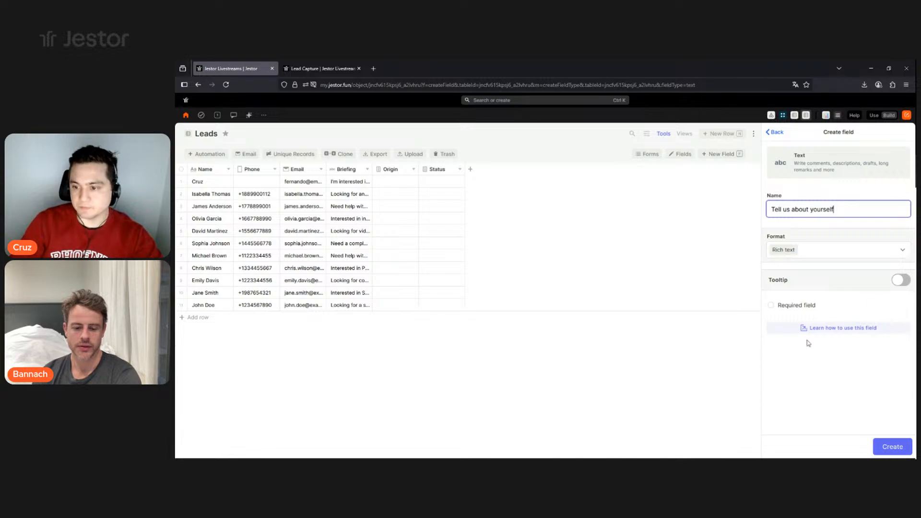
{"action": "left_click", "coordinate": [892, 447]}
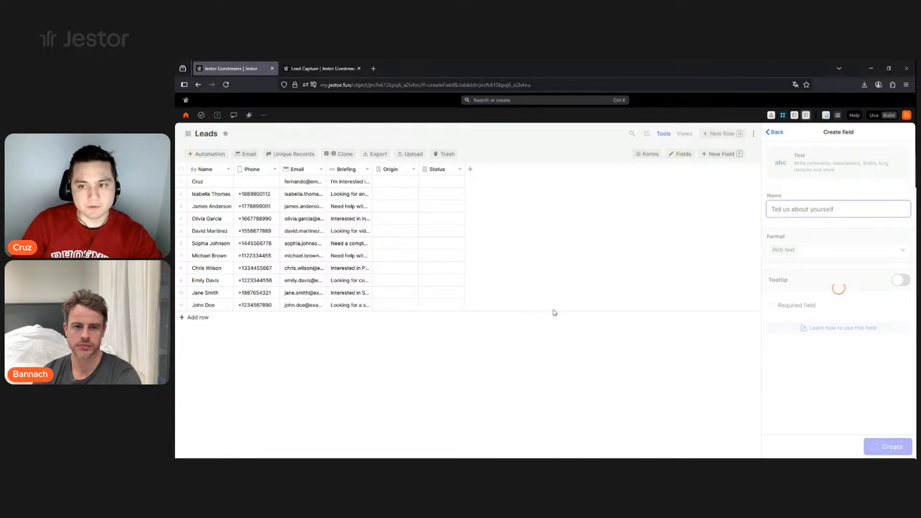
- Reload the Lead Capture form, then inspect the test row's Origin and Status options in Leads
{"action": "left_click", "coordinate": [322, 68]}
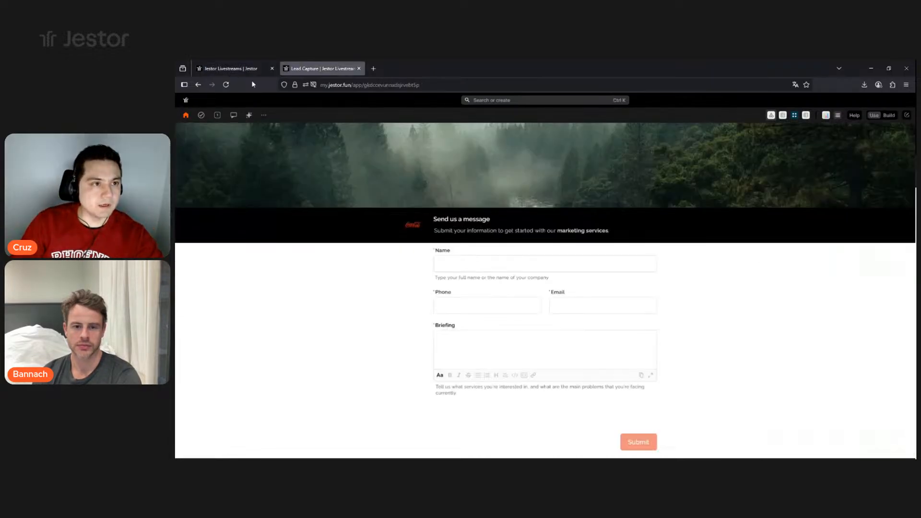
{"action": "left_click", "coordinate": [236, 68]}
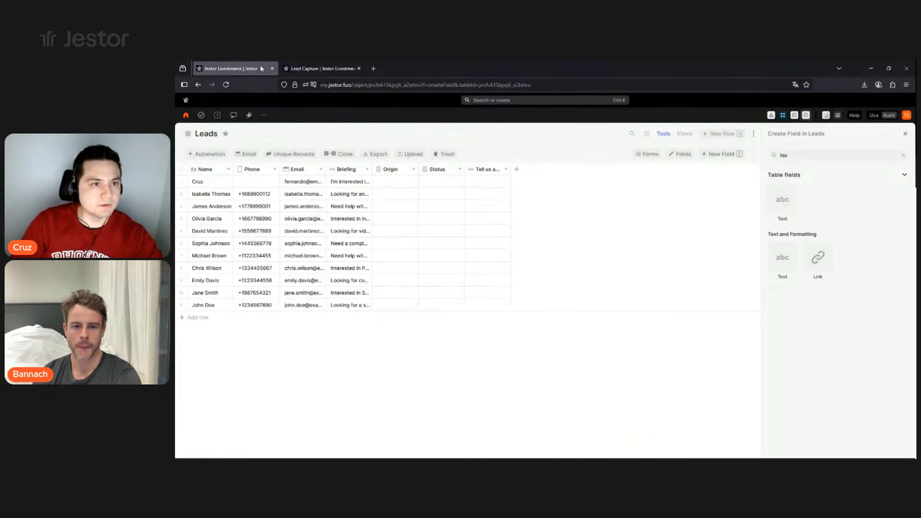
{"action": "left_click", "coordinate": [309, 67]}
{"action": "left_click", "coordinate": [226, 85]}
{"action": "left_click", "coordinate": [231, 68]}
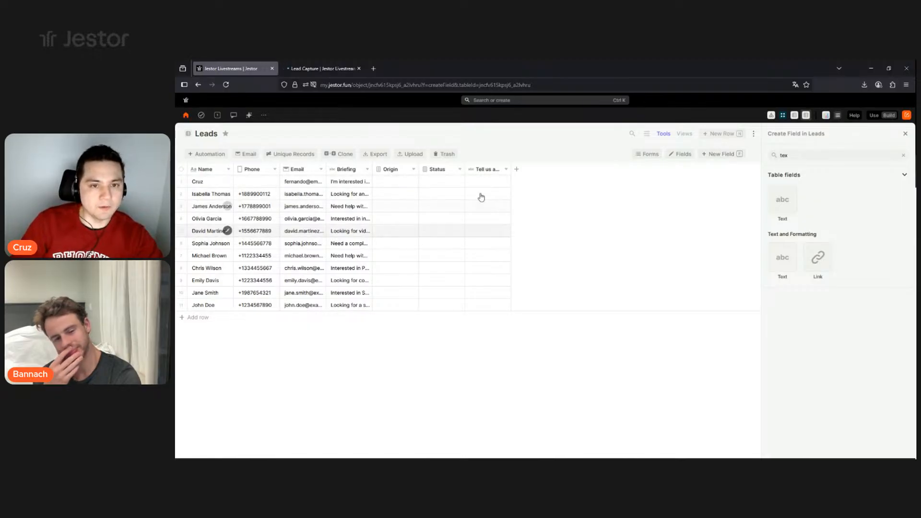
{"action": "left_click", "coordinate": [396, 182]}
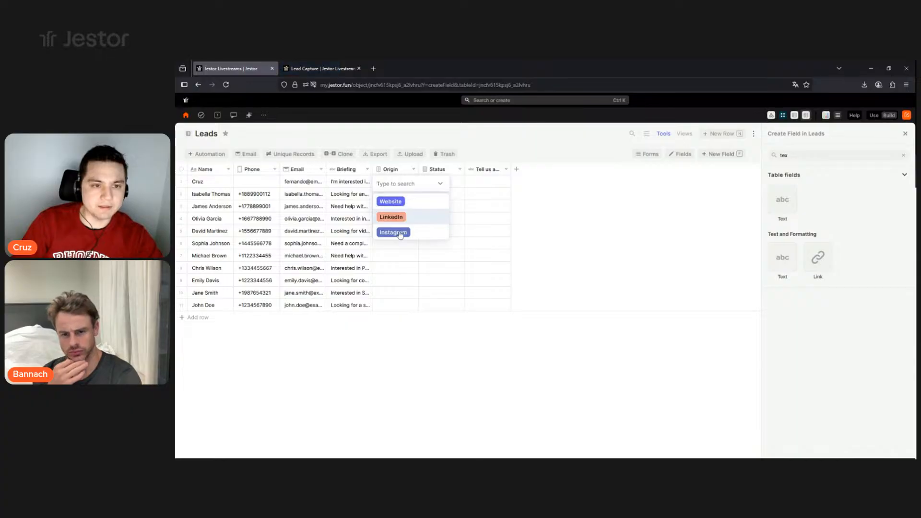
{"action": "left_click", "coordinate": [437, 182]}
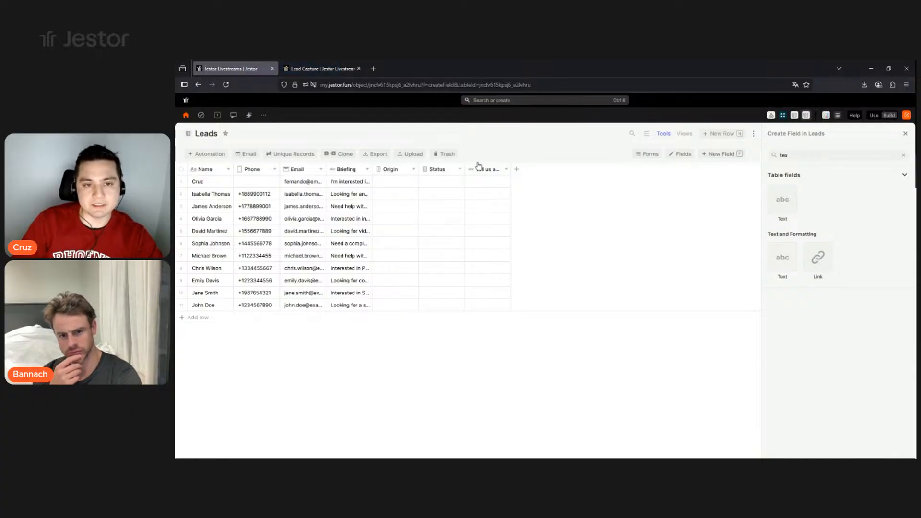
{"action": "left_click", "coordinate": [447, 184]}
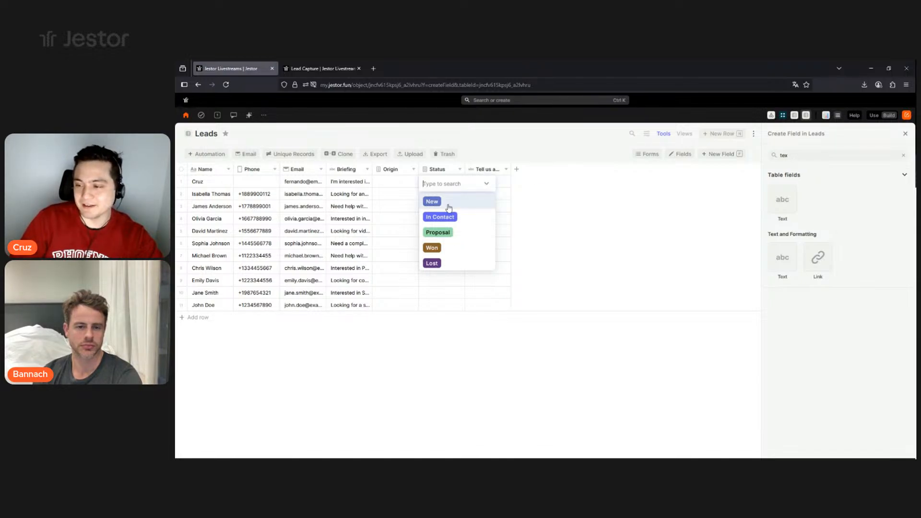
{"action": "left_click", "coordinate": [528, 149]}
- Put the Lead Capture form in Build mode and add the existing Status field
{"action": "left_click", "coordinate": [319, 69]}
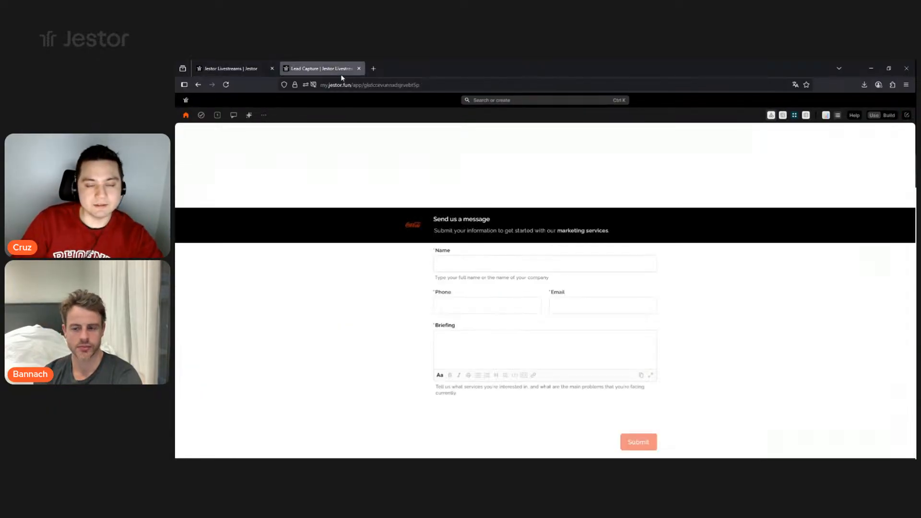
{"action": "left_click", "coordinate": [889, 115]}
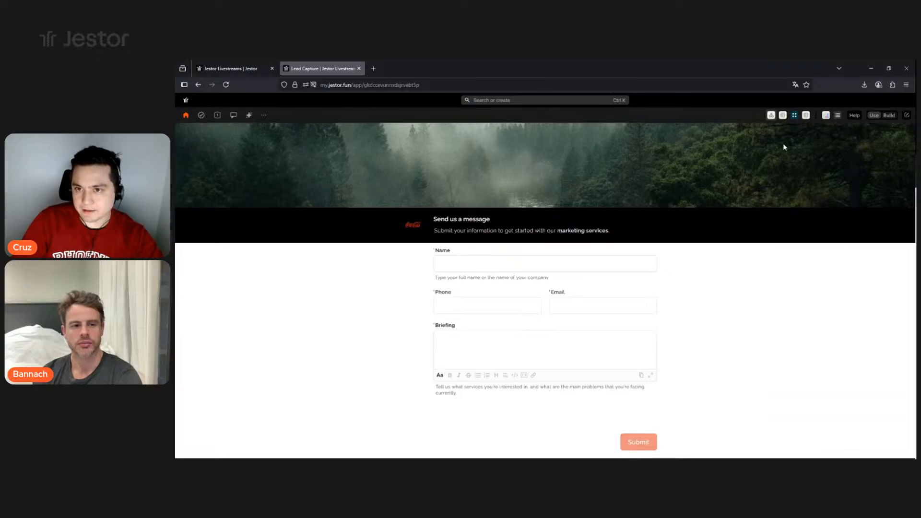
{"action": "left_click", "coordinate": [723, 163]}
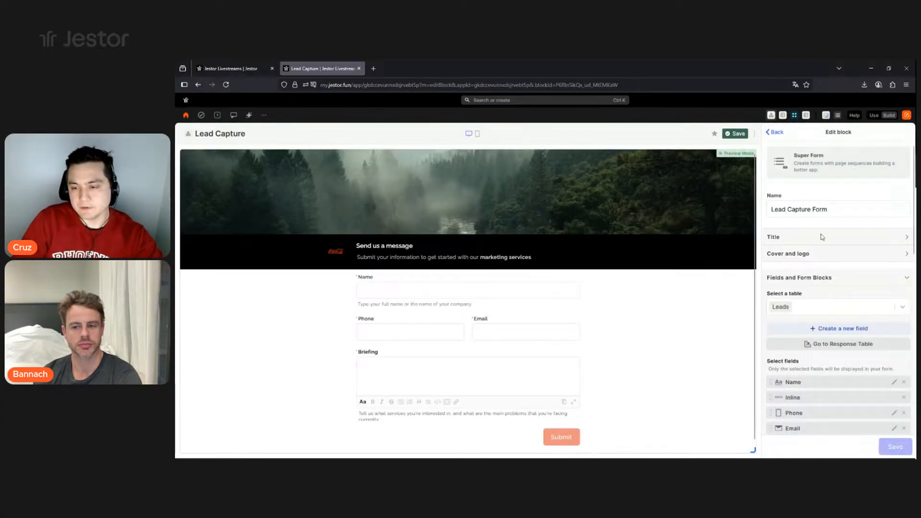
{"action": "scroll", "coordinate": [828, 254], "scroll_direction": "down", "scroll_amount": 2}
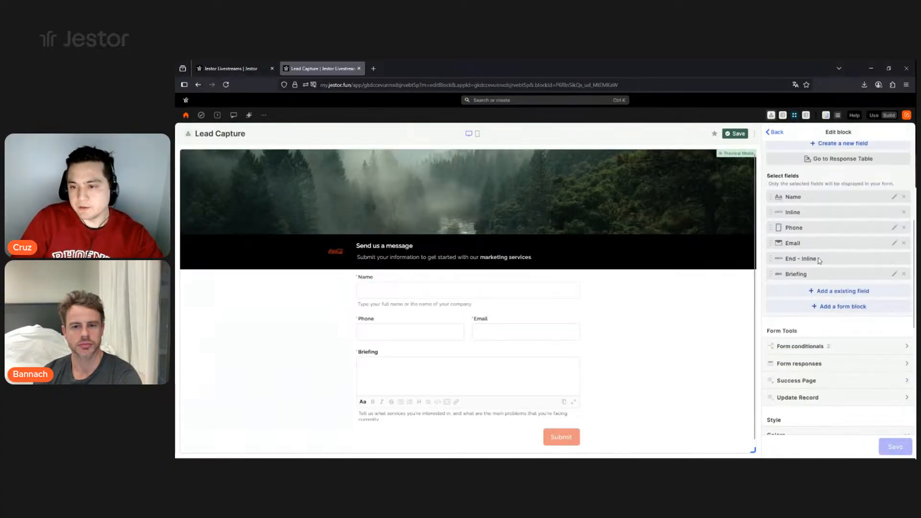
{"action": "left_click", "coordinate": [842, 298]}
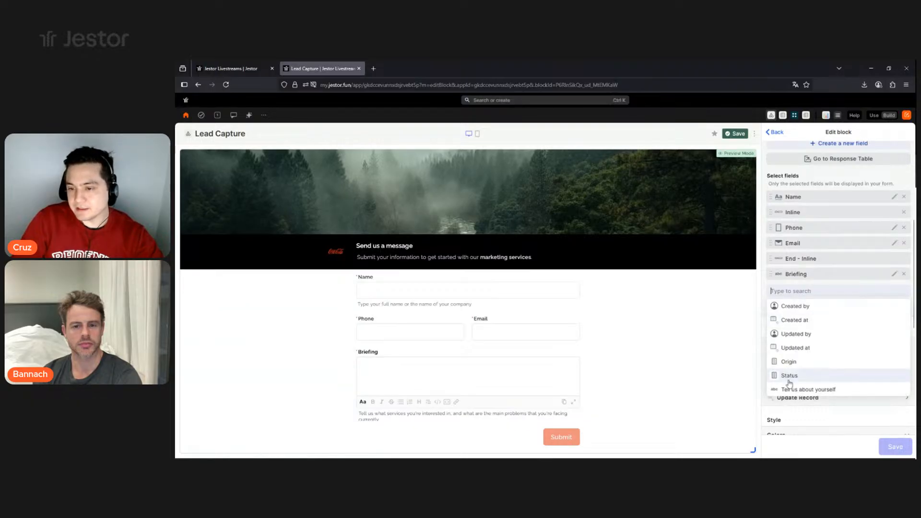
{"action": "left_click", "coordinate": [790, 382]}
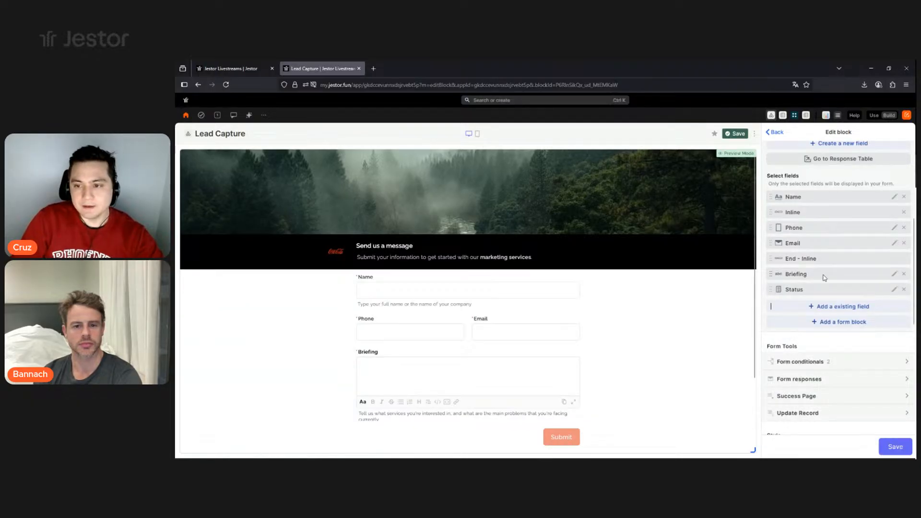
- Give the Status field a predefined value of New and save it
{"action": "scroll", "coordinate": [825, 278], "scroll_direction": "down", "scroll_amount": 1}
{"action": "scroll", "coordinate": [649, 278], "scroll_direction": "down", "scroll_amount": 1}
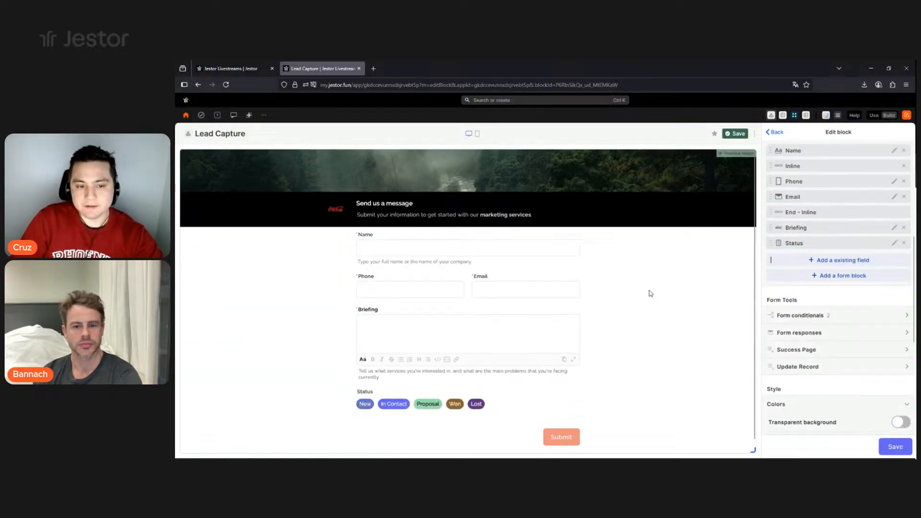
{"action": "left_click", "coordinate": [894, 243]}
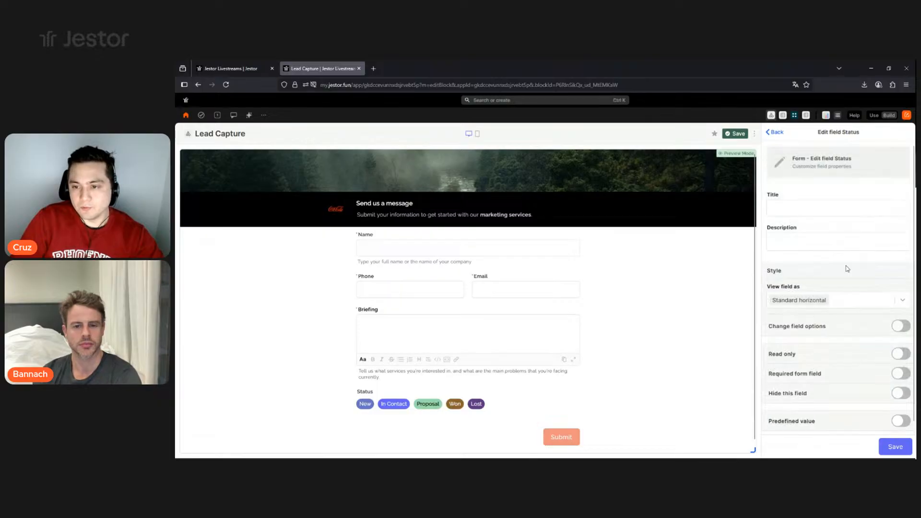
{"action": "left_click", "coordinate": [900, 416]}
{"action": "scroll", "coordinate": [837, 389], "scroll_direction": "down", "scroll_amount": 1}
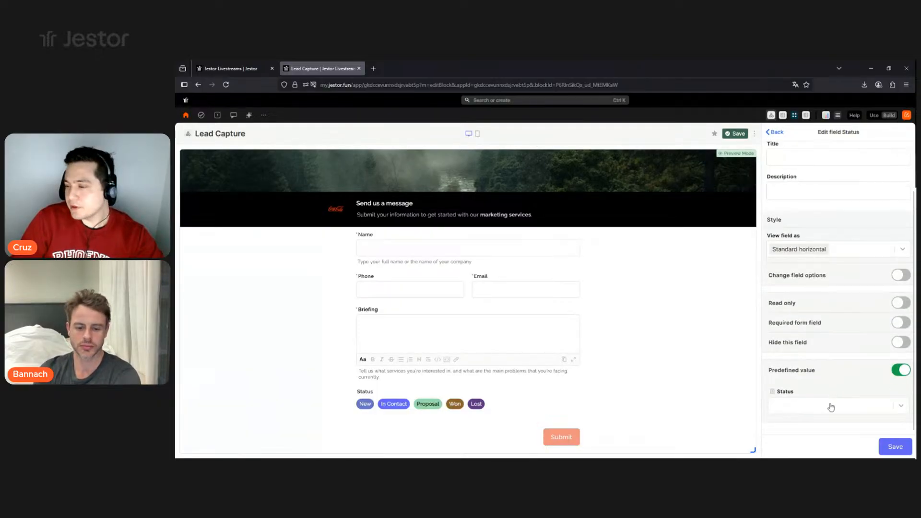
{"action": "left_click", "coordinate": [793, 412]}
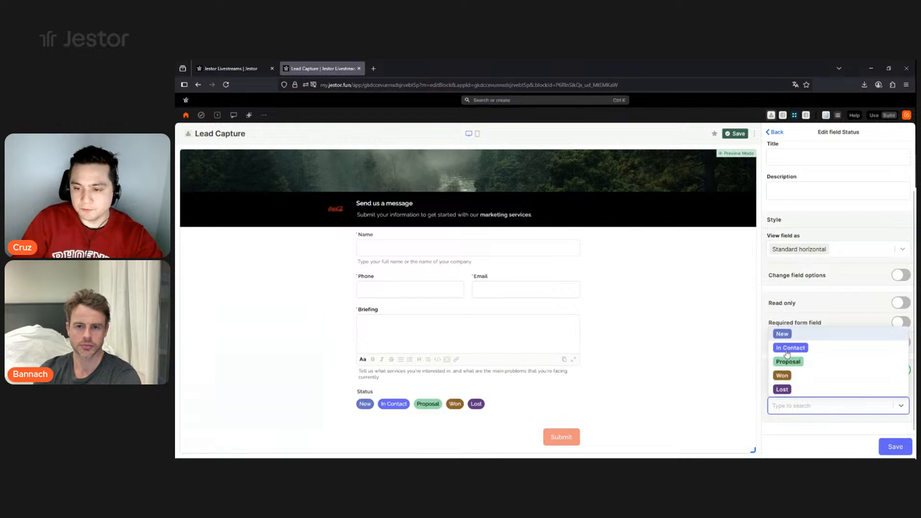
{"action": "left_click", "coordinate": [787, 335]}
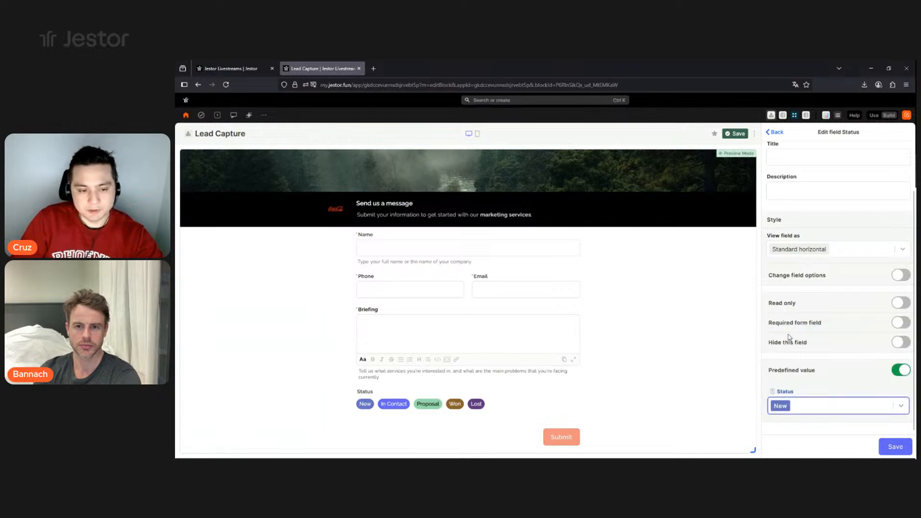
{"action": "left_click", "coordinate": [888, 447]}
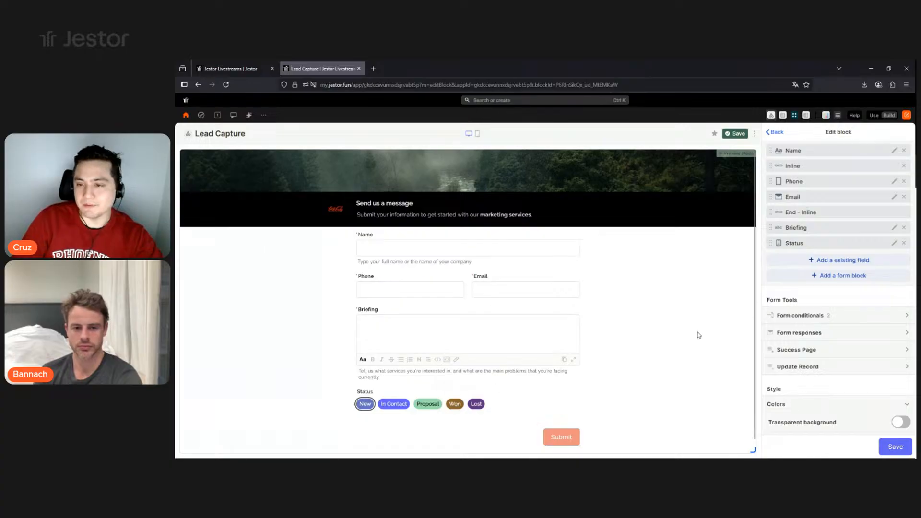
- Turn on Hide this field for Status, then save the field and the form block
{"action": "left_click", "coordinate": [894, 244]}
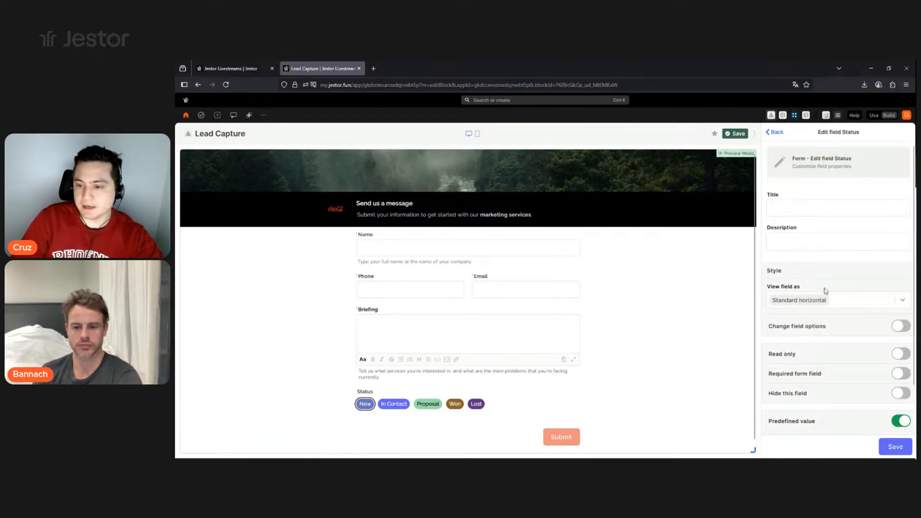
{"action": "scroll", "coordinate": [825, 290], "scroll_direction": "down", "scroll_amount": 1}
{"action": "left_click", "coordinate": [900, 342]}
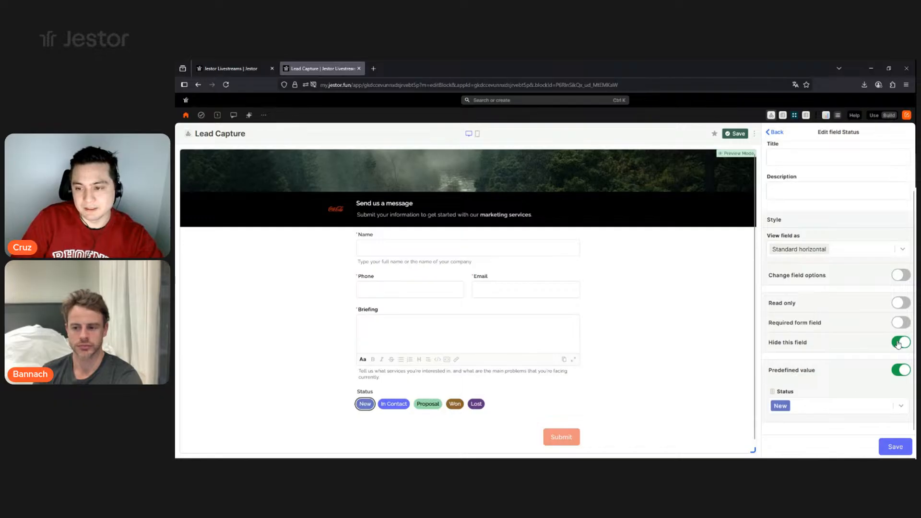
{"action": "left_click", "coordinate": [895, 447]}
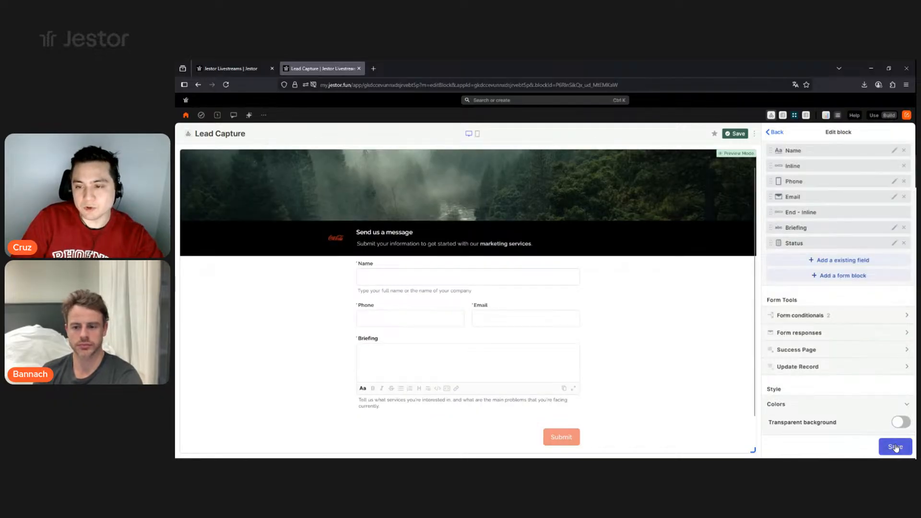
{"action": "left_click", "coordinate": [895, 447]}
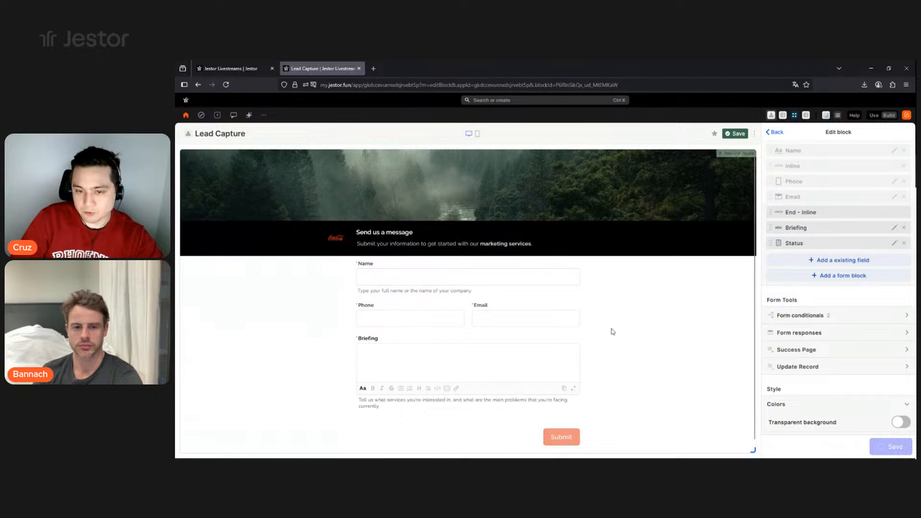
- Enter a test lead's name, email address and Briefing 'asdasdasd' in the form preview
{"action": "left_click", "coordinate": [522, 280]}
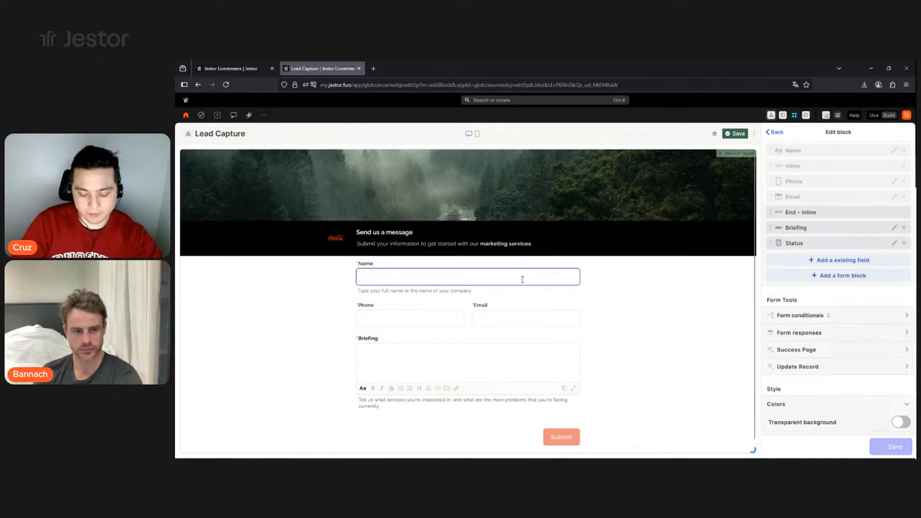
{"action": "type", "text": "Bannach"}
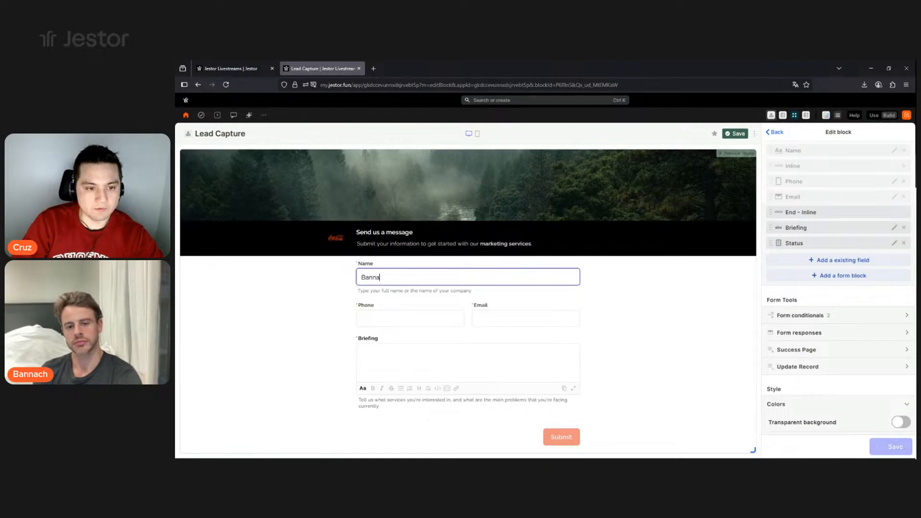
{"action": "left_click", "coordinate": [535, 321]}
{"action": "type", "text": "bann"}
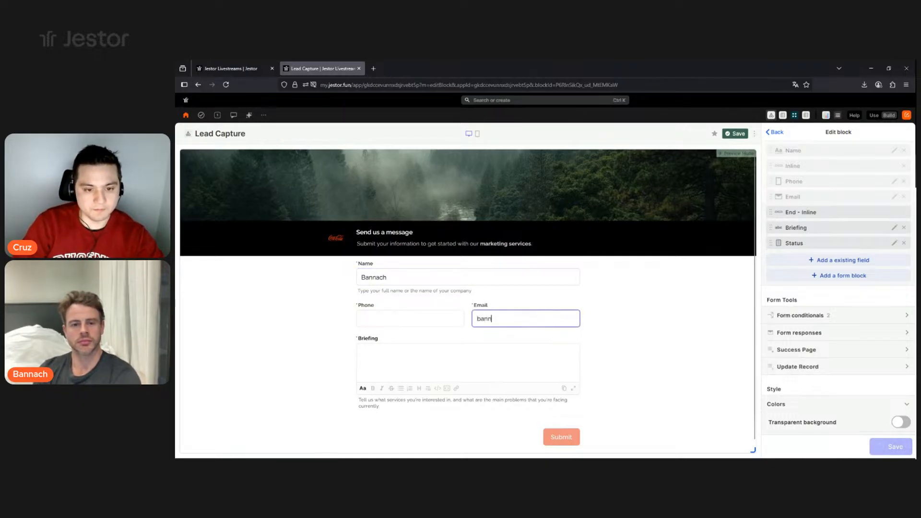
{"action": "type", "text": "ahc@"}
{"action": "key", "text": "BackSpace"}
{"action": "key", "text": "BackSpace"}
{"action": "key", "text": "BackSpace"}
{"action": "type", "text": "ch"}
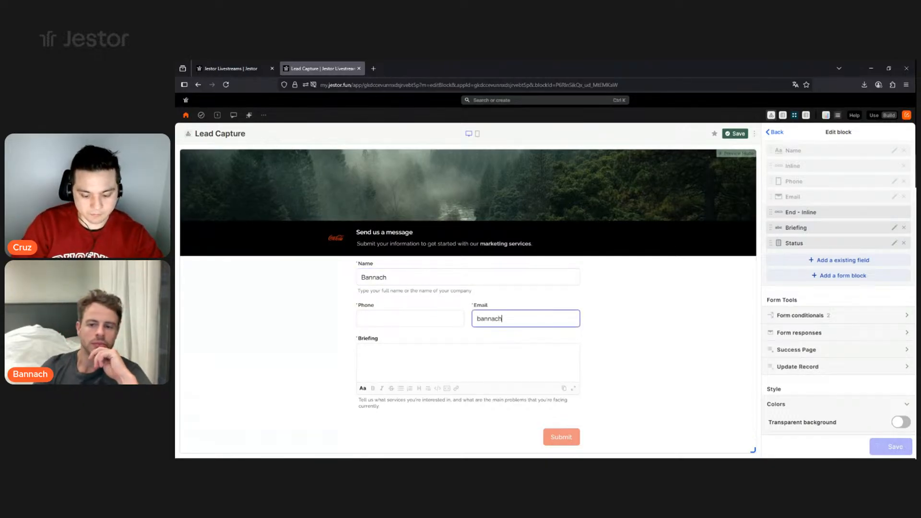
{"action": "type", "text": "@email"}
{"action": "left_click", "coordinate": [524, 366]}
{"action": "type", "text": "asdasdasd"}
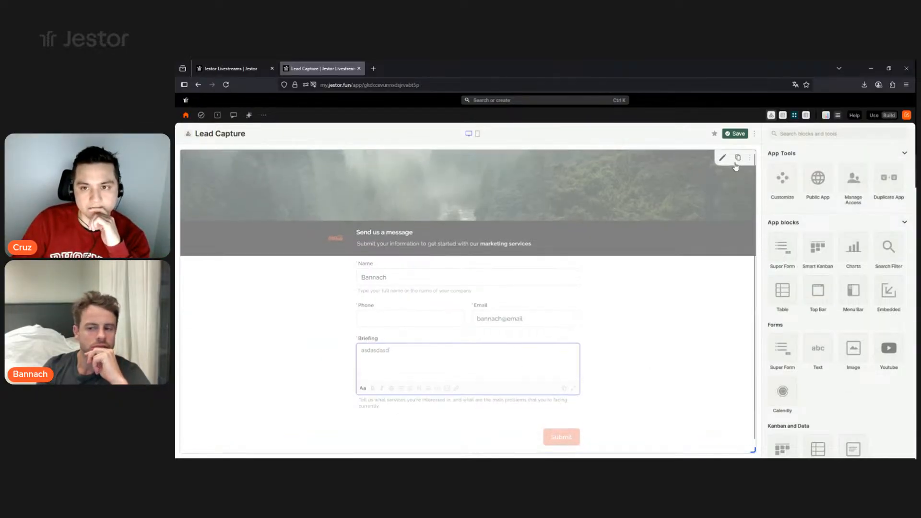
- Leave edit mode, retype the lead's email address correctly and extend the Briefing text
{"action": "left_click", "coordinate": [734, 134]}
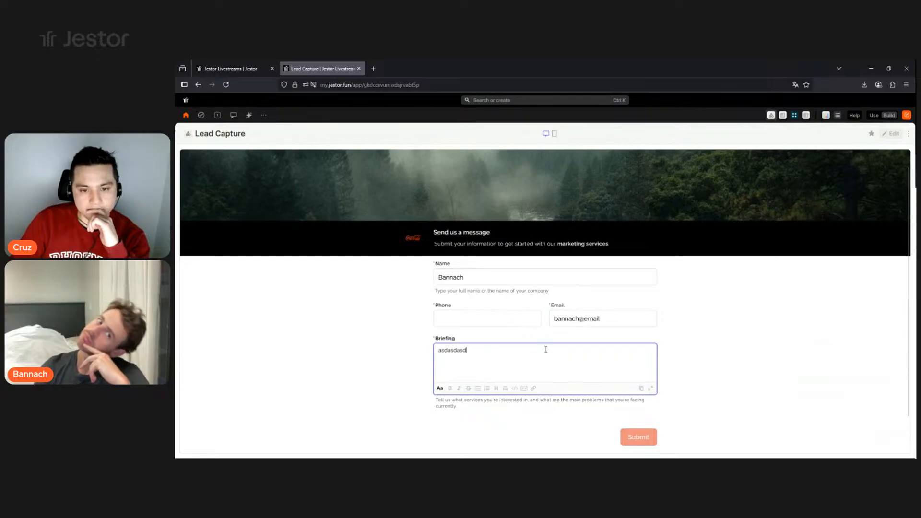
{"action": "left_click", "coordinate": [534, 319]}
{"action": "left_click", "coordinate": [618, 320]}
{"action": "type", "text": "bannach@email"}
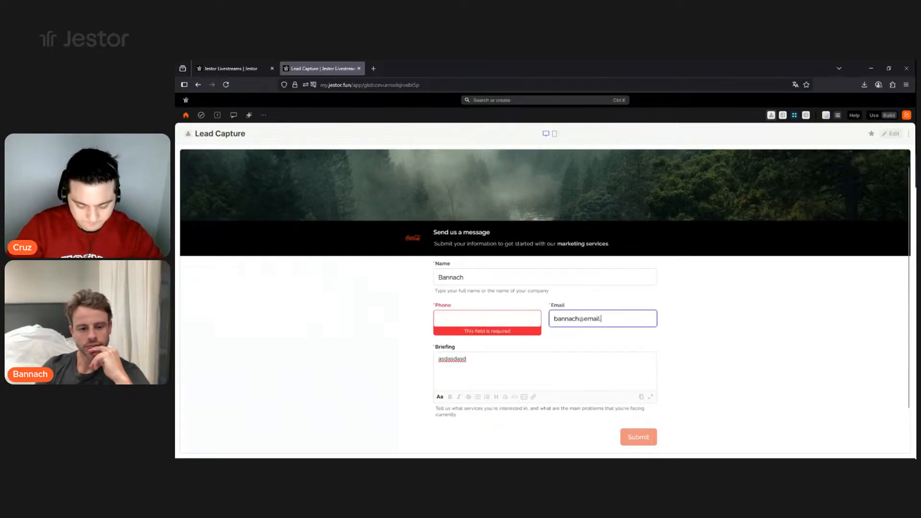
{"action": "type", "text": ".com"}
{"action": "left_click", "coordinate": [730, 343]}
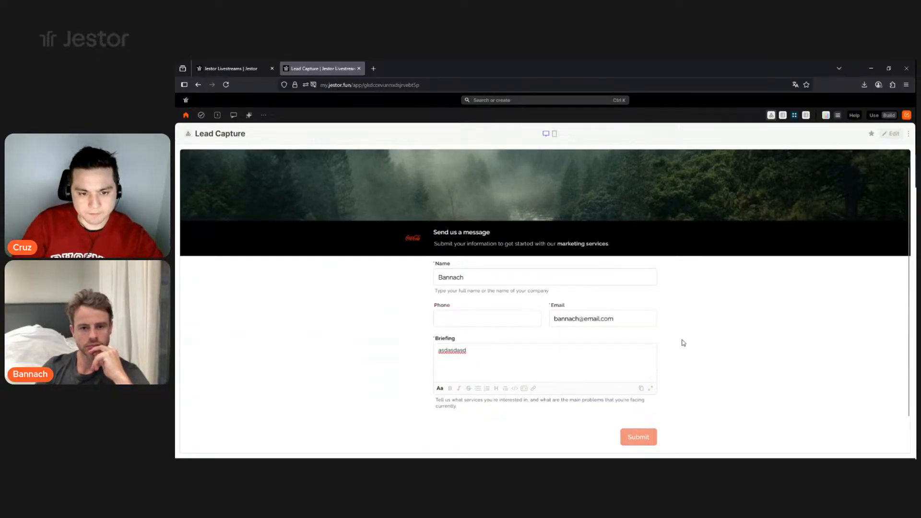
{"action": "left_click", "coordinate": [535, 356]}
{"action": "type", "text": "asdad"}
{"action": "left_click", "coordinate": [789, 346]}
{"action": "left_click", "coordinate": [521, 278]}
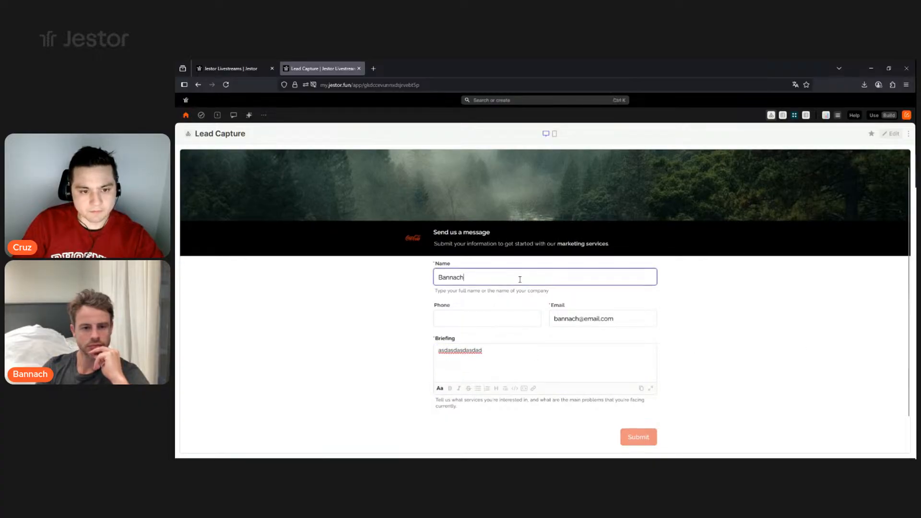
- Submit the test lead, then check the Leads table and reopen a blank Lead Capture form
{"action": "left_click", "coordinate": [642, 438]}
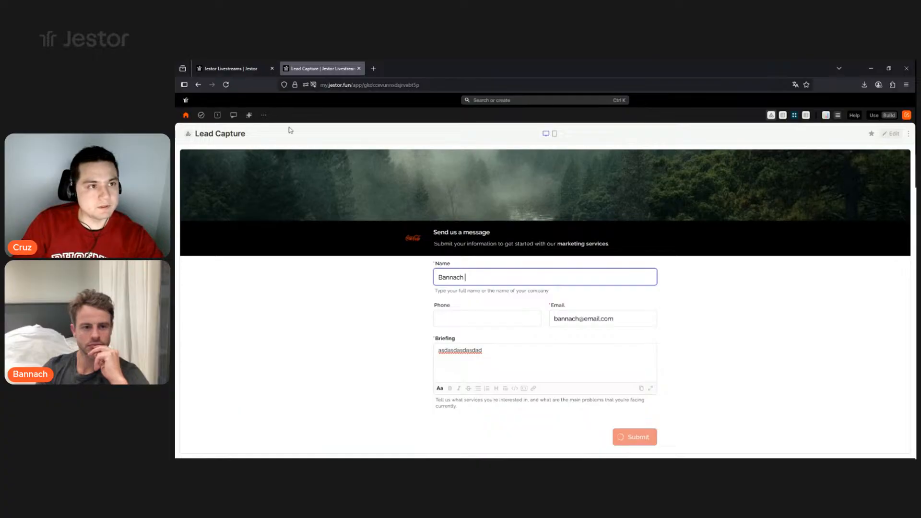
{"action": "left_click", "coordinate": [241, 70]}
{"action": "left_click", "coordinate": [334, 72]}
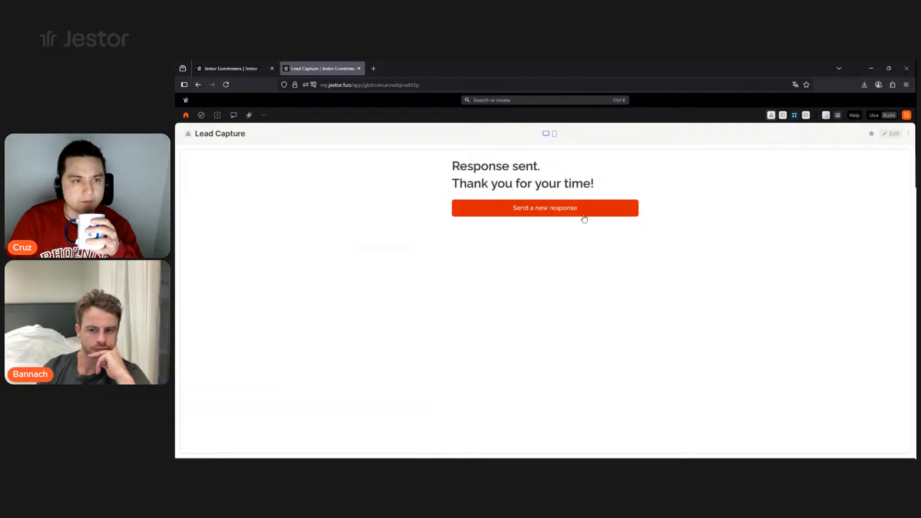
{"action": "left_click", "coordinate": [584, 219]}
{"action": "left_click", "coordinate": [212, 69]}
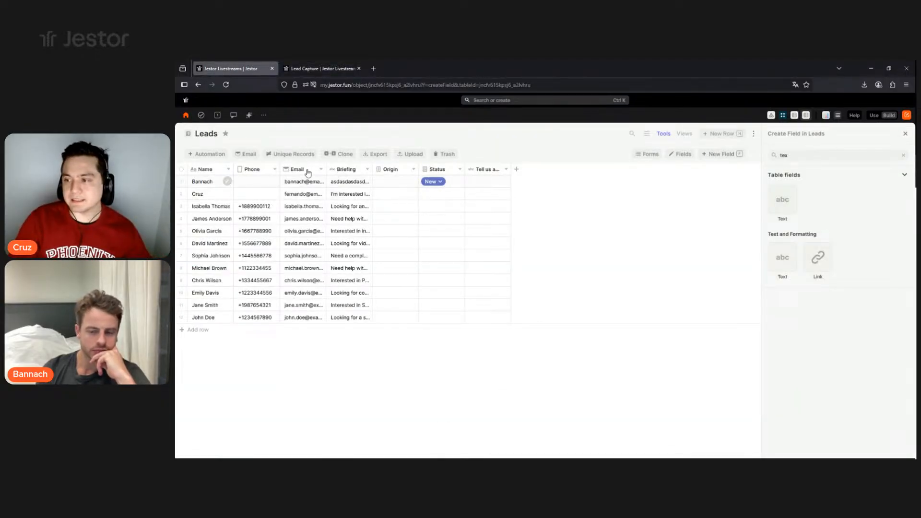
- Go back to the Lead Capture tab to get a fresh, empty form
{"action": "left_click", "coordinate": [316, 67]}
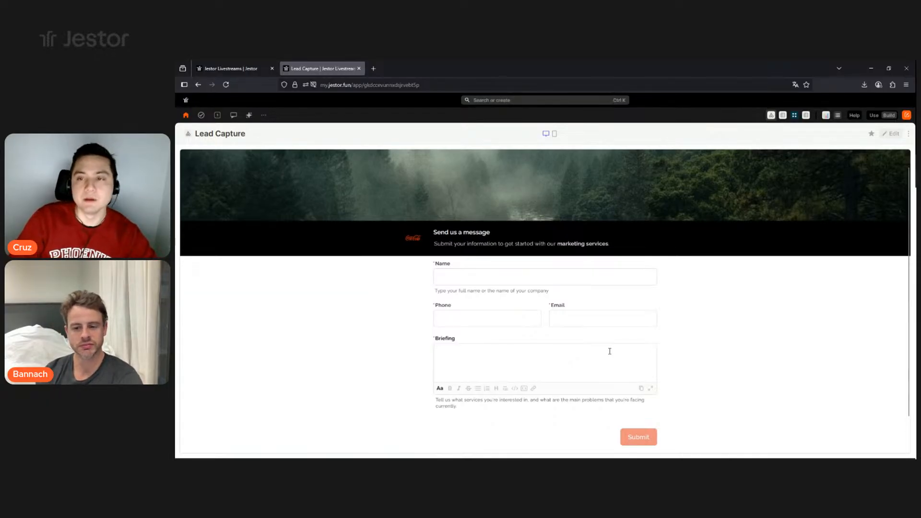
- In edit mode, add the existing 'Tell us about yourself' field to the form and move it above Briefing
{"action": "left_click", "coordinate": [885, 138]}
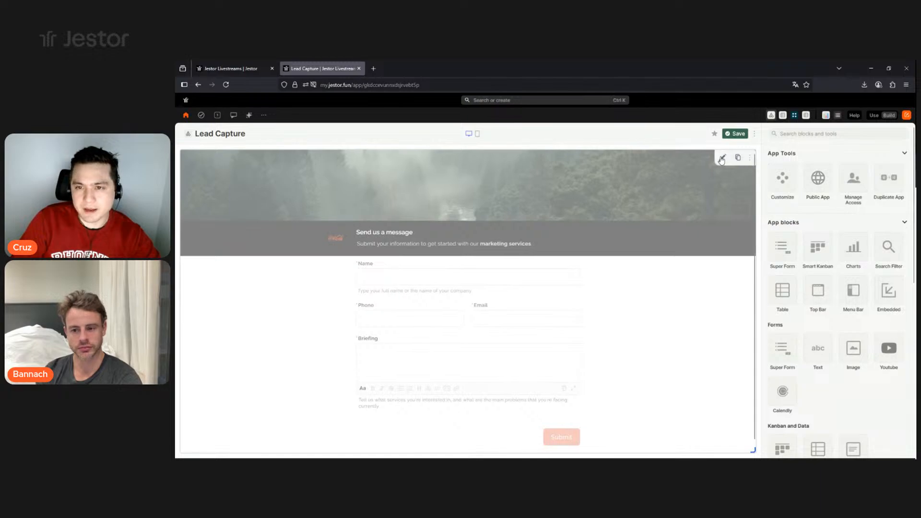
{"action": "left_click", "coordinate": [722, 159]}
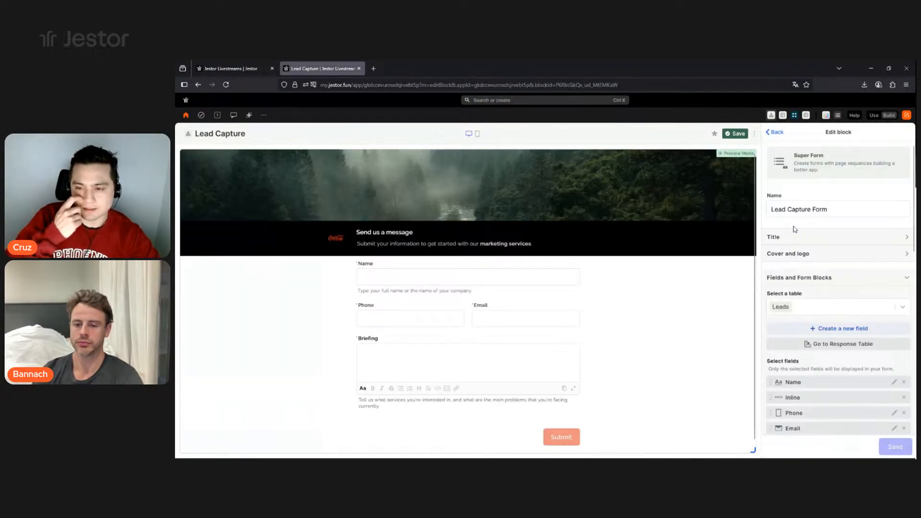
{"action": "scroll", "coordinate": [818, 232], "scroll_direction": "down", "scroll_amount": 6}
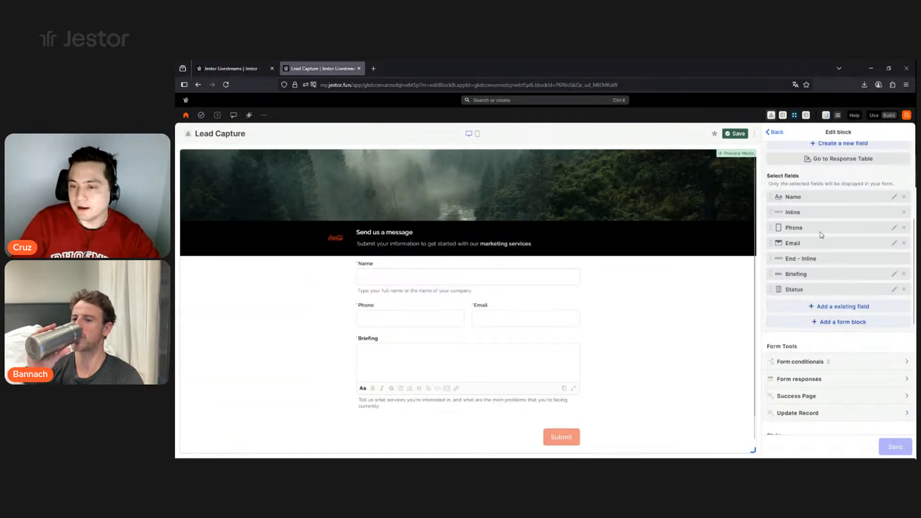
{"action": "scroll", "coordinate": [830, 293], "scroll_direction": "up", "scroll_amount": 2}
{"action": "left_click", "coordinate": [830, 260]}
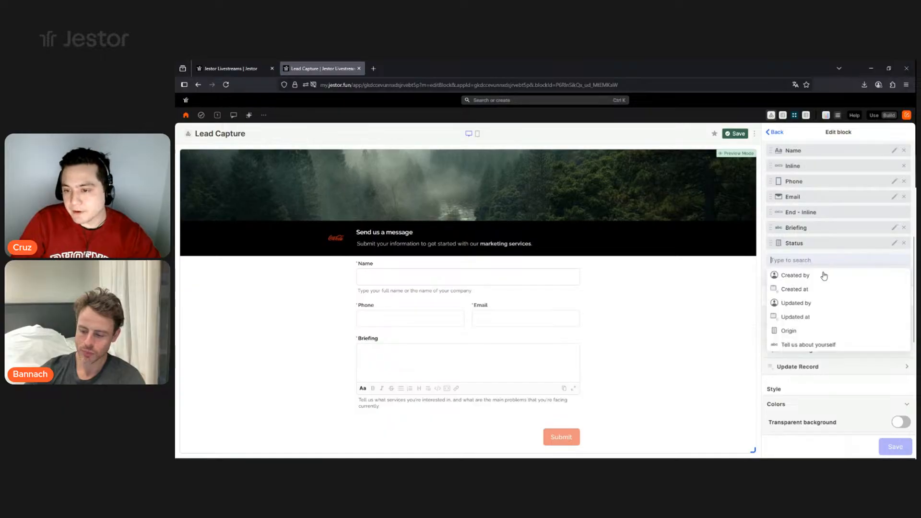
{"action": "left_click", "coordinate": [809, 344]}
{"action": "scroll", "coordinate": [820, 220], "scroll_direction": "down", "scroll_amount": 1}
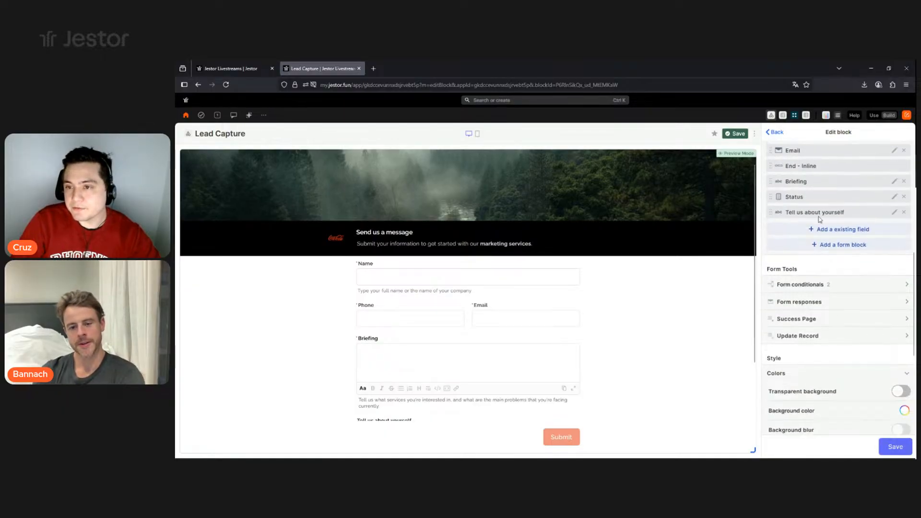
{"action": "left_click_drag", "start_coordinate": [818, 209], "coordinate": [820, 182]}
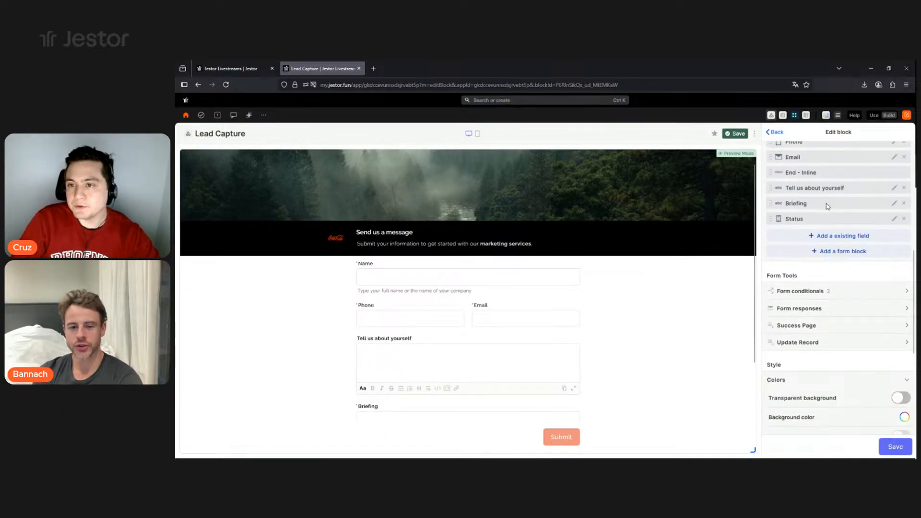
- Begin the field's description with 'Tell us about your compa'
{"action": "left_click", "coordinate": [894, 237]}
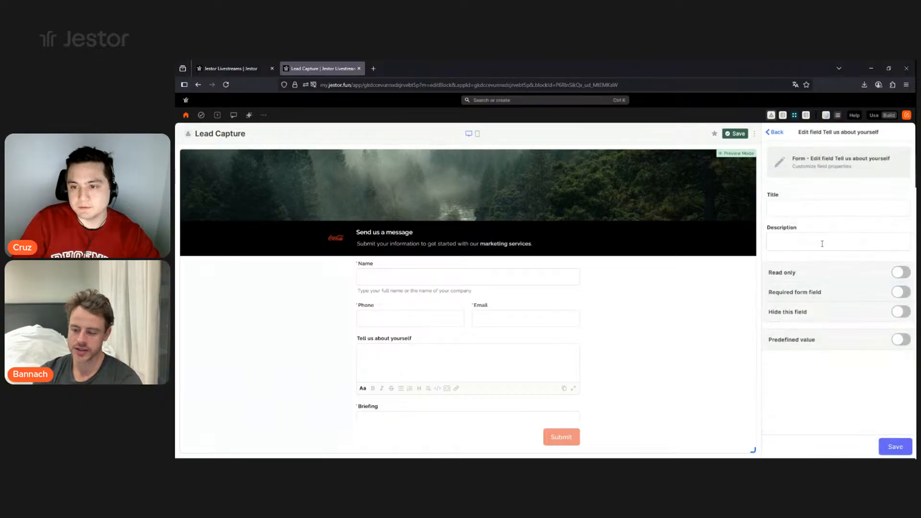
{"action": "left_click", "coordinate": [822, 244]}
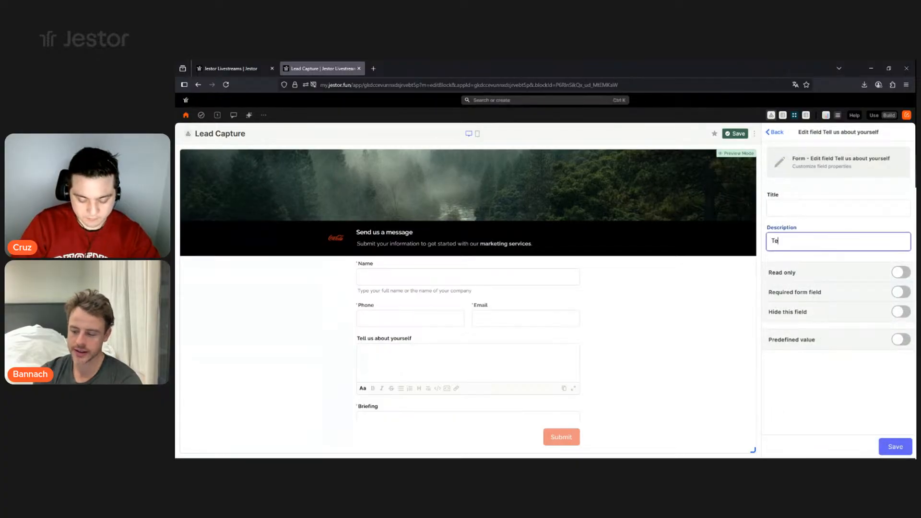
{"action": "type", "text": "Tell us about your compa"}
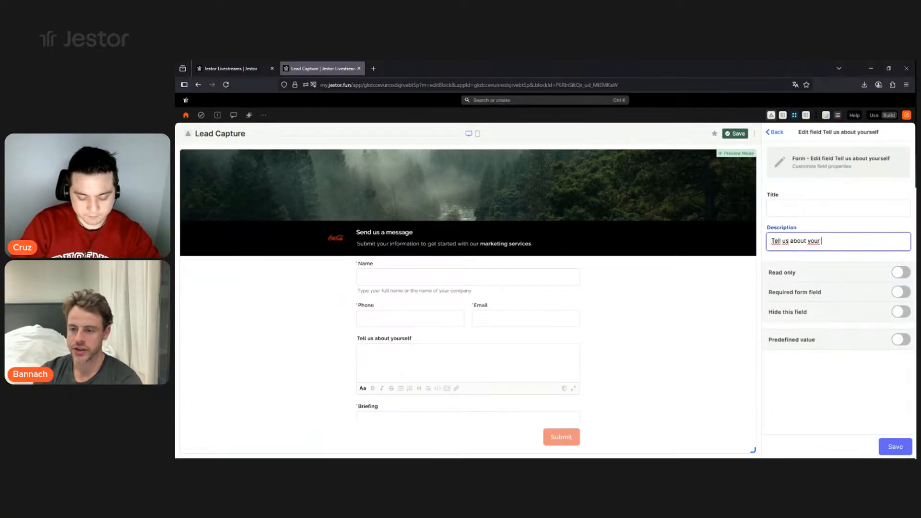
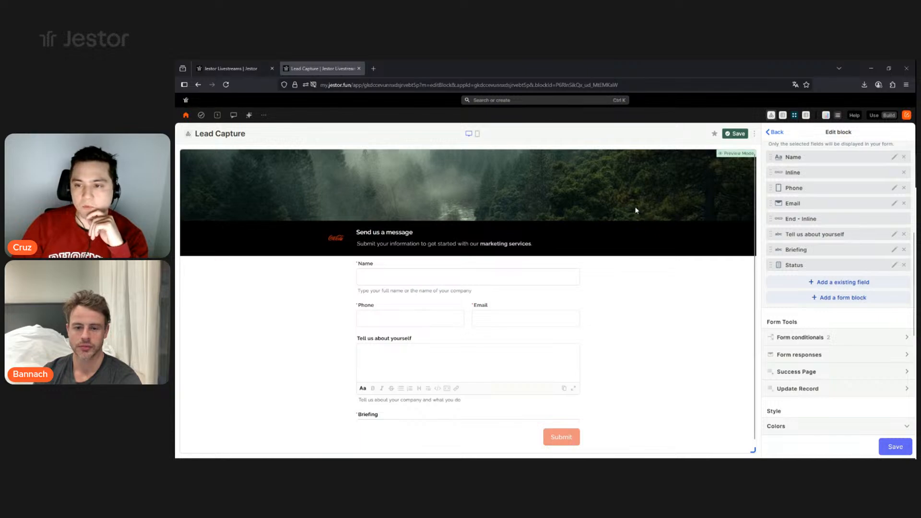
- Add a section titled 'About you' with description 'Tell us more about yourself' and drag it above Name
{"action": "left_click", "coordinate": [832, 298]}
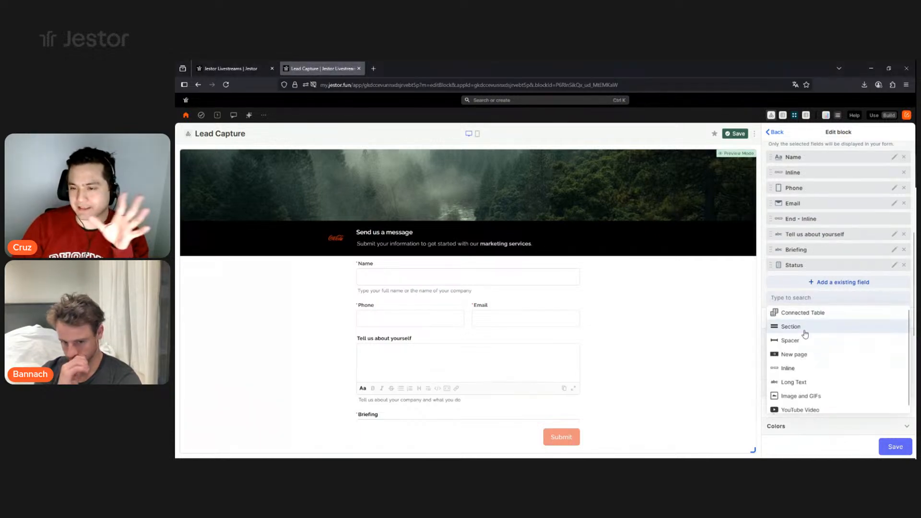
{"action": "left_click", "coordinate": [791, 326]}
{"action": "left_click", "coordinate": [809, 263]}
{"action": "double_click", "coordinate": [783, 209]}
{"action": "triple_click", "coordinate": [787, 203]}
{"action": "type", "text": "About you"}
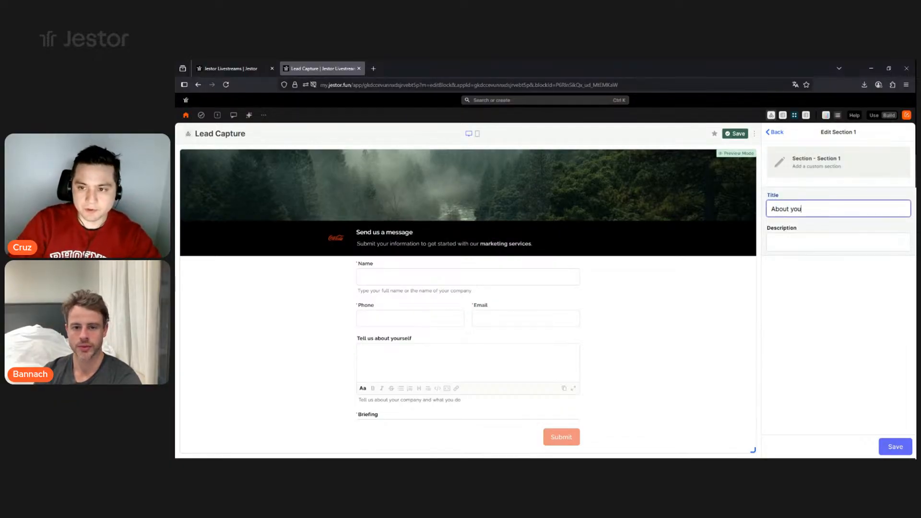
{"action": "left_click", "coordinate": [817, 239]}
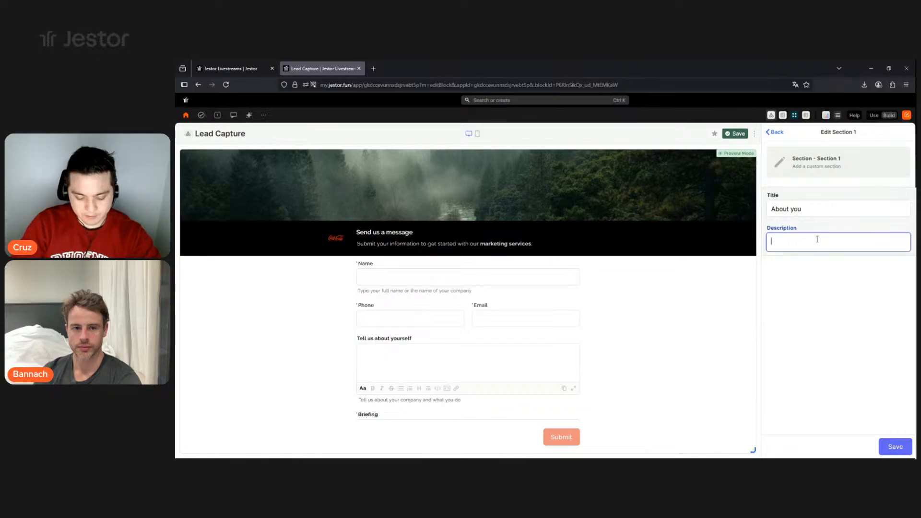
{"action": "type", "text": "Tell us more about yourself"}
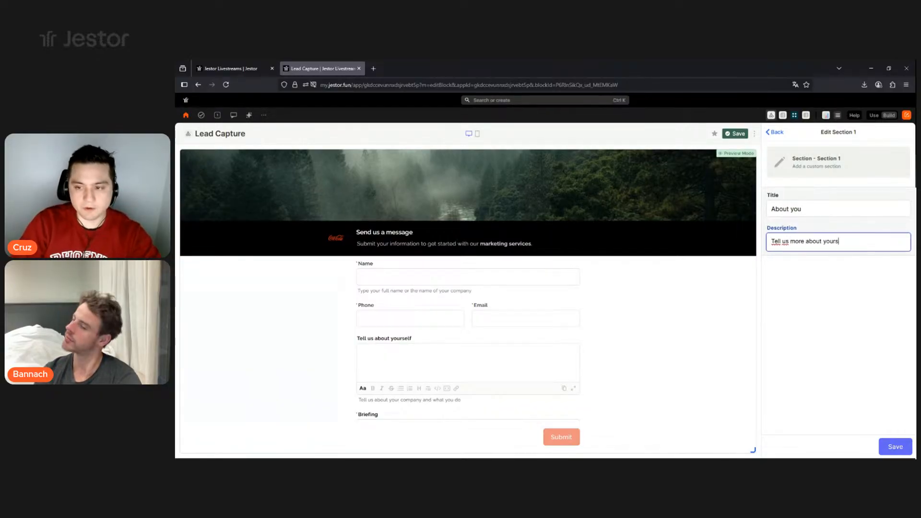
{"action": "left_click", "coordinate": [893, 445]}
{"action": "scroll", "coordinate": [824, 266], "scroll_direction": "down", "scroll_amount": 2}
{"action": "left_click_drag", "start_coordinate": [824, 266], "coordinate": [826, 206]}
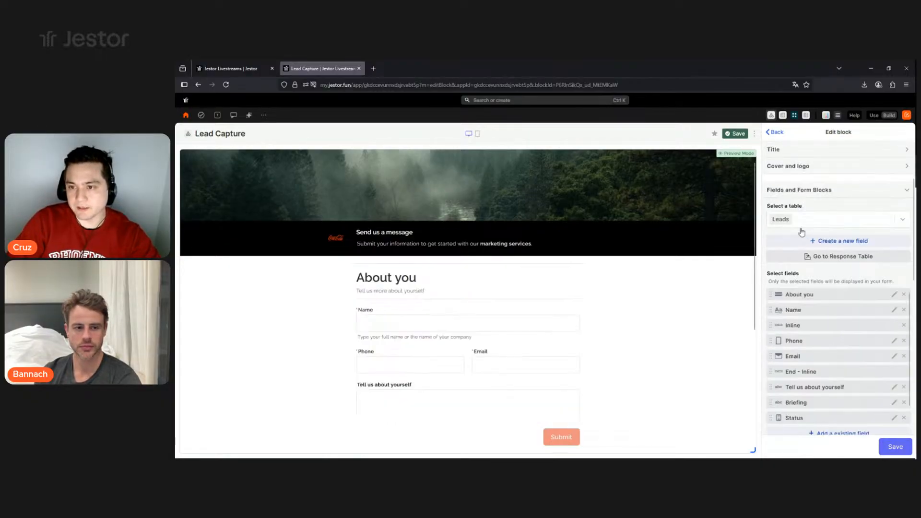
- End the About you section before Briefing and make 'Tell us about yourself' a required field
{"action": "scroll", "coordinate": [837, 307], "scroll_direction": "down", "scroll_amount": 1}
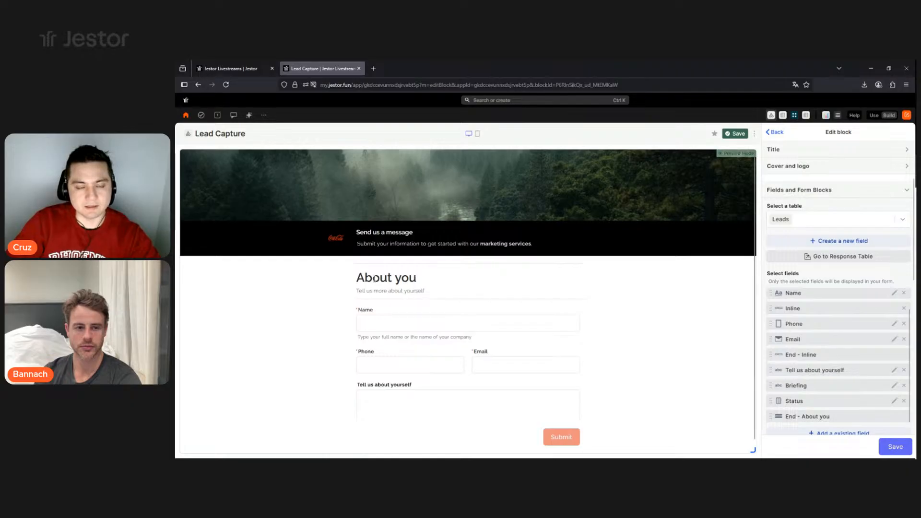
{"action": "scroll", "coordinate": [843, 350], "scroll_direction": "down", "scroll_amount": 2}
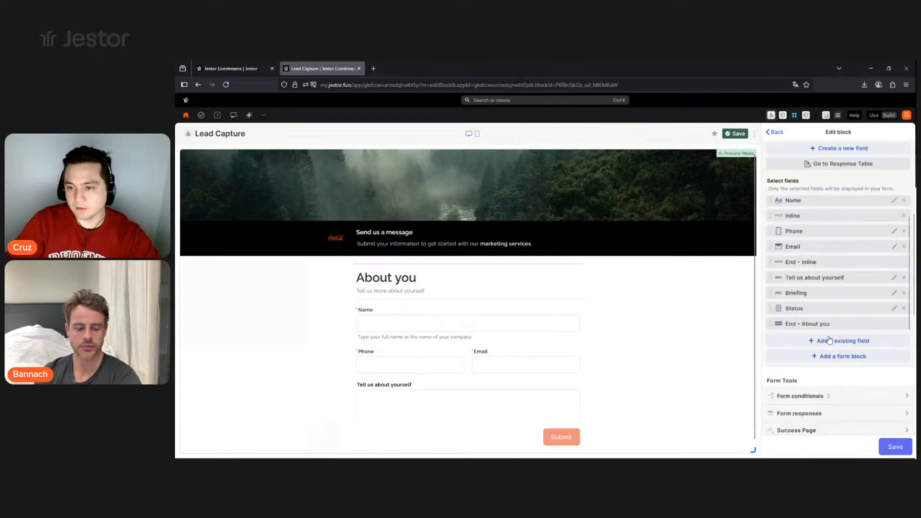
{"action": "left_click_drag", "start_coordinate": [828, 327], "coordinate": [829, 294]}
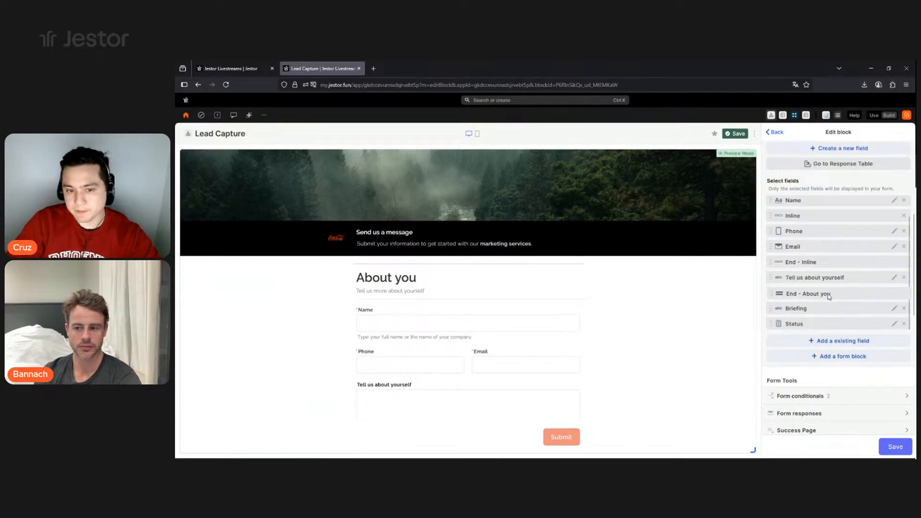
{"action": "scroll", "coordinate": [431, 336], "scroll_direction": "down", "scroll_amount": 1}
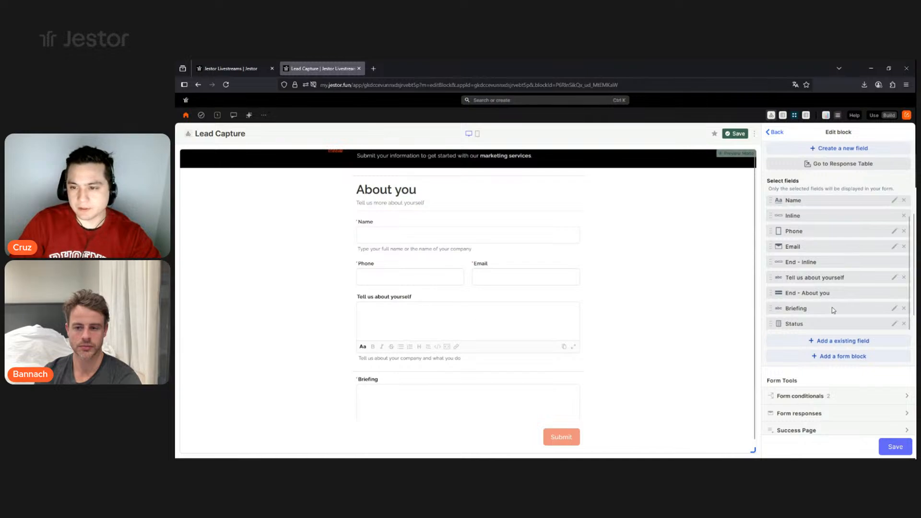
{"action": "left_click", "coordinate": [894, 277]}
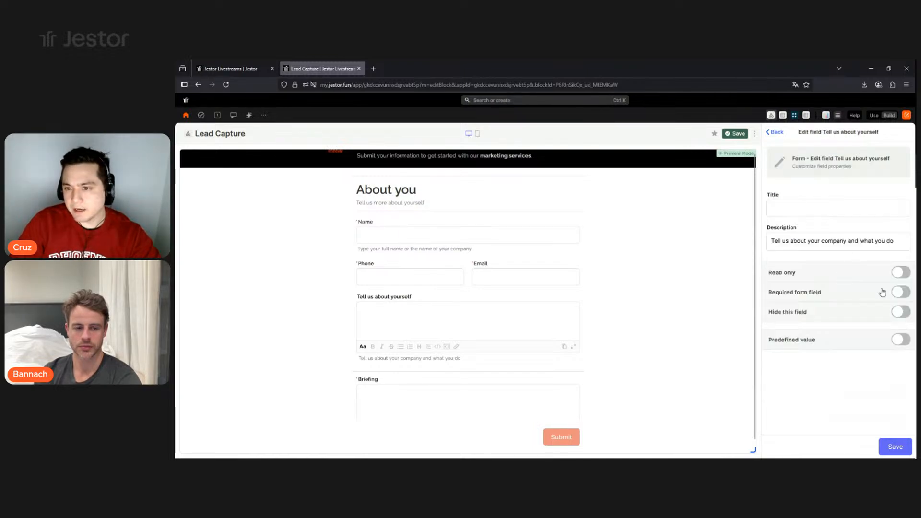
{"action": "left_click", "coordinate": [898, 292]}
{"action": "left_click", "coordinate": [885, 444]}
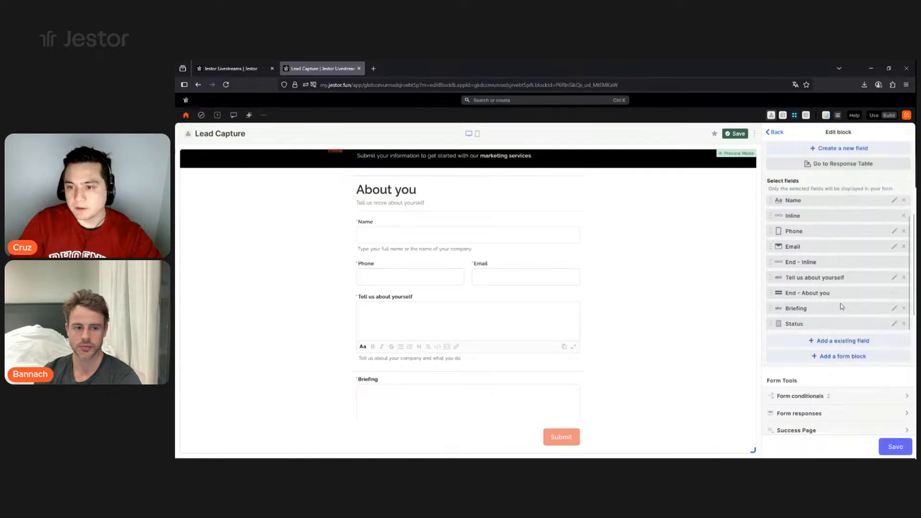
- Insert a new page break above Briefing and save the form changes
{"action": "scroll", "coordinate": [817, 294], "scroll_direction": "down", "scroll_amount": 1}
{"action": "left_click", "coordinate": [837, 310]}
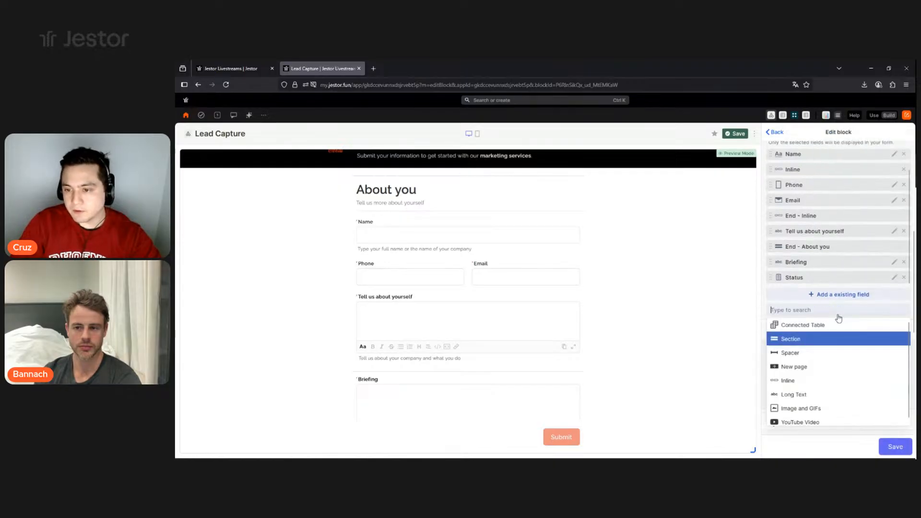
{"action": "left_click", "coordinate": [796, 371]}
{"action": "left_click_drag", "start_coordinate": [814, 276], "coordinate": [801, 247]}
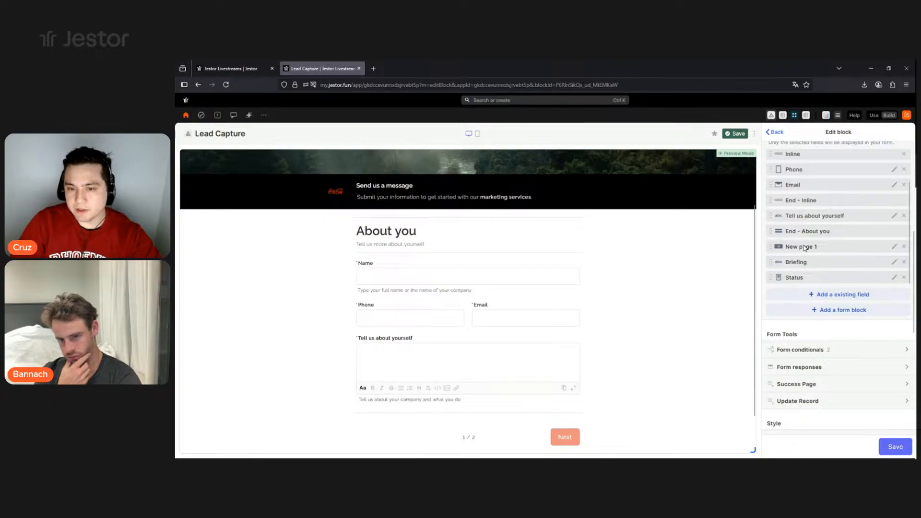
{"action": "scroll", "coordinate": [365, 345], "scroll_direction": "down", "scroll_amount": 1}
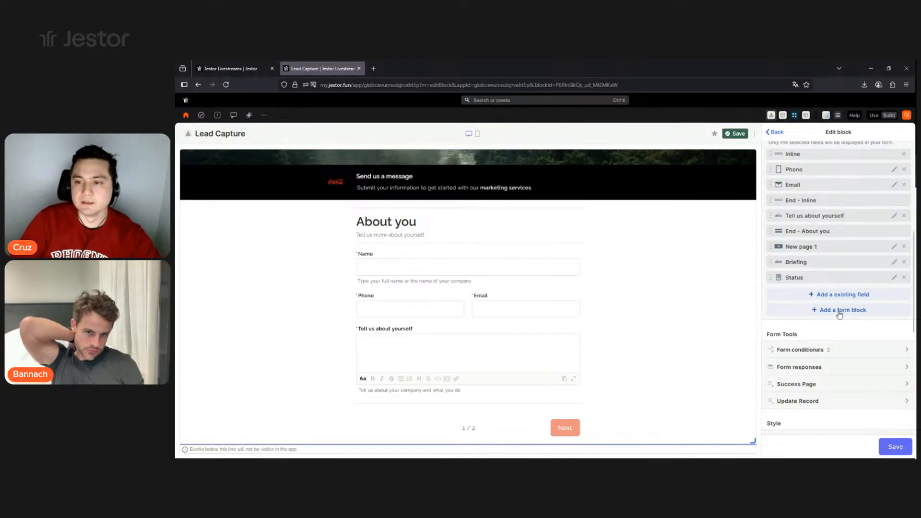
{"action": "left_click", "coordinate": [894, 446]}
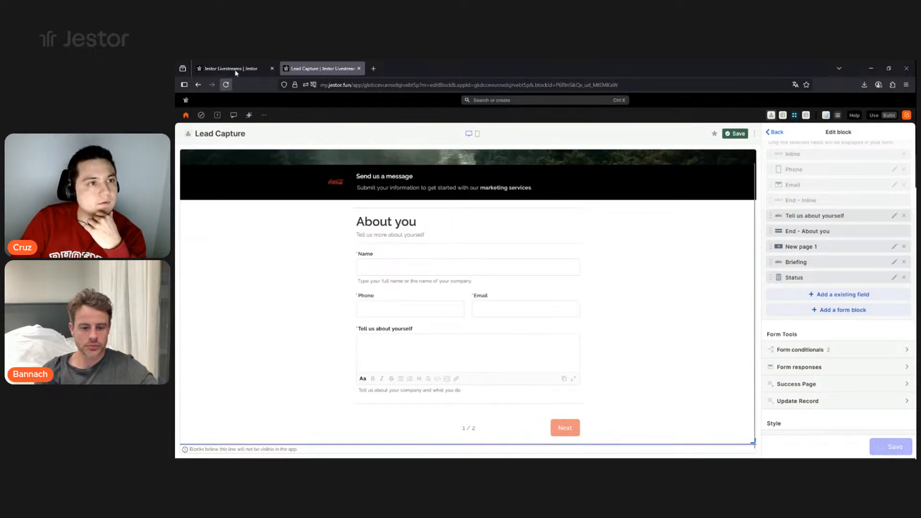
- Glance at the Leads table, then return to the form and try the Name field
{"action": "left_click", "coordinate": [237, 71]}
{"action": "left_click", "coordinate": [319, 68]}
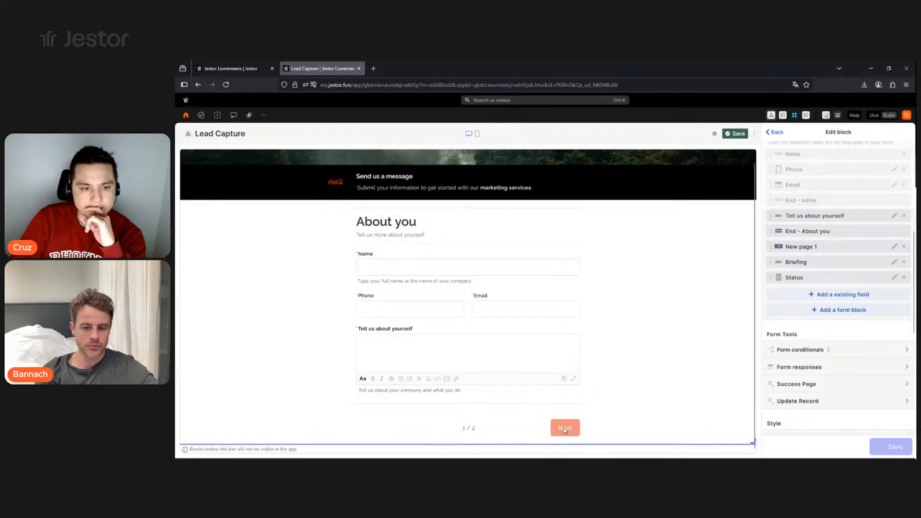
{"action": "left_click", "coordinate": [379, 267]}
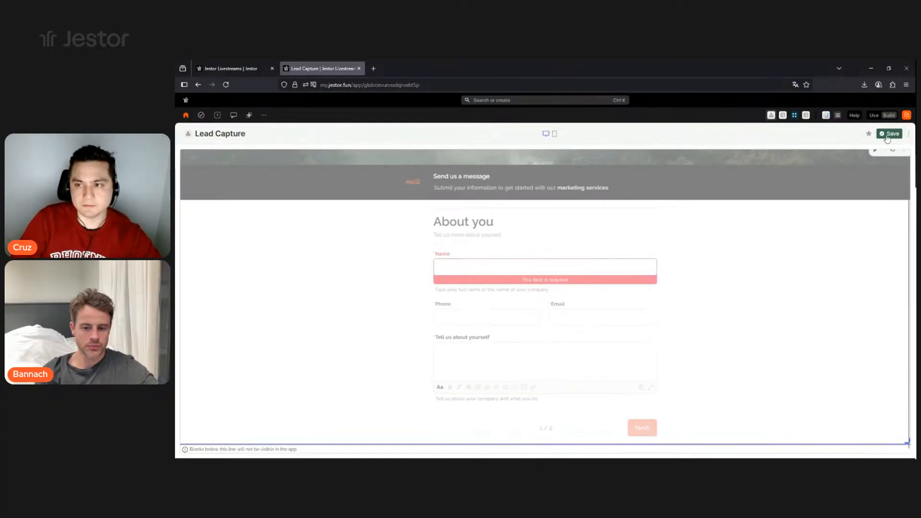
- Leave edit mode and fill page 1 with a test name, email and description, then advance
{"action": "left_click", "coordinate": [882, 138]}
{"action": "left_click", "coordinate": [504, 278]}
{"action": "type", "text": "Cruz"}
{"action": "left_click", "coordinate": [587, 317]}
{"action": "type", "text": "cruz@email.com"}
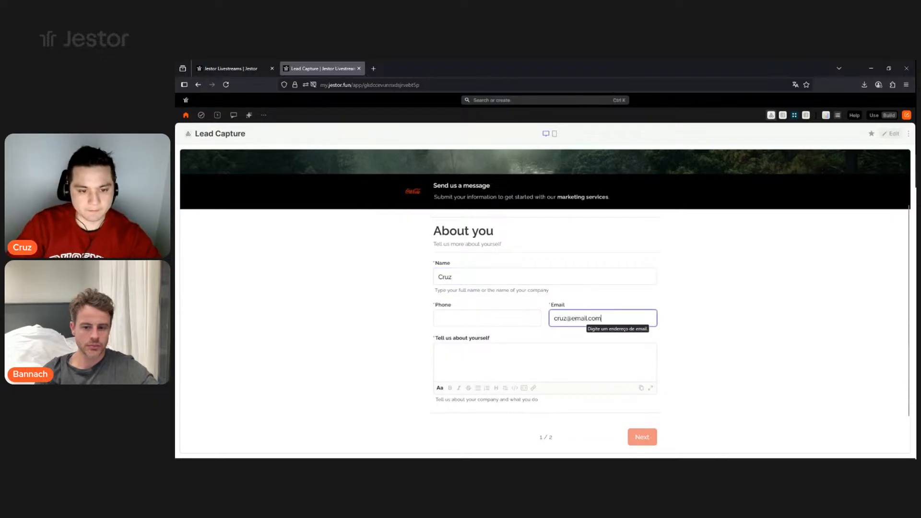
{"action": "left_click", "coordinate": [564, 357]}
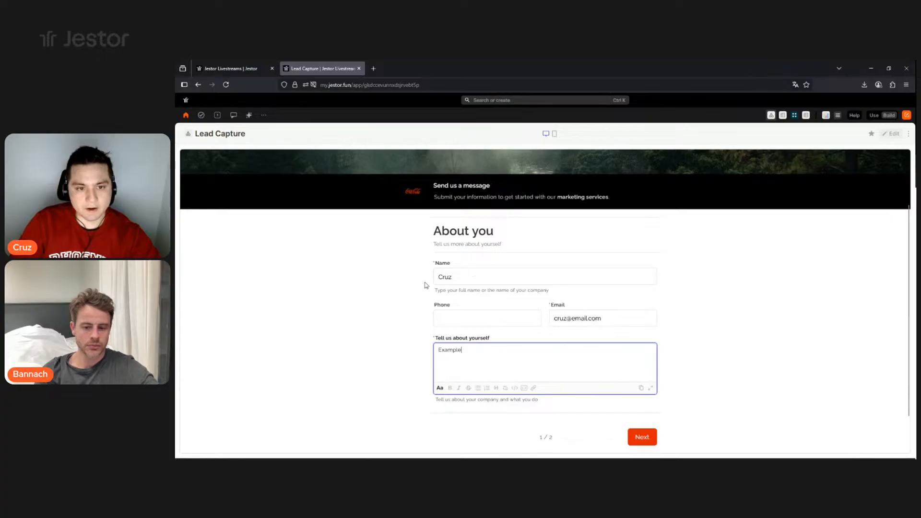
{"action": "left_click", "coordinate": [649, 441]}
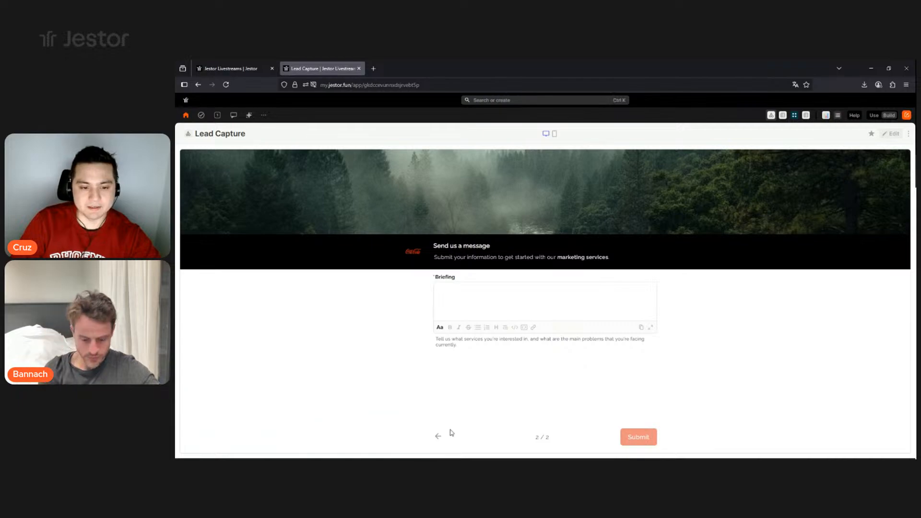
- Enter 'asdafasfafa' as the Briefing, submit, and start a new blank response
{"action": "left_click", "coordinate": [510, 298]}
{"action": "type", "text": "asdafasfafa"}
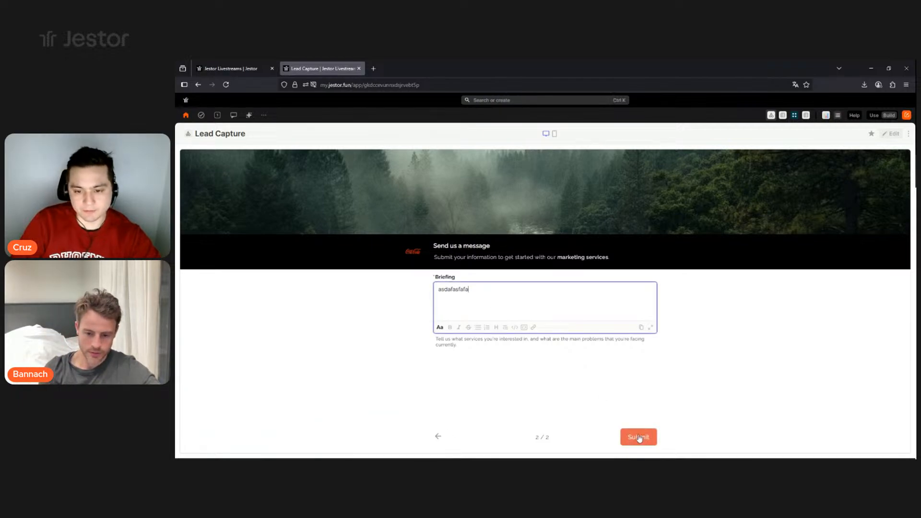
{"action": "left_click", "coordinate": [638, 438]}
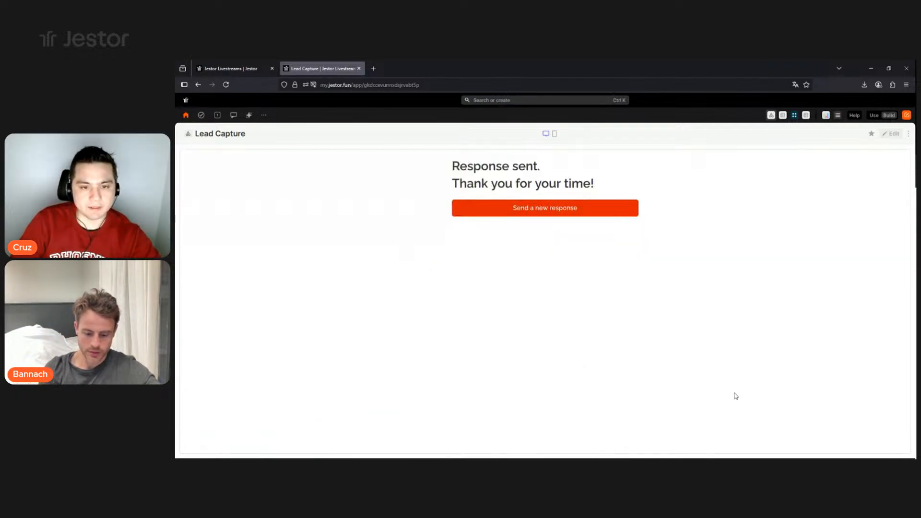
{"action": "left_click", "coordinate": [567, 211]}
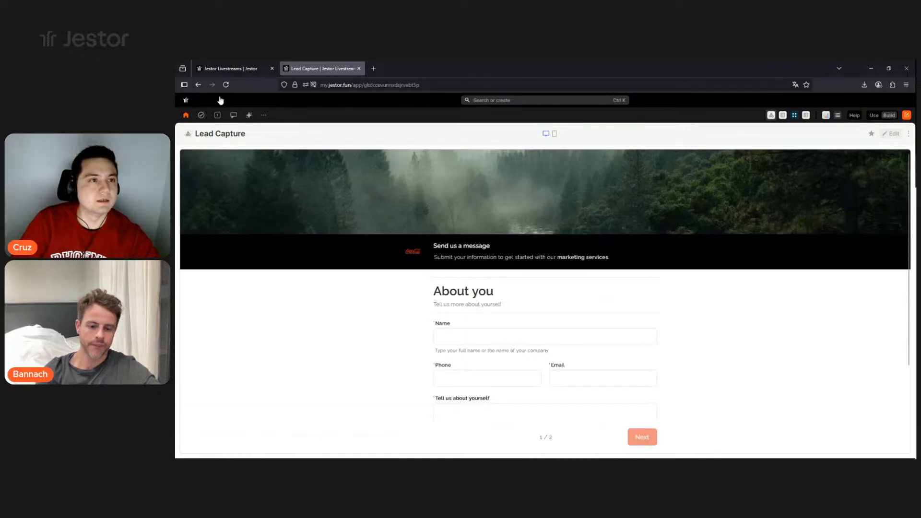
- Check the Leads table for the test lead, then put the Lead Capture page back into edit mode
{"action": "left_click", "coordinate": [230, 68]}
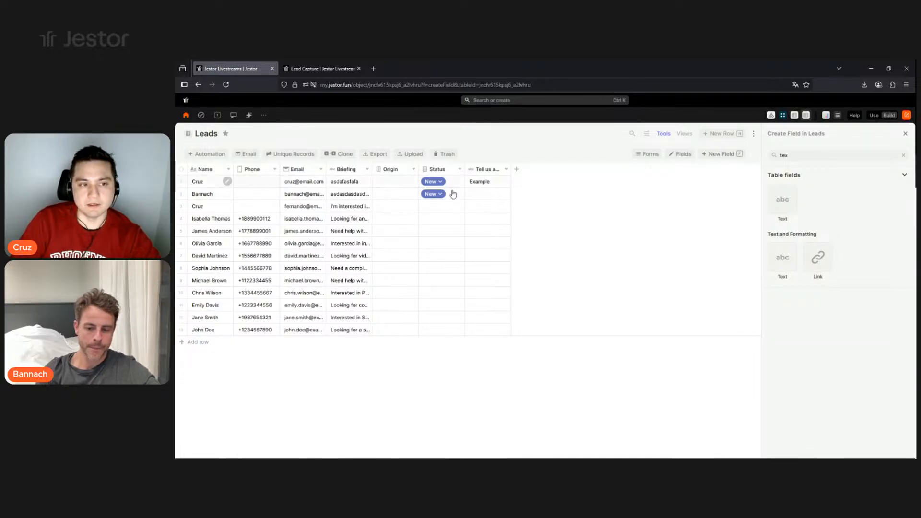
{"action": "left_click", "coordinate": [319, 67]}
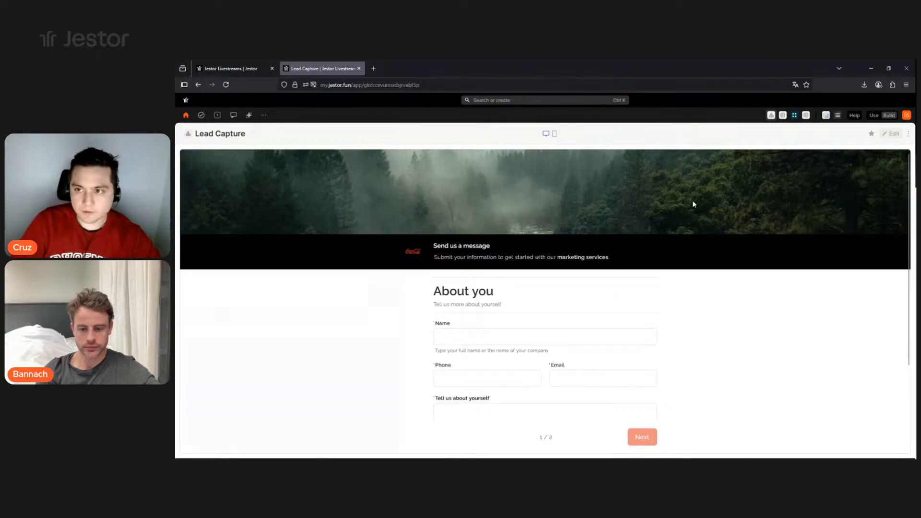
{"action": "left_click", "coordinate": [894, 133]}
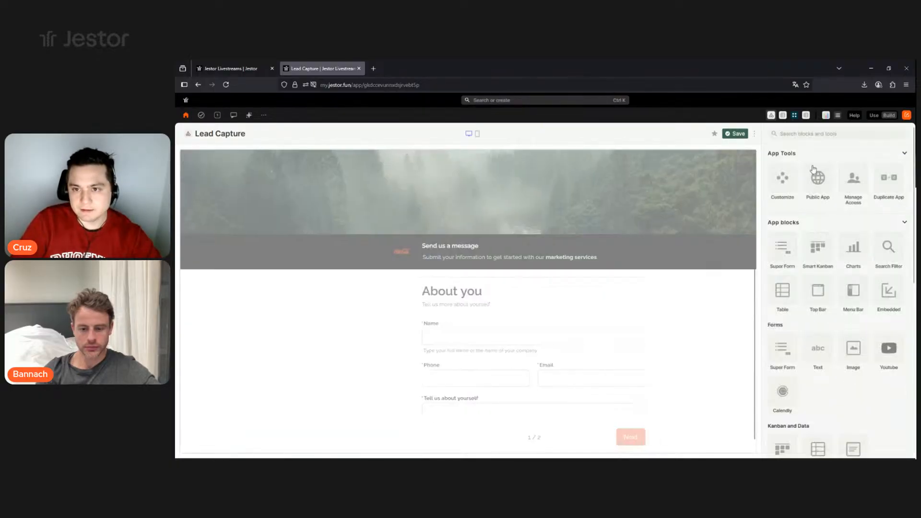
- In the form block's Success Page settings, type the success message 'Thanks for your interest in…'
{"action": "left_click", "coordinate": [724, 158]}
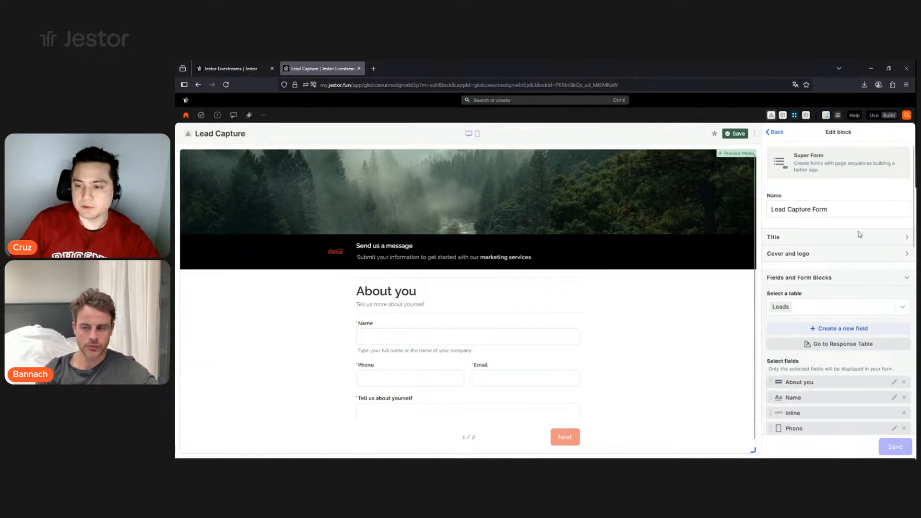
{"action": "scroll", "coordinate": [852, 229], "scroll_direction": "down", "scroll_amount": 2}
{"action": "scroll", "coordinate": [851, 230], "scroll_direction": "down", "scroll_amount": 6}
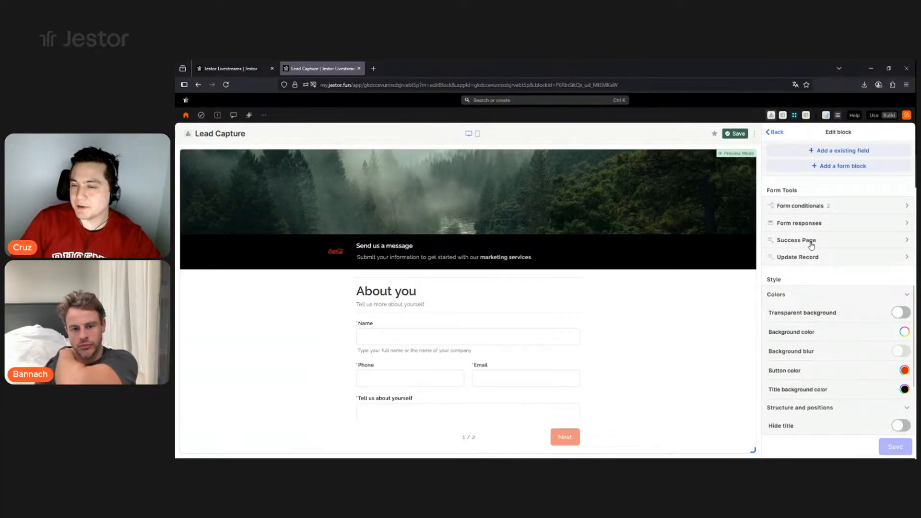
{"action": "left_click", "coordinate": [810, 245]}
{"action": "scroll", "coordinate": [798, 274], "scroll_direction": "down", "scroll_amount": 3}
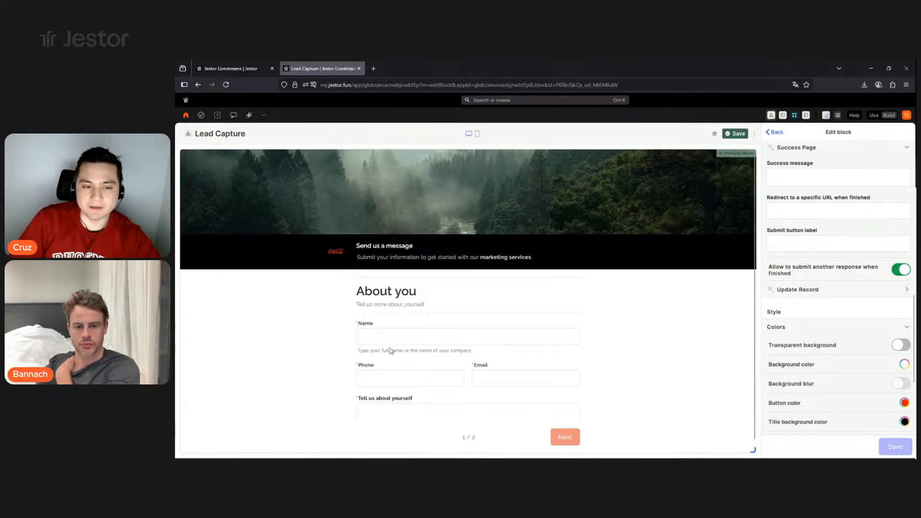
{"action": "left_click", "coordinate": [802, 179]}
{"action": "type", "text": "Thanks "}
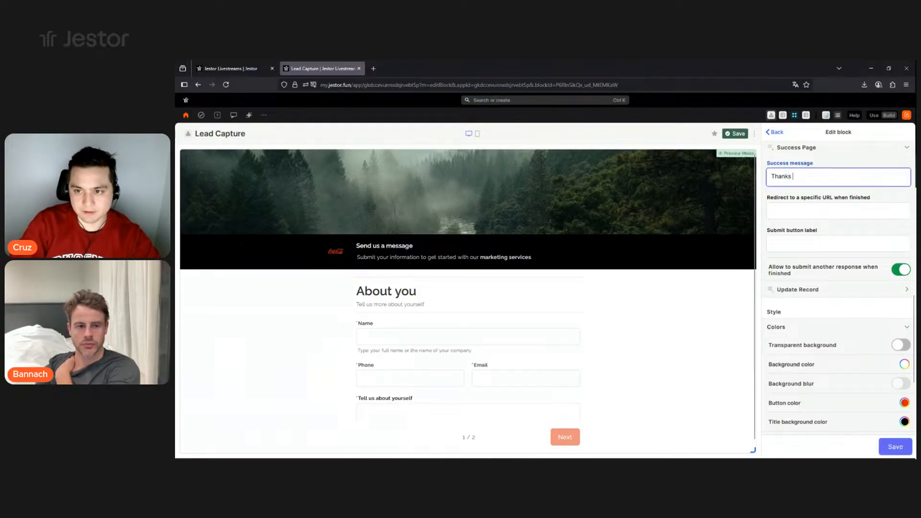
{"action": "type", "text": "for your in"}
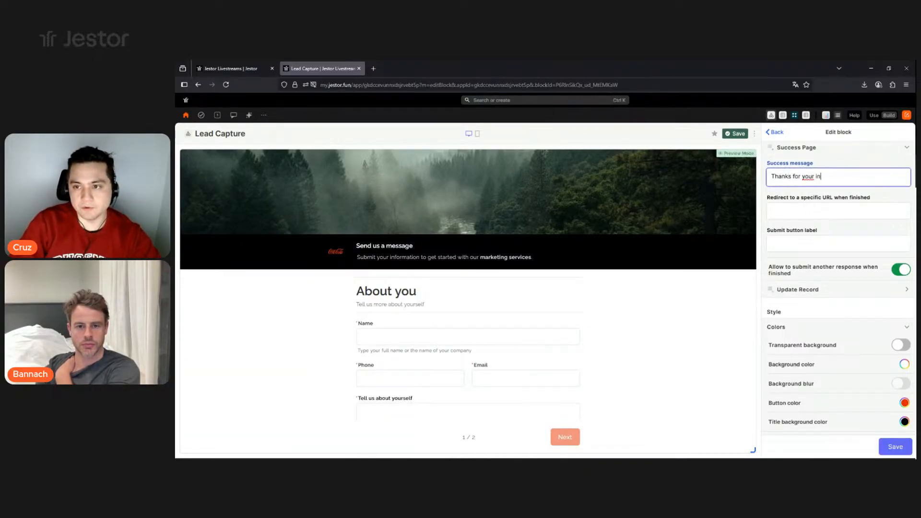
{"action": "type", "text": "terest in our services!"}
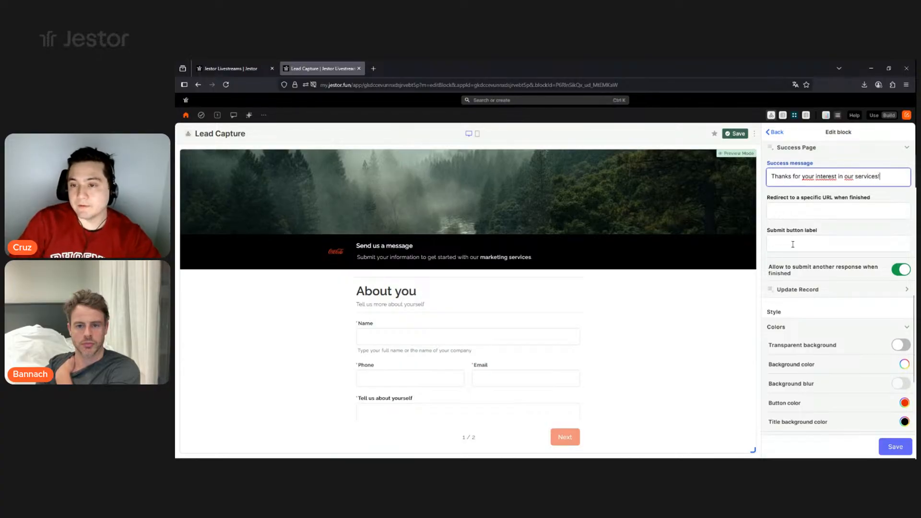
- Label the submit button 'Get in Touch!' and review the success message text
{"action": "left_click", "coordinate": [784, 241]}
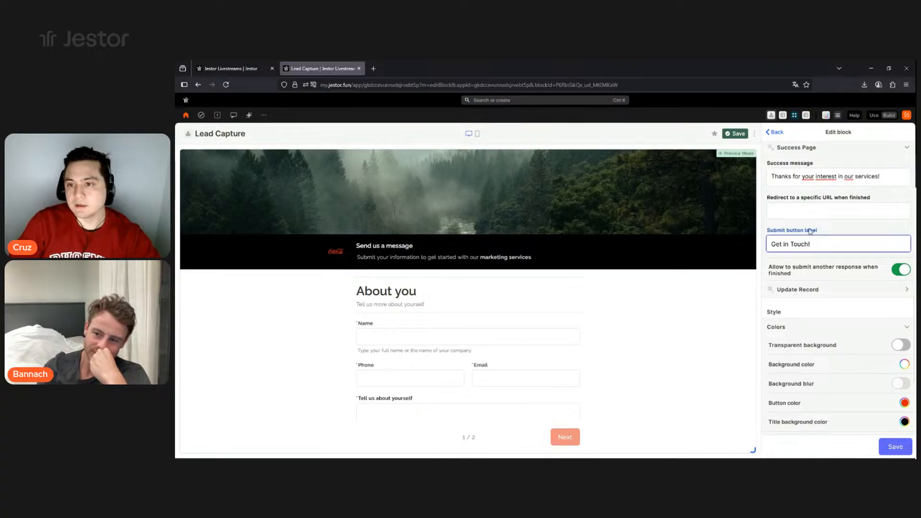
{"action": "left_click", "coordinate": [807, 211]}
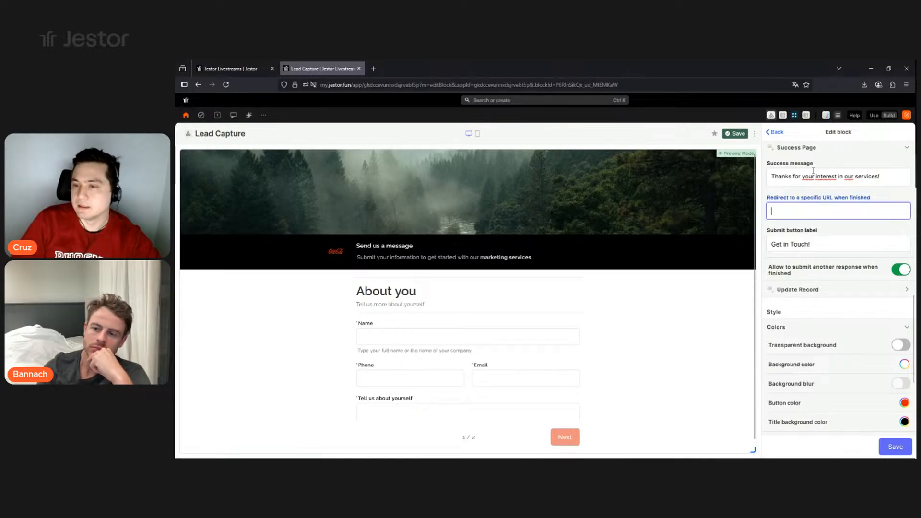
{"action": "triple_click", "coordinate": [791, 177]}
{"action": "double_click", "coordinate": [789, 176]}
{"action": "triple_click", "coordinate": [826, 177]}
{"action": "double_click", "coordinate": [802, 247]}
{"action": "triple_click", "coordinate": [818, 242]}
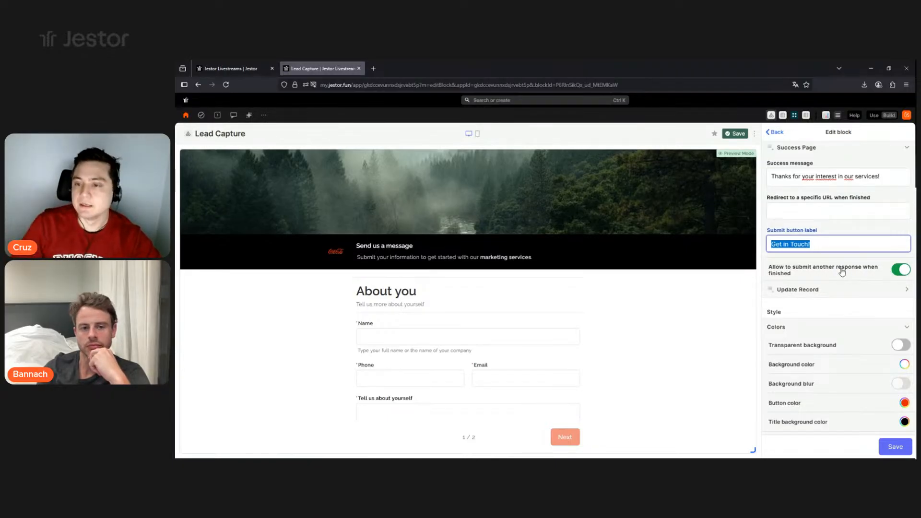
- Switch off Enable response copies under Form responses and save the Edit block panel
{"action": "scroll", "coordinate": [843, 368], "scroll_direction": "up", "scroll_amount": 1}
{"action": "scroll", "coordinate": [843, 368], "scroll_direction": "up", "scroll_amount": 4}
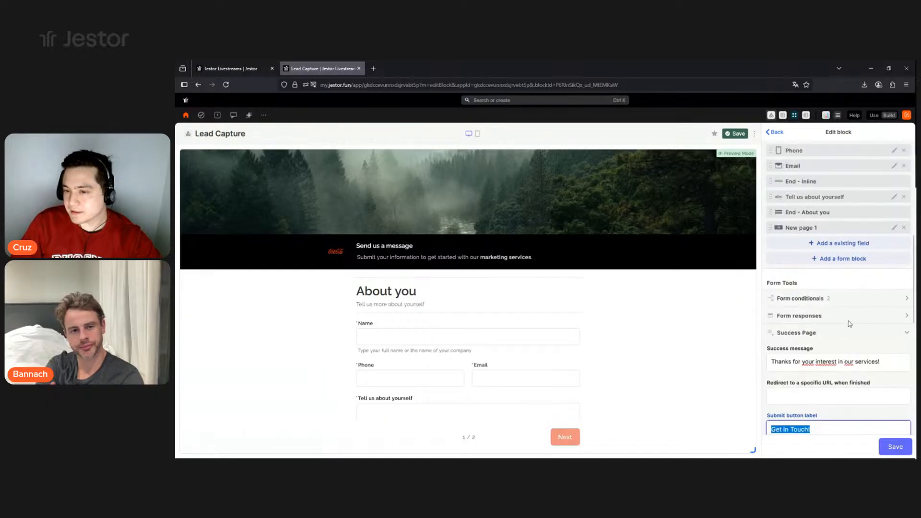
{"action": "left_click", "coordinate": [893, 321]}
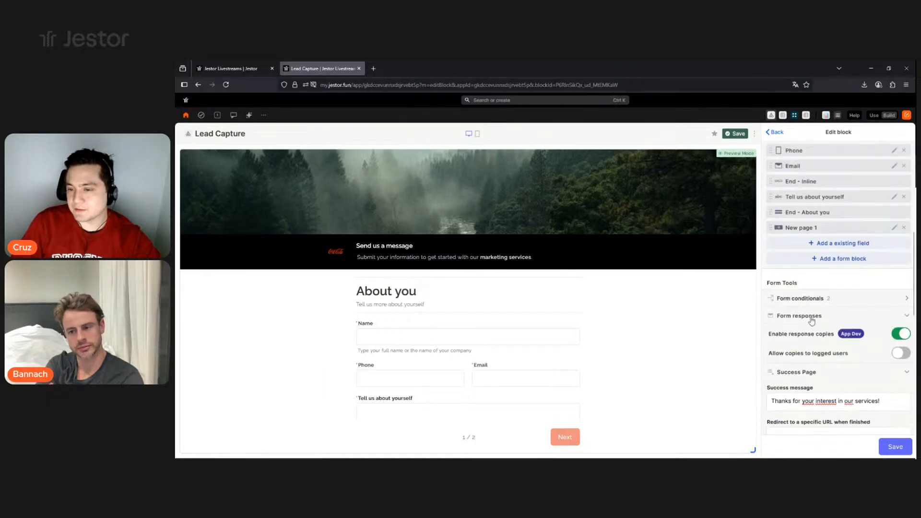
{"action": "scroll", "coordinate": [802, 339], "scroll_direction": "down", "scroll_amount": 1}
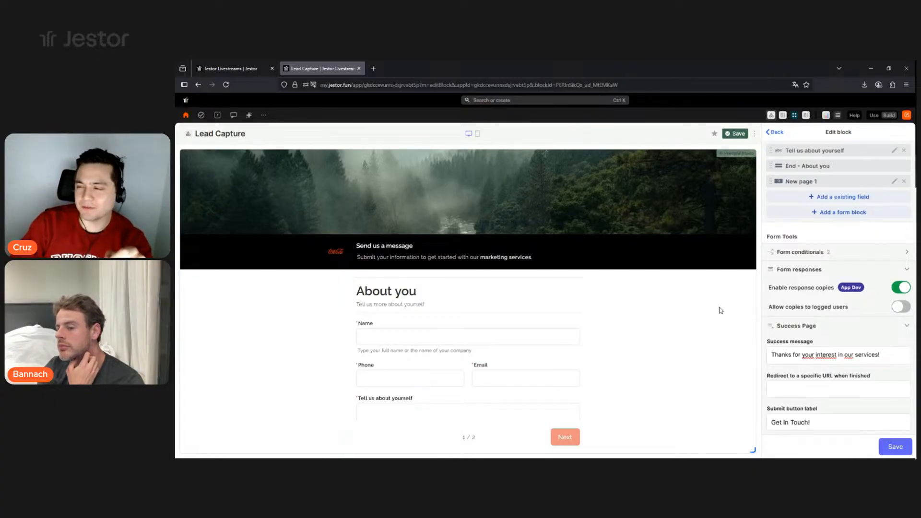
{"action": "left_click", "coordinate": [898, 292]}
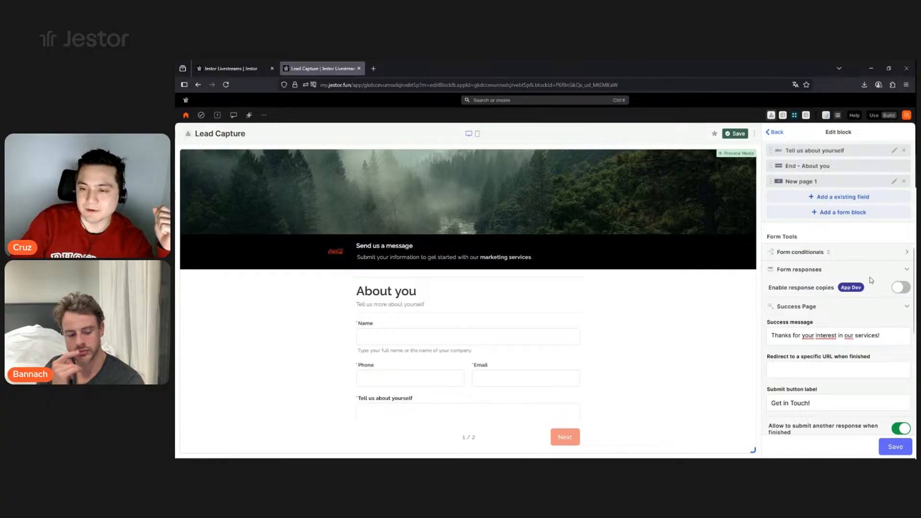
{"action": "scroll", "coordinate": [866, 294], "scroll_direction": "down", "scroll_amount": 6}
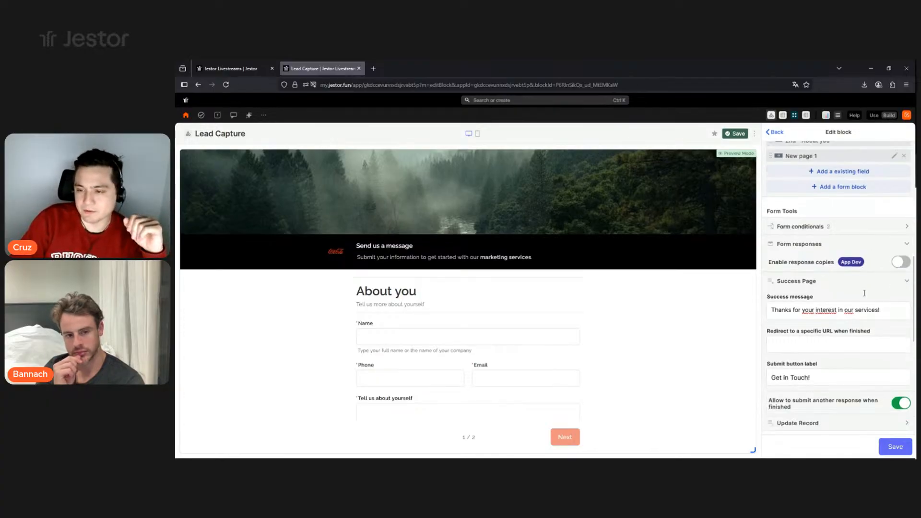
{"action": "left_click", "coordinate": [897, 447]}
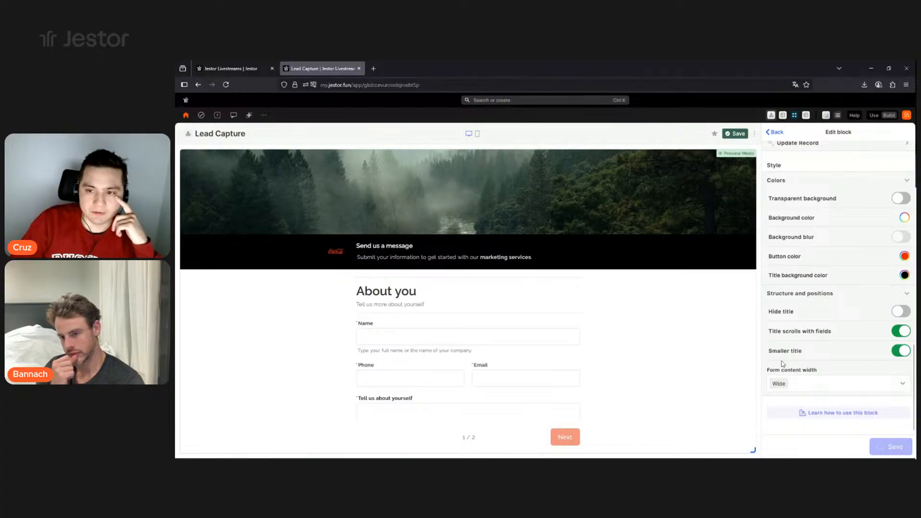
- Leave the builder and fill page 1 with a test name, email and 'asd' description
{"action": "left_click", "coordinate": [737, 135]}
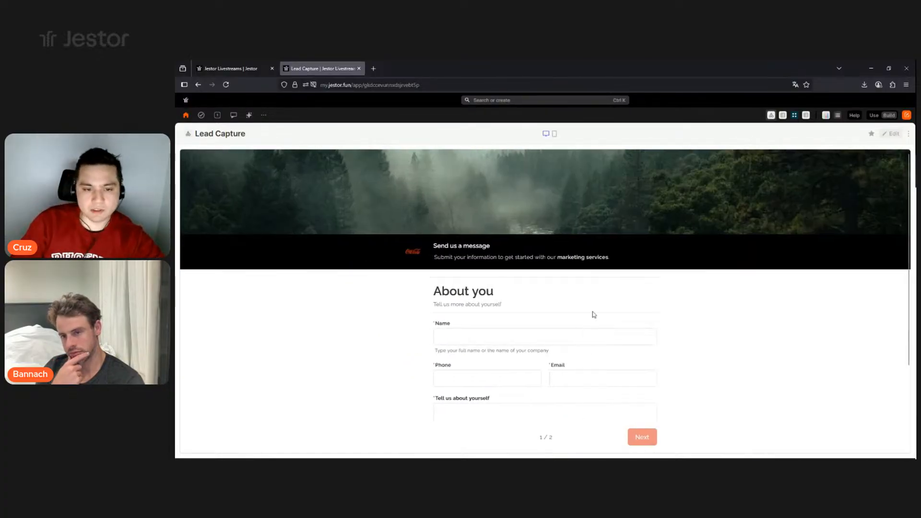
{"action": "left_click", "coordinate": [512, 293]}
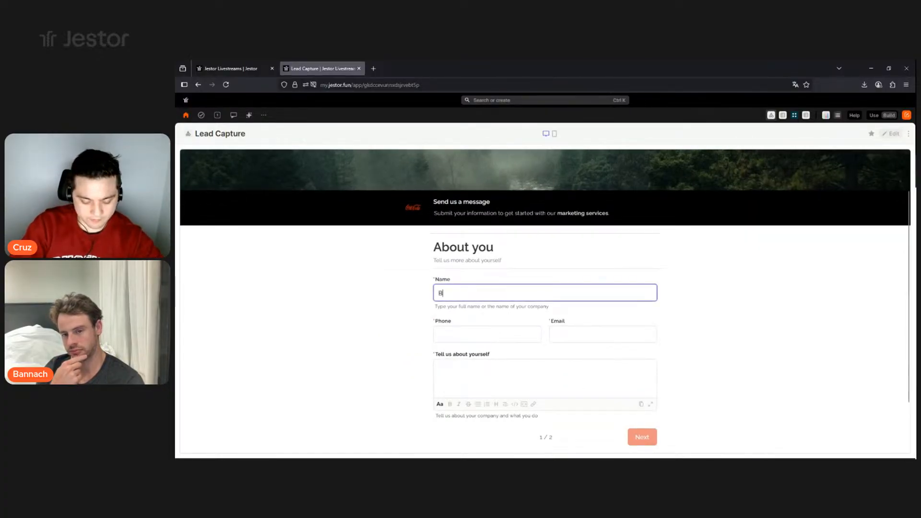
{"action": "left_click", "coordinate": [509, 334]}
{"action": "key", "text": "Tab"}
{"action": "type", "text": "bannach@"}
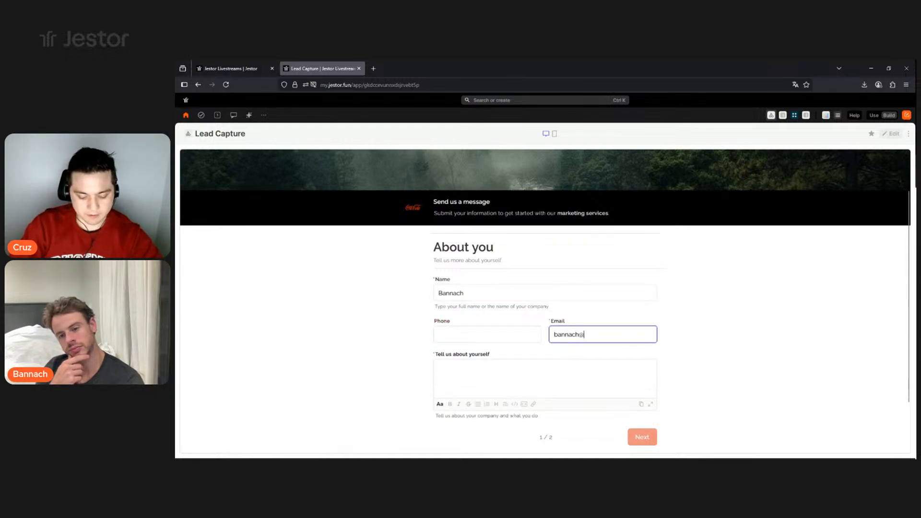
{"action": "left_click", "coordinate": [565, 372]}
{"action": "type", "text": "asd"}
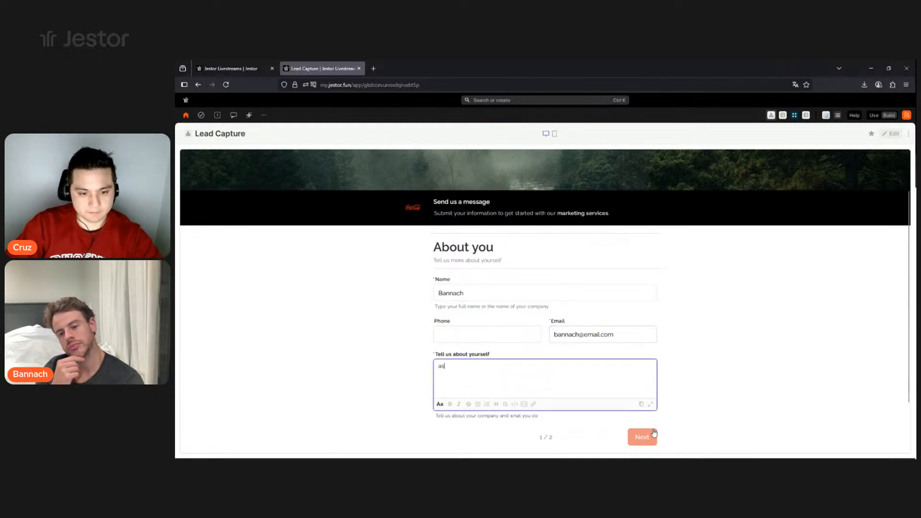
{"action": "left_click", "coordinate": [643, 437]}
- Enter 'testing' as Briefing, submit with Get in Touch!, and find the entry in Leads
{"action": "type", "text": "testing"}
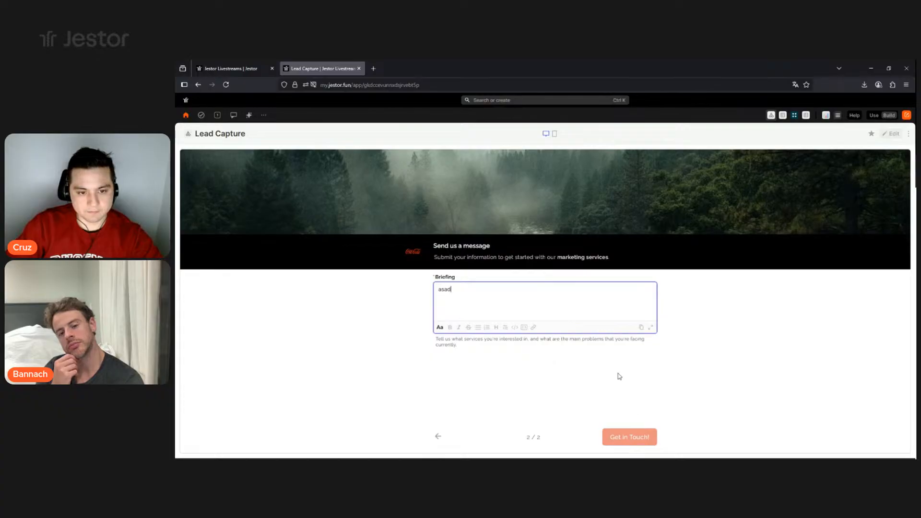
{"action": "left_click", "coordinate": [642, 442]}
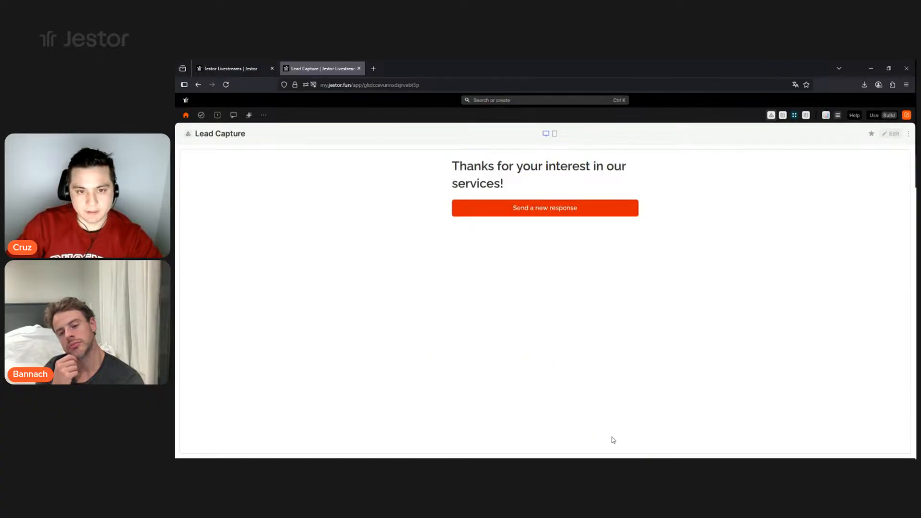
{"action": "left_click_drag", "start_coordinate": [451, 166], "coordinate": [552, 183]}
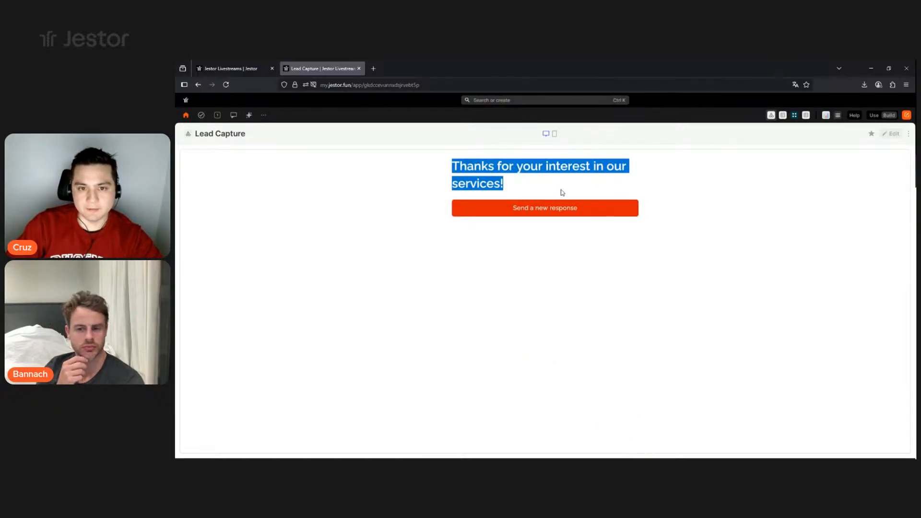
{"action": "double_click", "coordinate": [475, 168]}
{"action": "left_click", "coordinate": [517, 212]}
{"action": "left_click", "coordinate": [228, 68]}
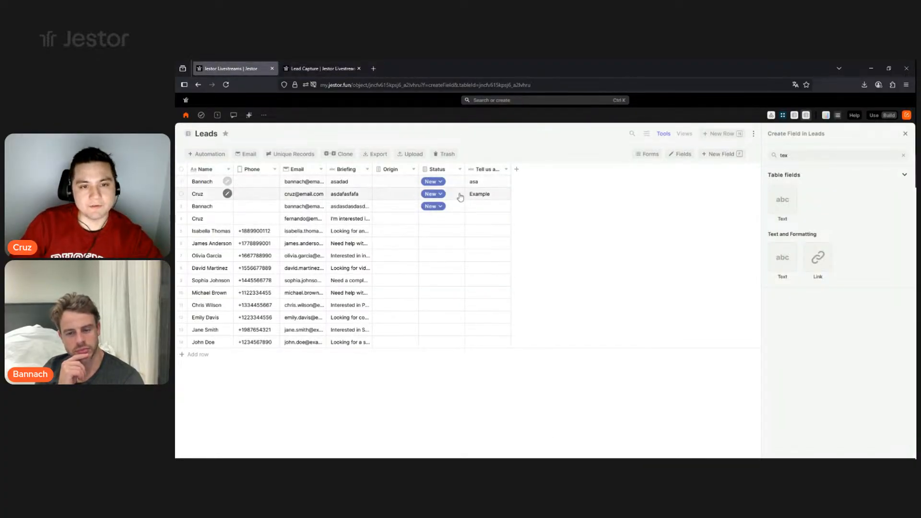
- Look over the first lead's Origin choices in Leads, then return to the Lead Capture builder
{"action": "left_click", "coordinate": [327, 68]}
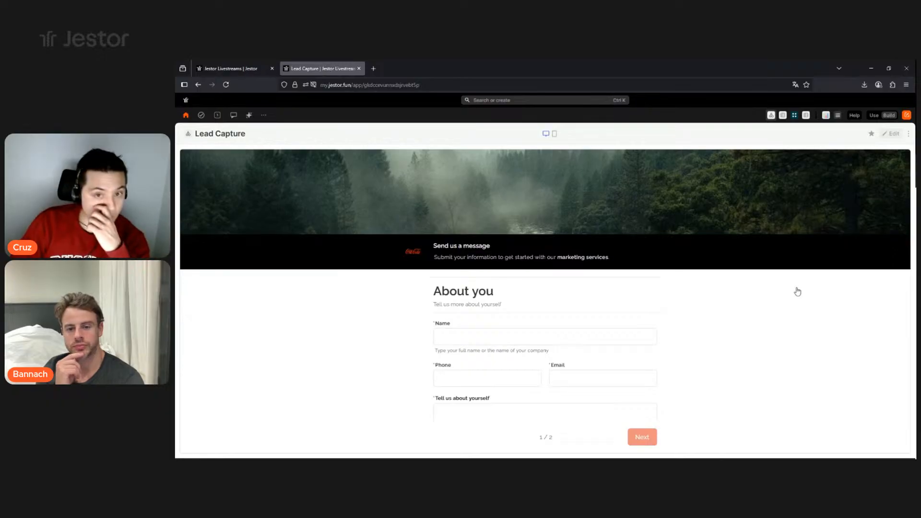
{"action": "left_click", "coordinate": [894, 134]}
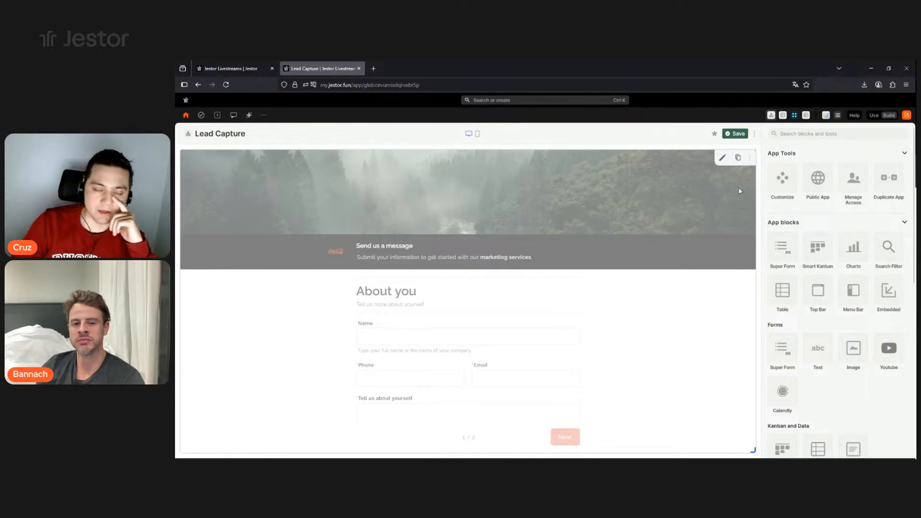
{"action": "left_click", "coordinate": [229, 69]}
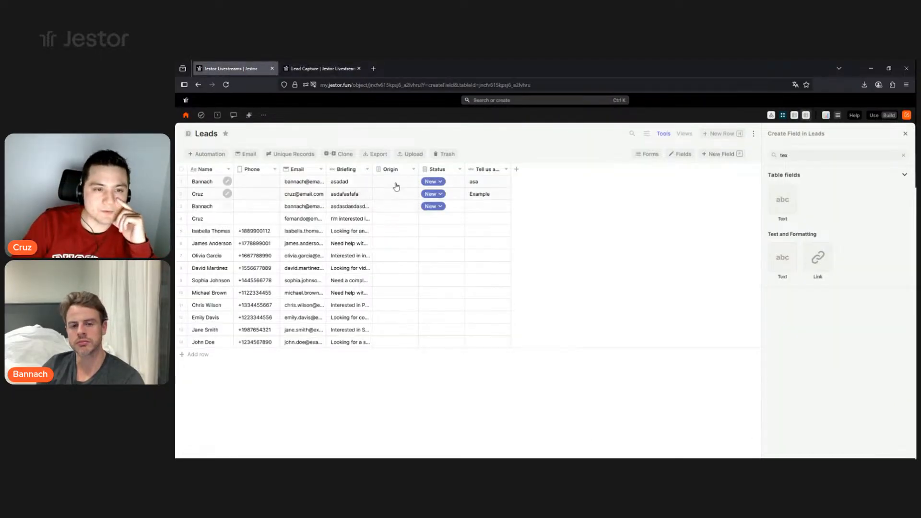
{"action": "left_click", "coordinate": [399, 184]}
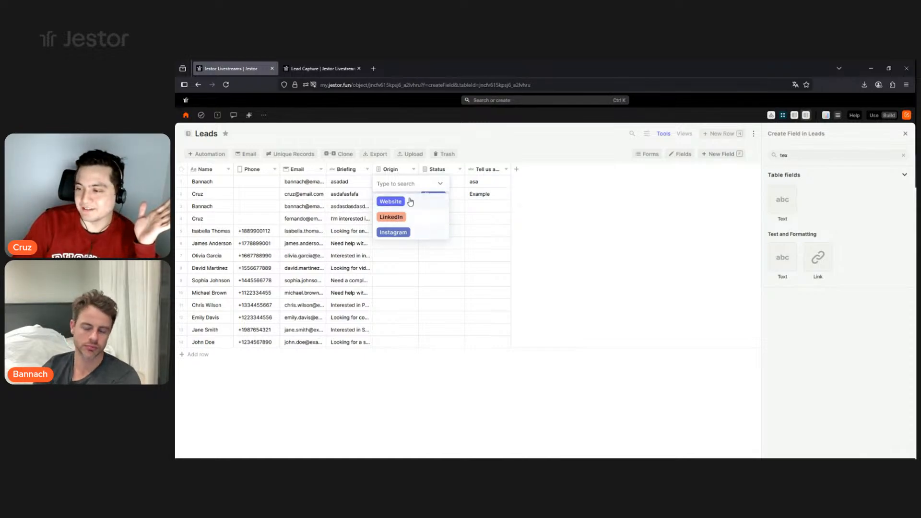
{"action": "left_click", "coordinate": [320, 69]}
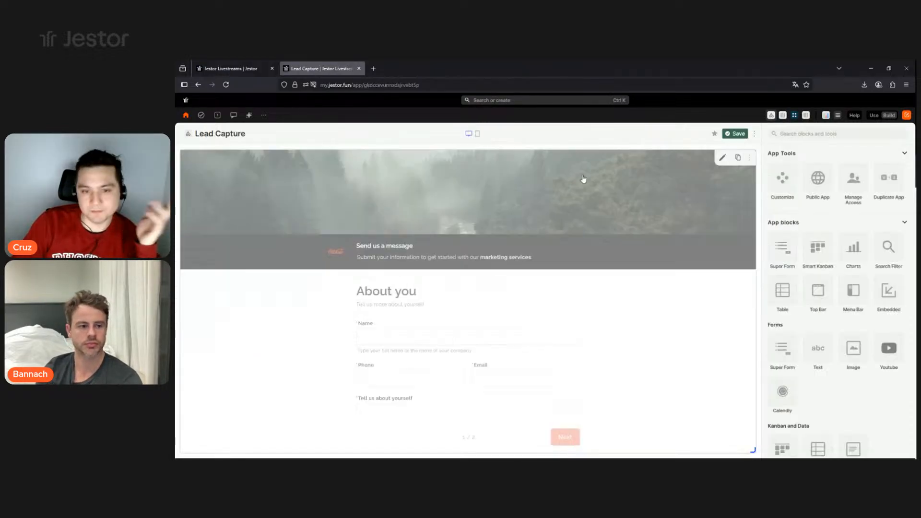
- Add the existing Origin field to the form and drag it onto page 1, above New page 1
{"action": "left_click", "coordinate": [723, 159]}
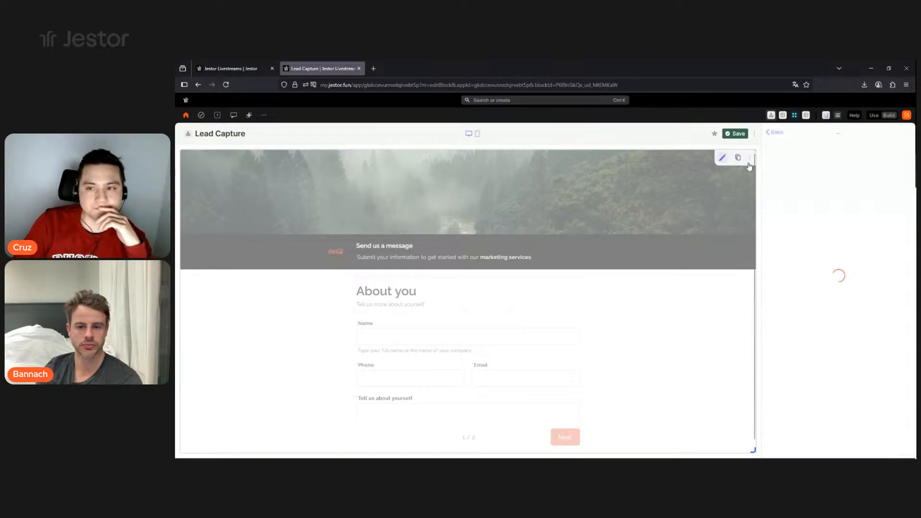
{"action": "scroll", "coordinate": [844, 288], "scroll_direction": "down", "scroll_amount": 4}
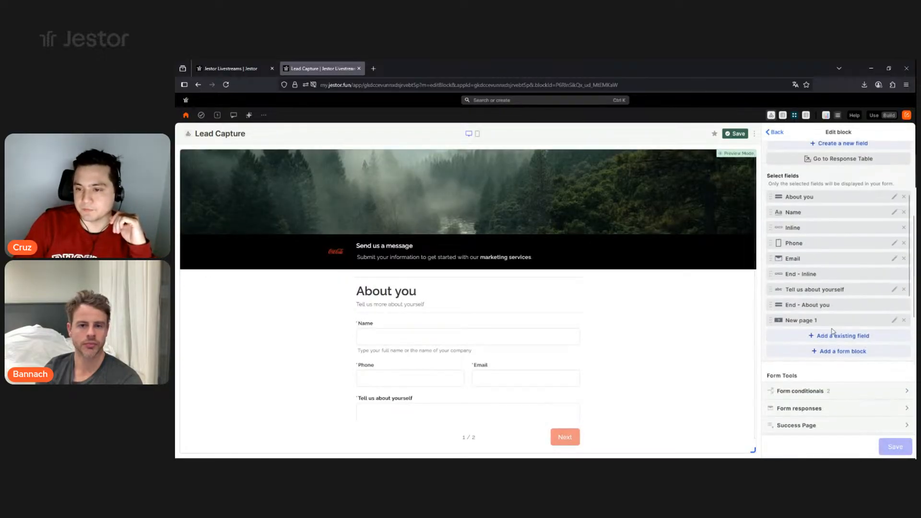
{"action": "left_click", "coordinate": [856, 337]}
{"action": "left_click", "coordinate": [792, 407]}
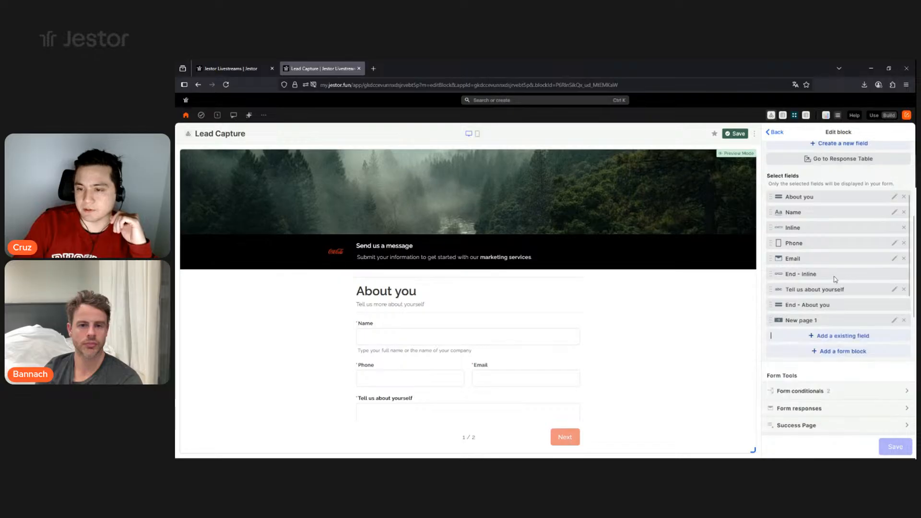
{"action": "scroll", "coordinate": [833, 283], "scroll_direction": "down", "scroll_amount": 1}
{"action": "scroll", "coordinate": [826, 286], "scroll_direction": "down", "scroll_amount": 1}
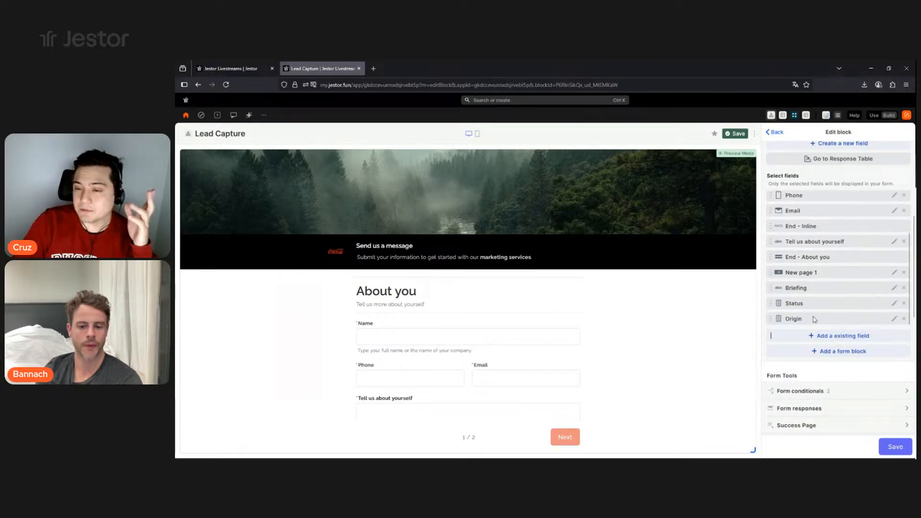
{"action": "left_click_drag", "start_coordinate": [817, 302], "coordinate": [819, 303]}
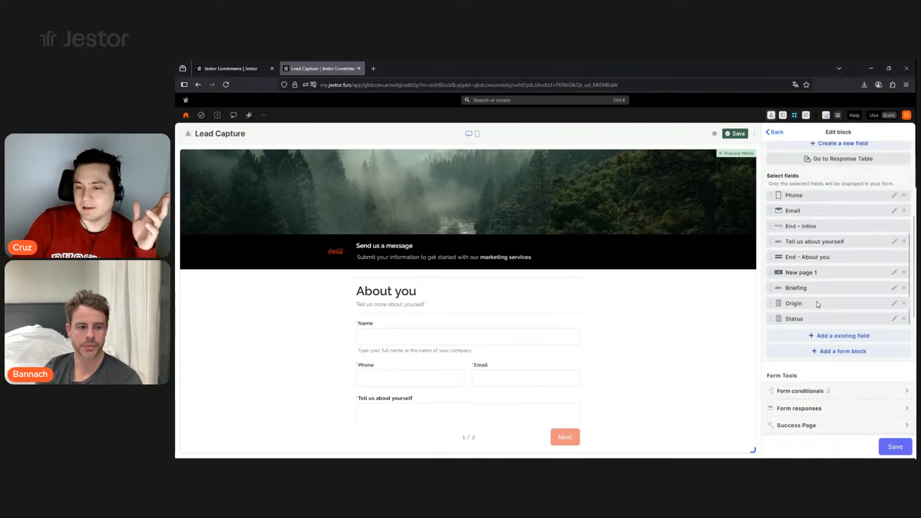
{"action": "left_click_drag", "start_coordinate": [815, 305], "coordinate": [816, 278]}
{"action": "scroll", "coordinate": [573, 373], "scroll_direction": "down", "scroll_amount": 2}
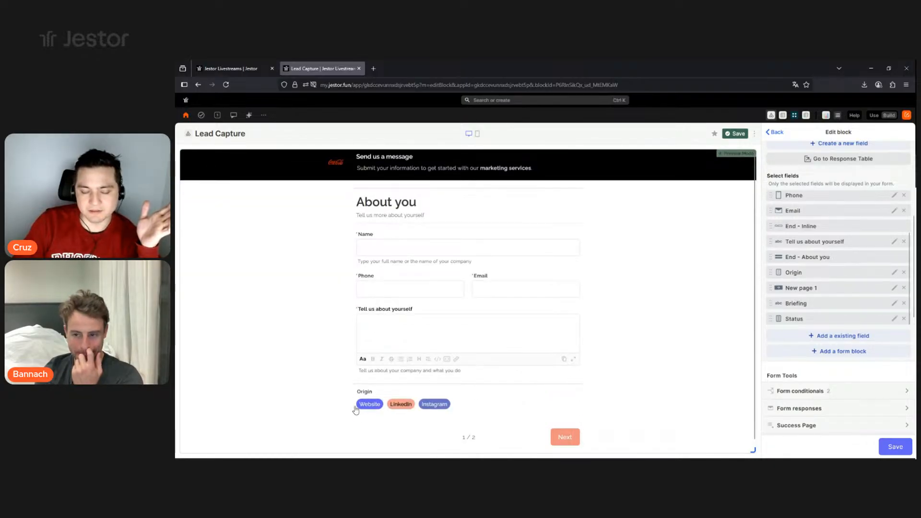
- Try the Button like display for Origin, then set it back to Standard
{"action": "left_click", "coordinate": [893, 273]}
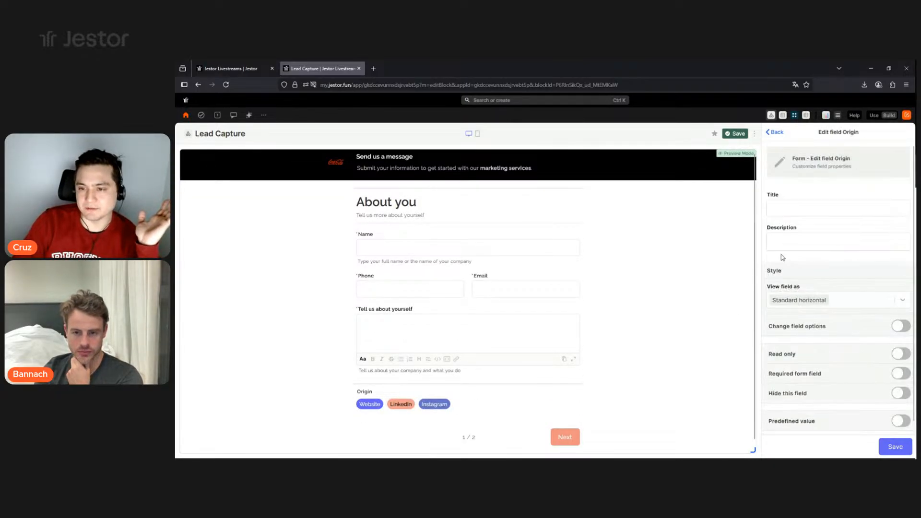
{"action": "left_click", "coordinate": [839, 301]}
{"action": "left_click", "coordinate": [802, 386]}
{"action": "left_click", "coordinate": [896, 446]}
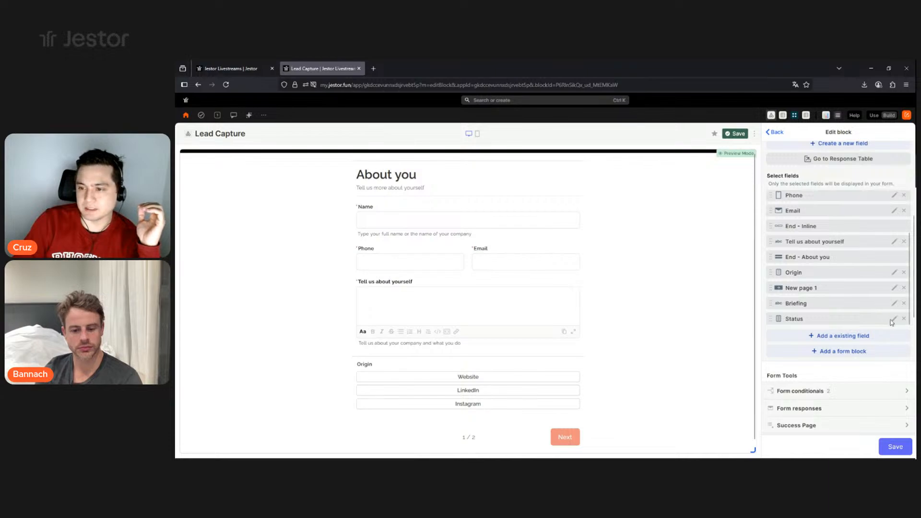
{"action": "left_click", "coordinate": [894, 273]}
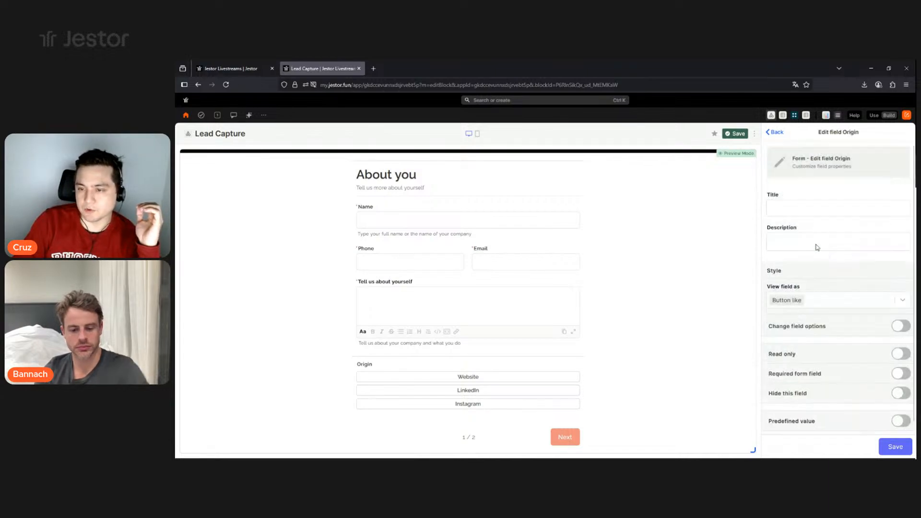
{"action": "left_click", "coordinate": [826, 301]}
{"action": "left_click", "coordinate": [819, 317]}
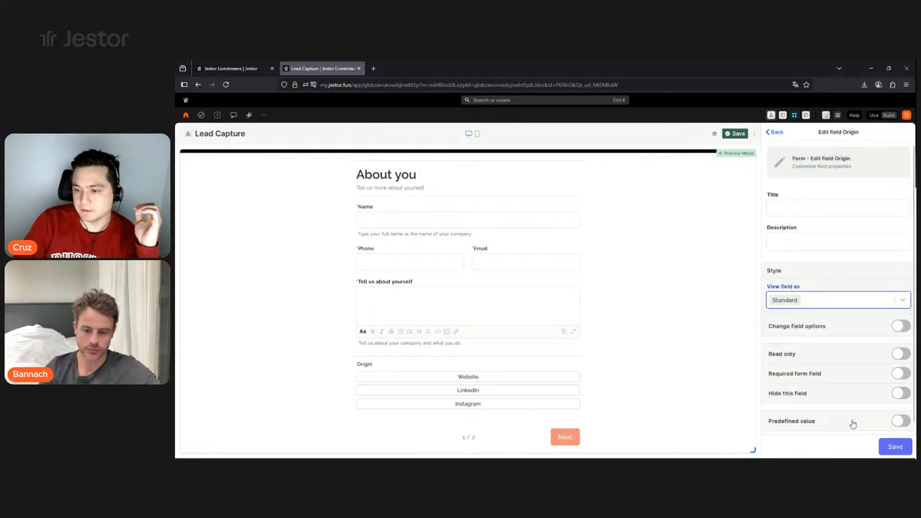
{"action": "left_click", "coordinate": [893, 446]}
- Check the Origin dropdown options in the form preview and save the form block
{"action": "left_click", "coordinate": [495, 394]}
{"action": "left_click", "coordinate": [604, 386]}
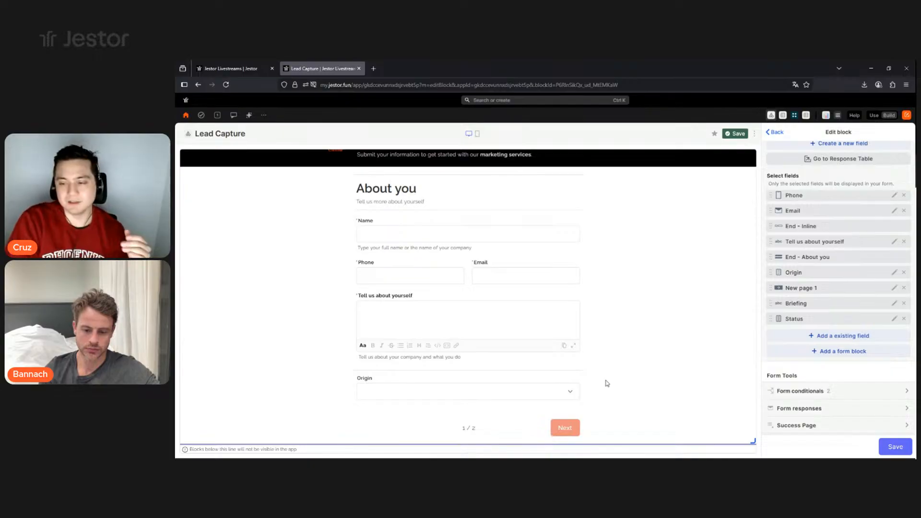
{"action": "left_click", "coordinate": [411, 393]}
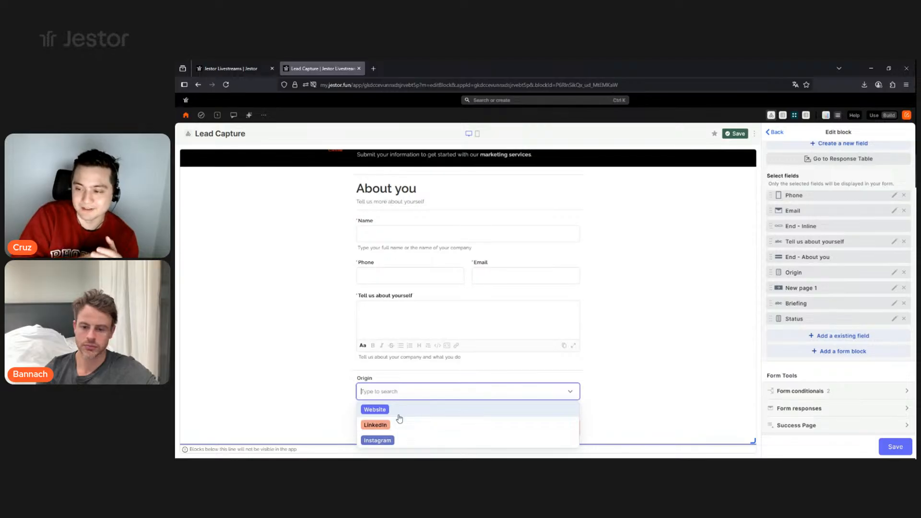
{"action": "left_click", "coordinate": [629, 375]}
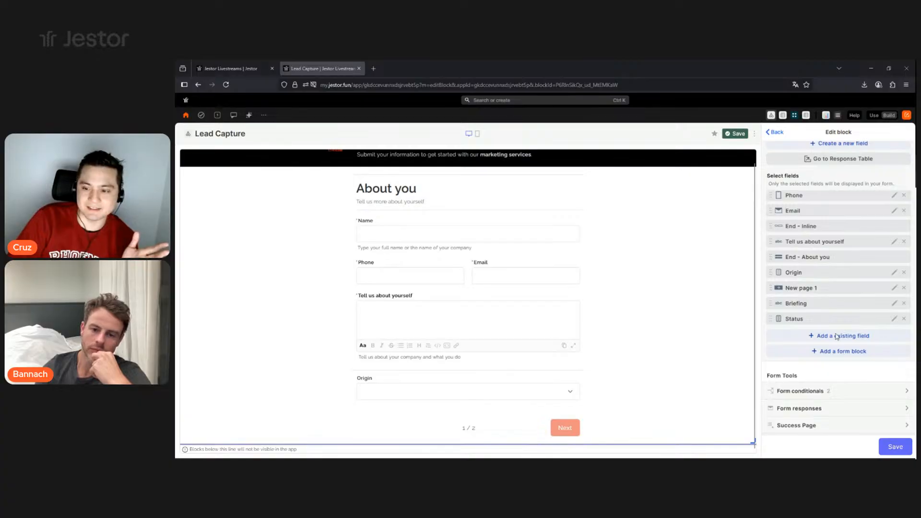
{"action": "left_click", "coordinate": [893, 447]}
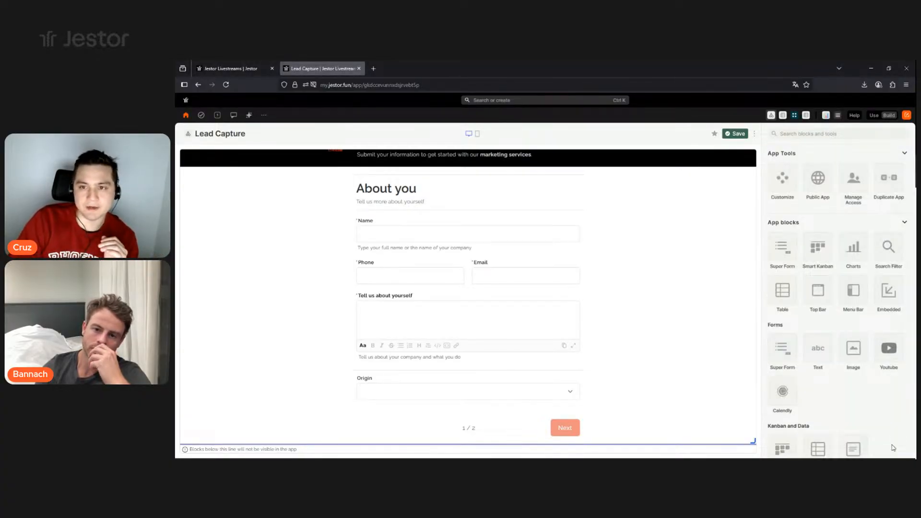
- Save the Lead Capture page, test the Tell us about yourself field in Use mode, then return to Build
{"action": "left_click", "coordinate": [735, 133]}
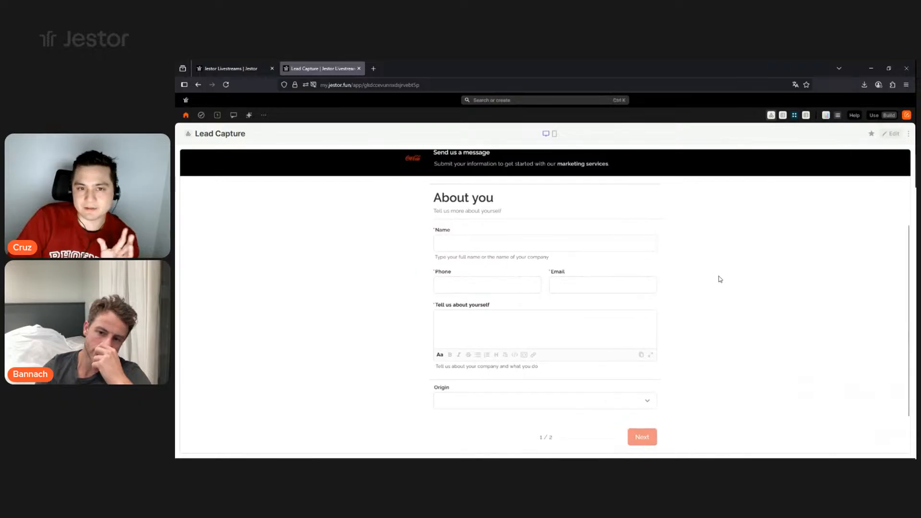
{"action": "left_click", "coordinate": [873, 116]}
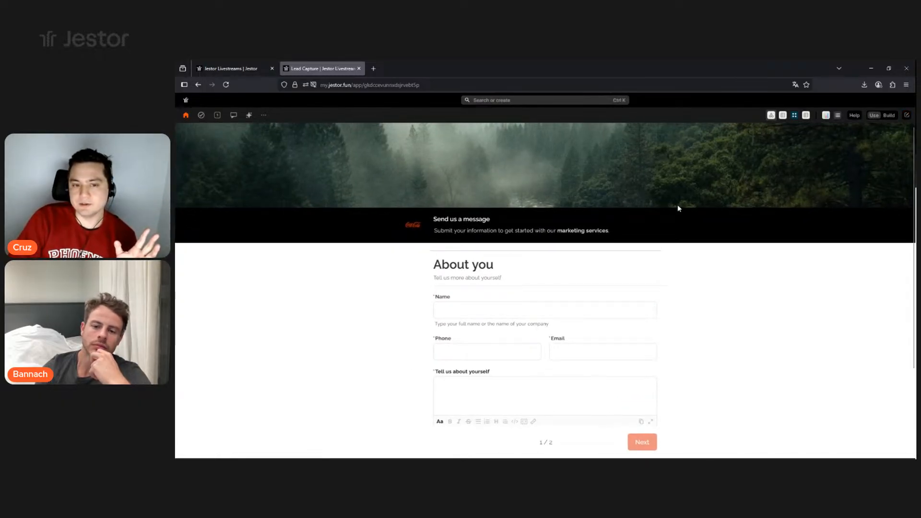
{"action": "scroll", "coordinate": [578, 306], "scroll_direction": "down", "scroll_amount": 2}
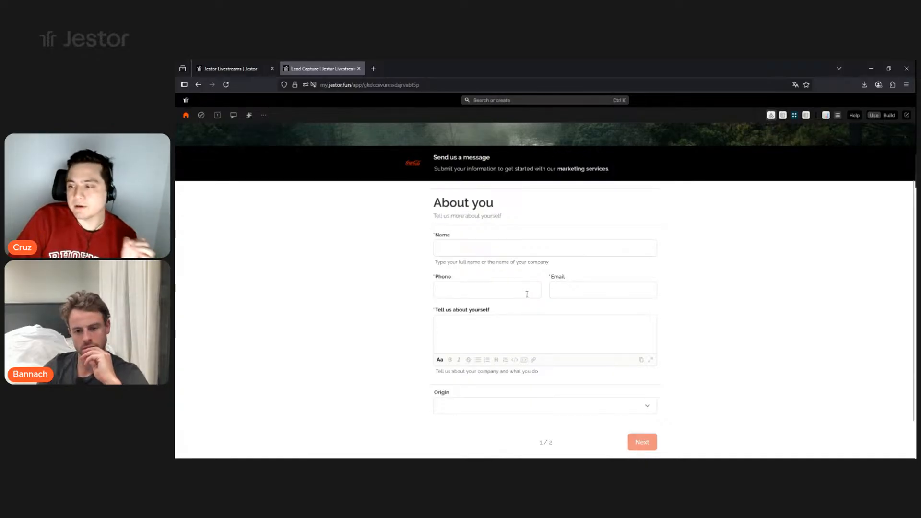
{"action": "left_click", "coordinate": [440, 329]}
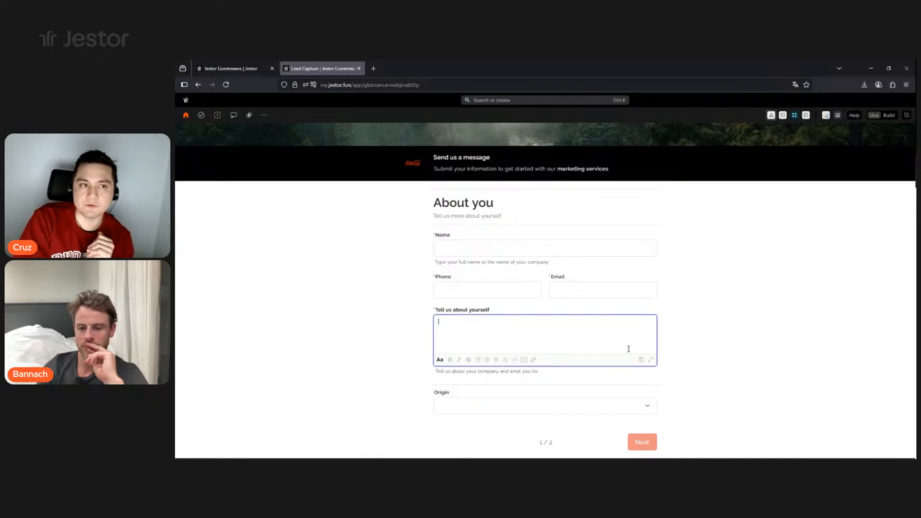
{"action": "scroll", "coordinate": [628, 345], "scroll_direction": "up", "scroll_amount": 2}
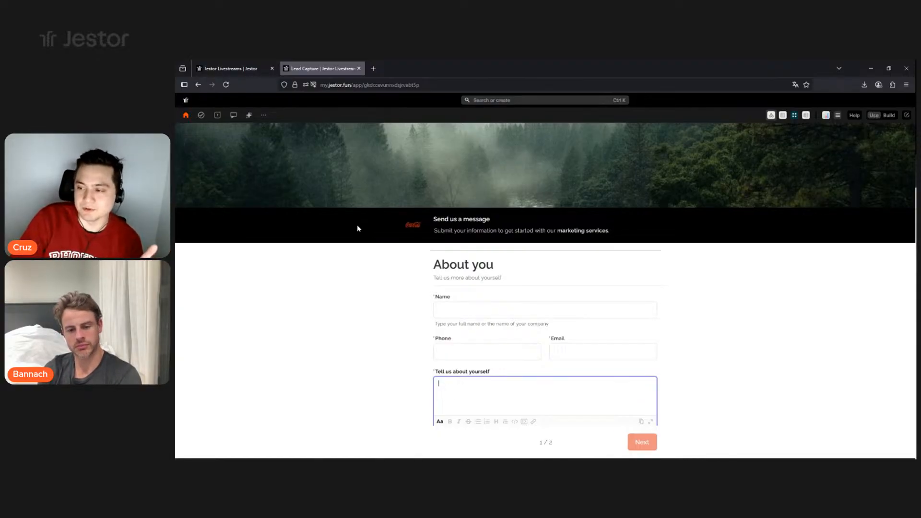
{"action": "left_click", "coordinate": [890, 116]}
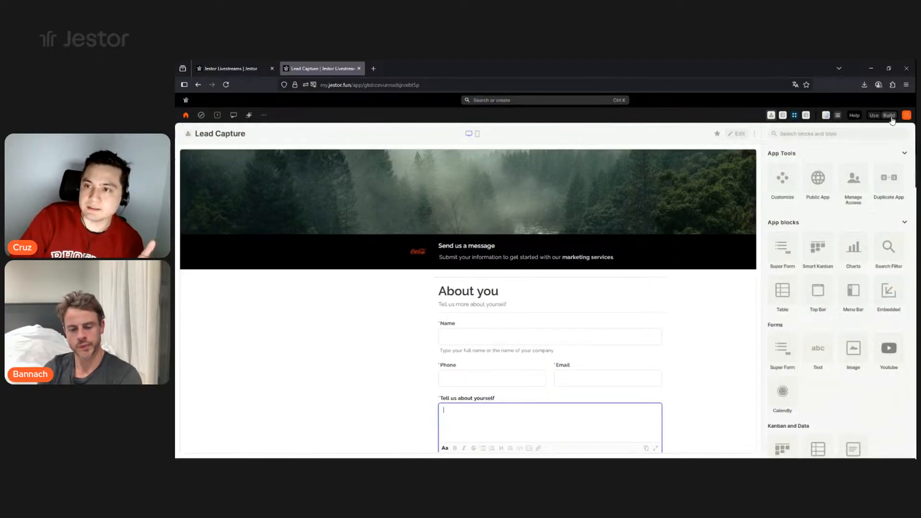
- Enable Share it publicly for the Lead Capture app and copy its shareable link
{"action": "left_click", "coordinate": [824, 182]}
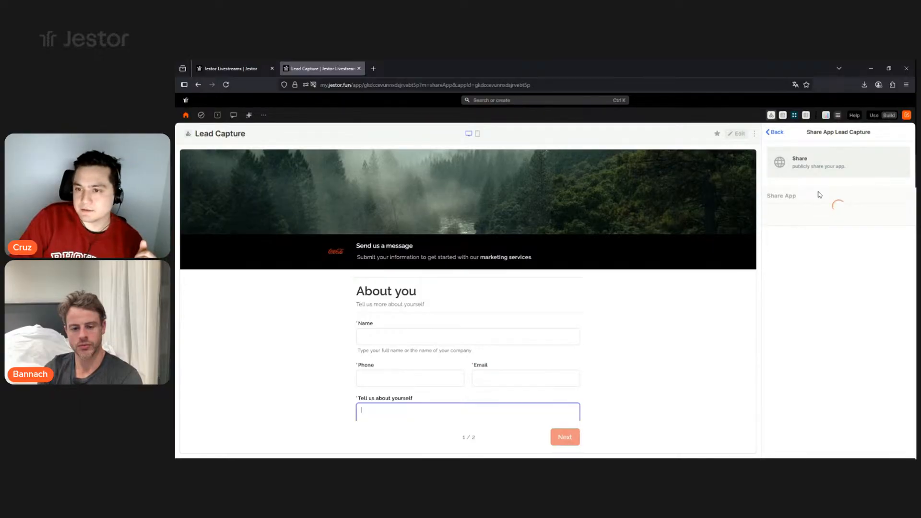
{"action": "left_click", "coordinate": [903, 214]}
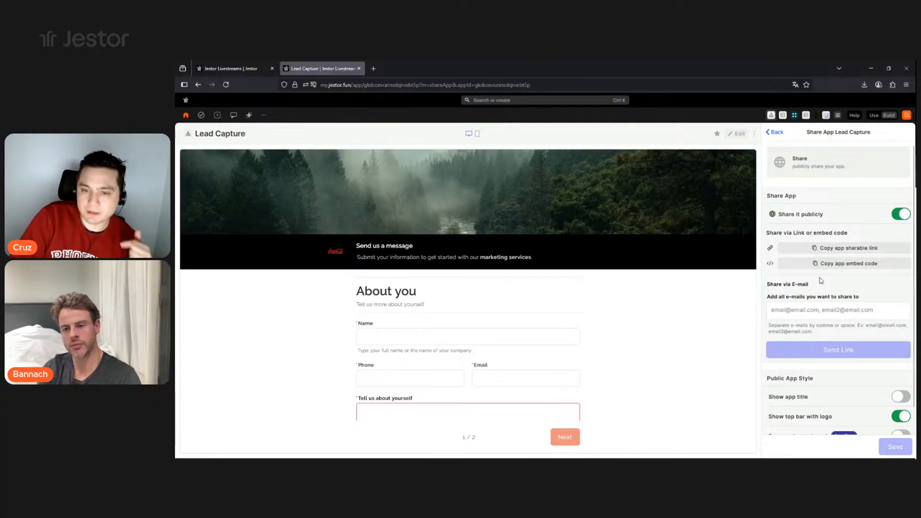
{"action": "left_click", "coordinate": [859, 250]}
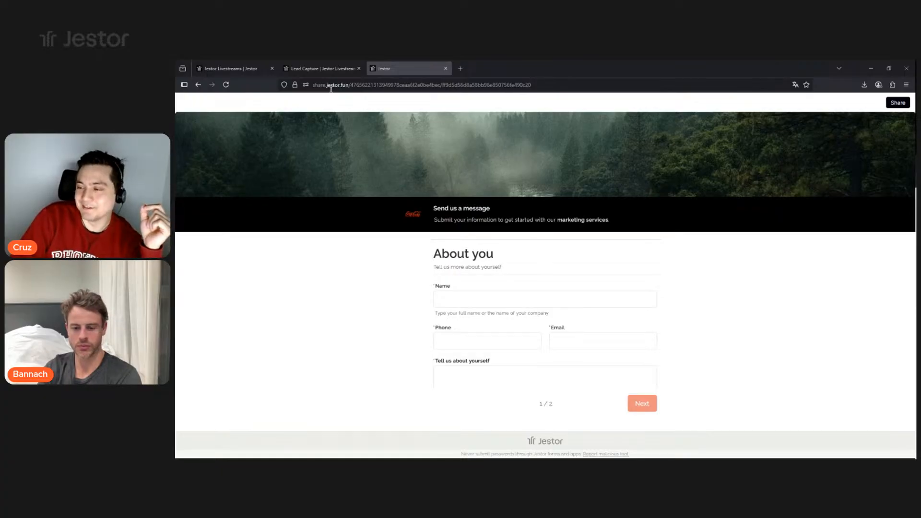
- Review the public form page, then go back to the Lead Capture app editor
{"action": "scroll", "coordinate": [557, 284], "scroll_direction": "down", "scroll_amount": 2}
{"action": "scroll", "coordinate": [584, 343], "scroll_direction": "up", "scroll_amount": 2}
{"action": "scroll", "coordinate": [644, 264], "scroll_direction": "down", "scroll_amount": 1}
{"action": "scroll", "coordinate": [644, 263], "scroll_direction": "down", "scroll_amount": 2}
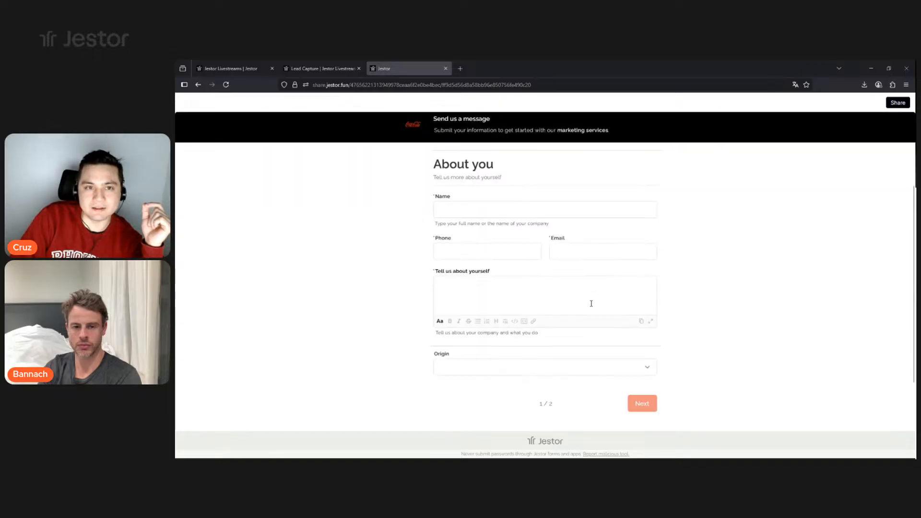
{"action": "scroll", "coordinate": [591, 303], "scroll_direction": "up", "scroll_amount": 2}
{"action": "scroll", "coordinate": [583, 314], "scroll_direction": "down", "scroll_amount": 3}
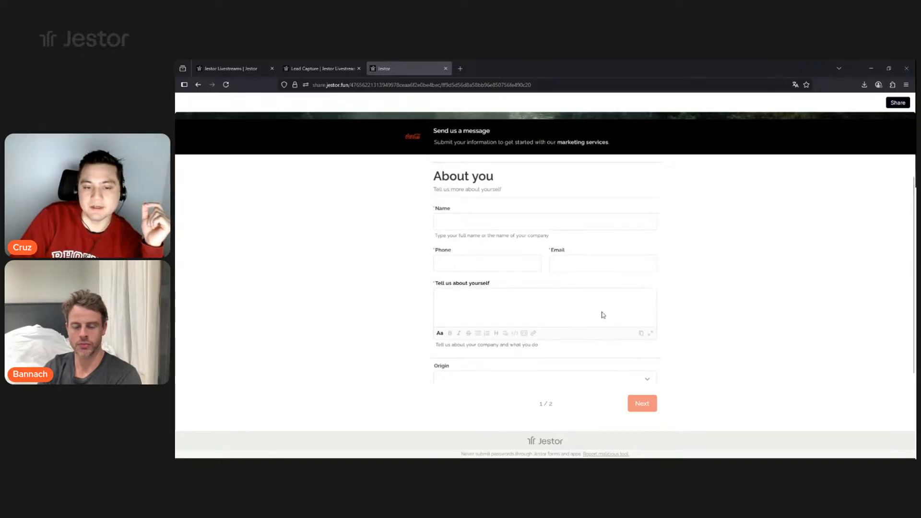
{"action": "scroll", "coordinate": [603, 312], "scroll_direction": "up", "scroll_amount": 3}
{"action": "left_click", "coordinate": [336, 71]}
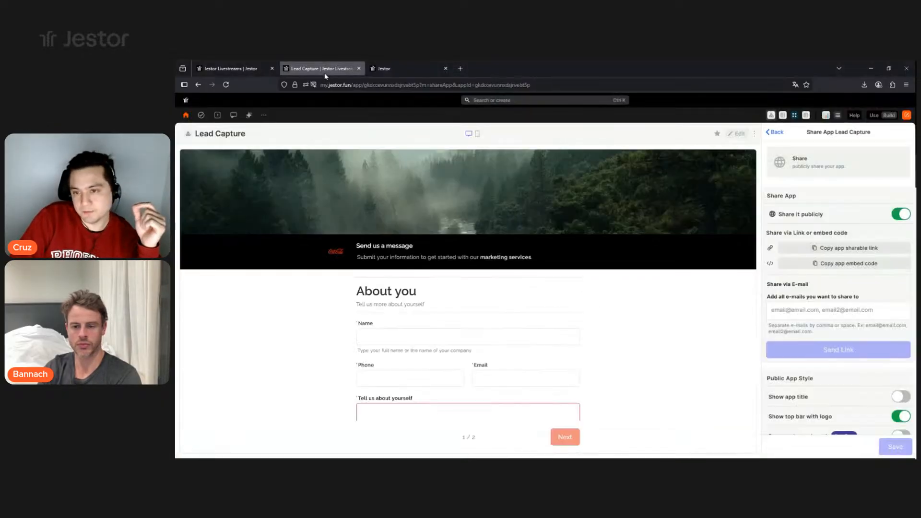
{"action": "scroll", "coordinate": [861, 328], "scroll_direction": "down", "scroll_amount": 1}
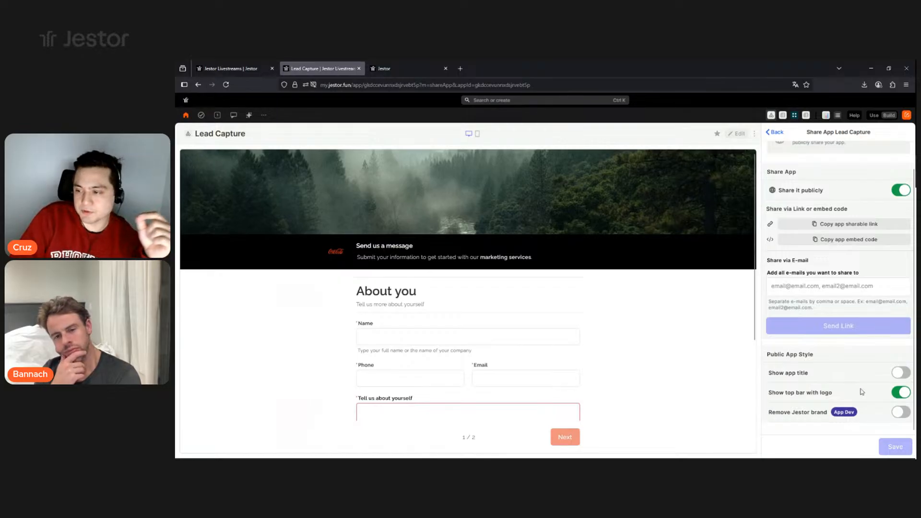
{"action": "left_click", "coordinate": [412, 70]}
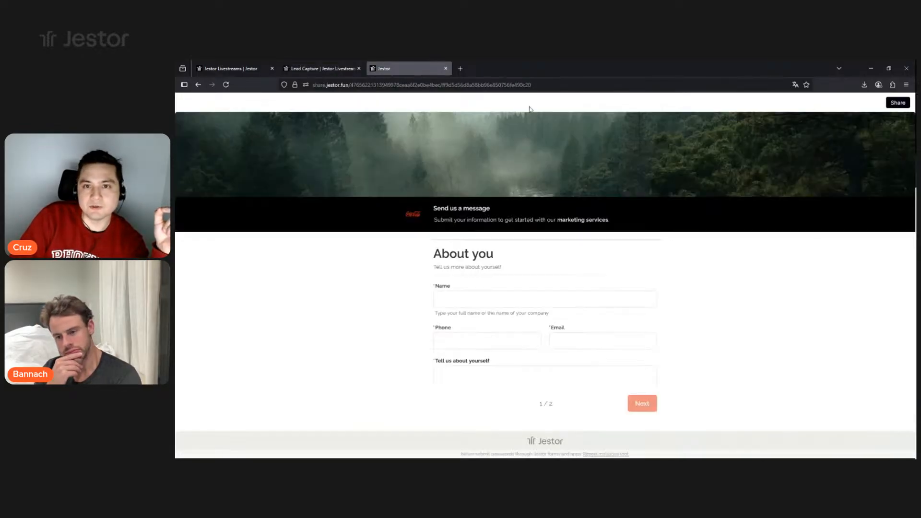
{"action": "left_click", "coordinate": [326, 67]}
- Turn off 'Show top bar with logo', turn on 'Remove Jestor brand', and save
{"action": "left_click", "coordinate": [904, 393]}
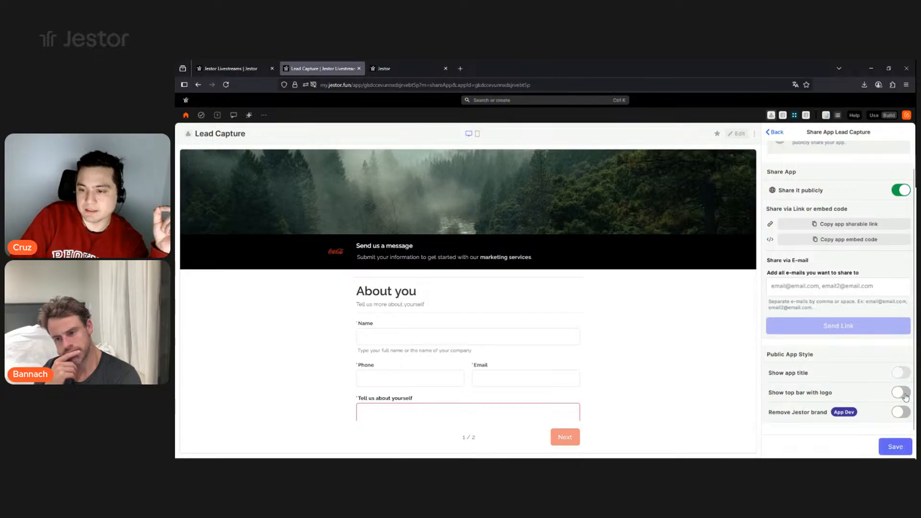
{"action": "left_click", "coordinate": [899, 413]}
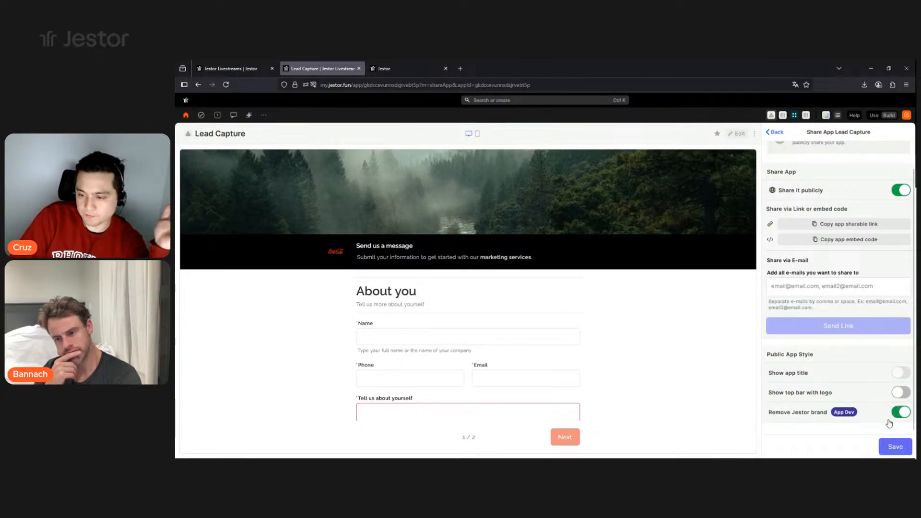
{"action": "left_click", "coordinate": [895, 448]}
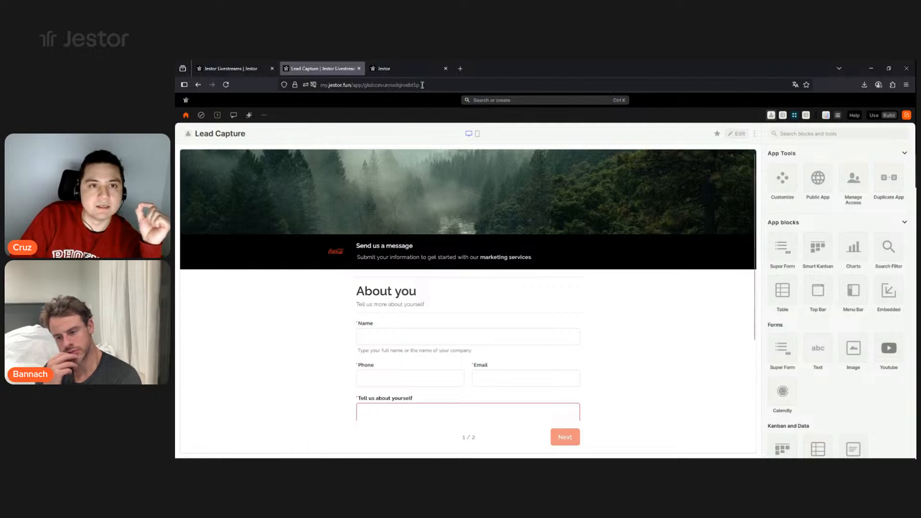
- Reload the public form and preview it at phone width with DevTools responsive mode
{"action": "left_click", "coordinate": [414, 69]}
{"action": "left_click", "coordinate": [226, 84]}
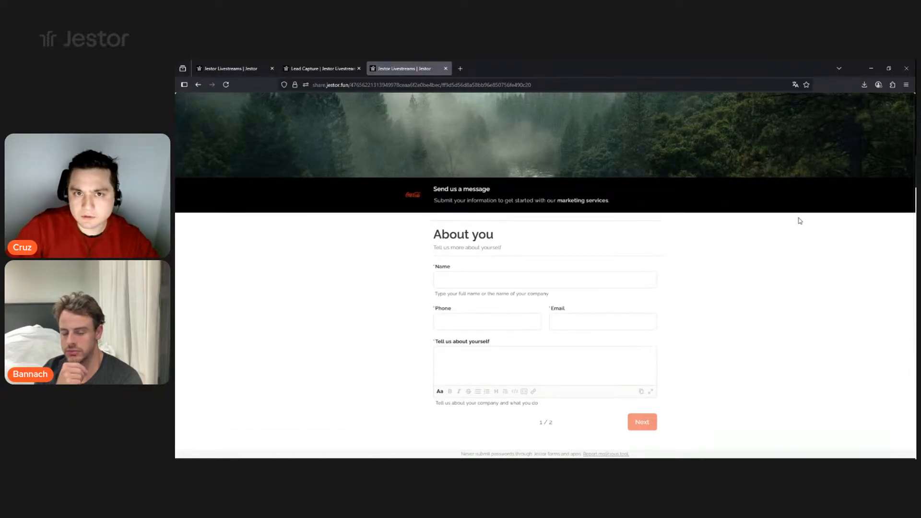
{"action": "key", "text": "F12"}
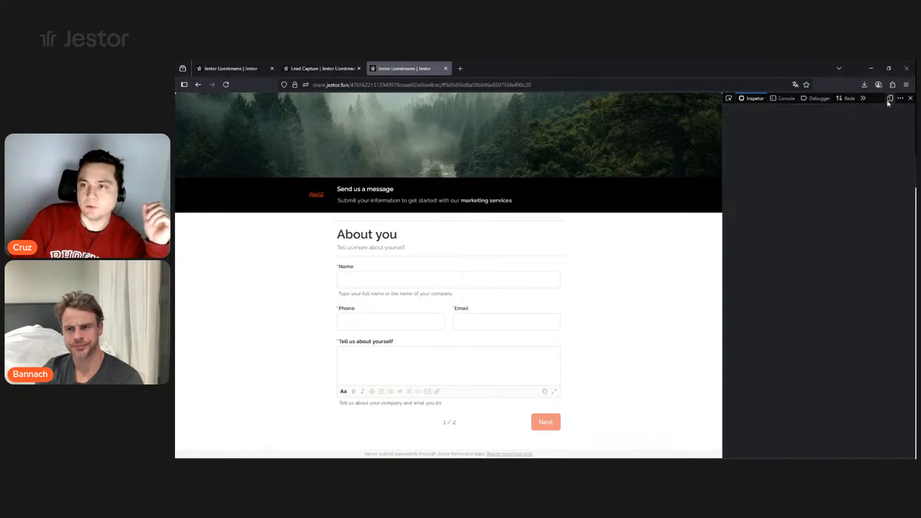
{"action": "left_click", "coordinate": [889, 99]}
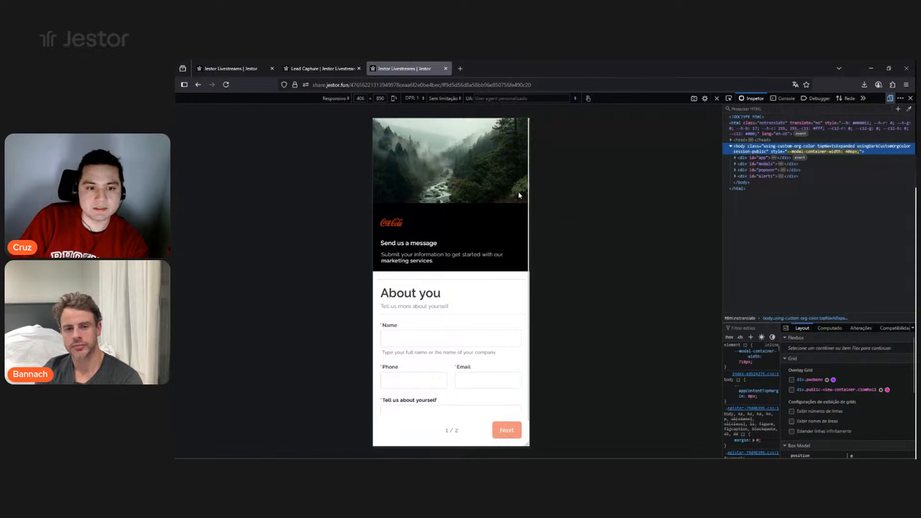
- Enter a test name in the Name field of the phone-width form
{"action": "scroll", "coordinate": [498, 253], "scroll_direction": "down", "scroll_amount": 2}
{"action": "scroll", "coordinate": [494, 262], "scroll_direction": "down", "scroll_amount": 3}
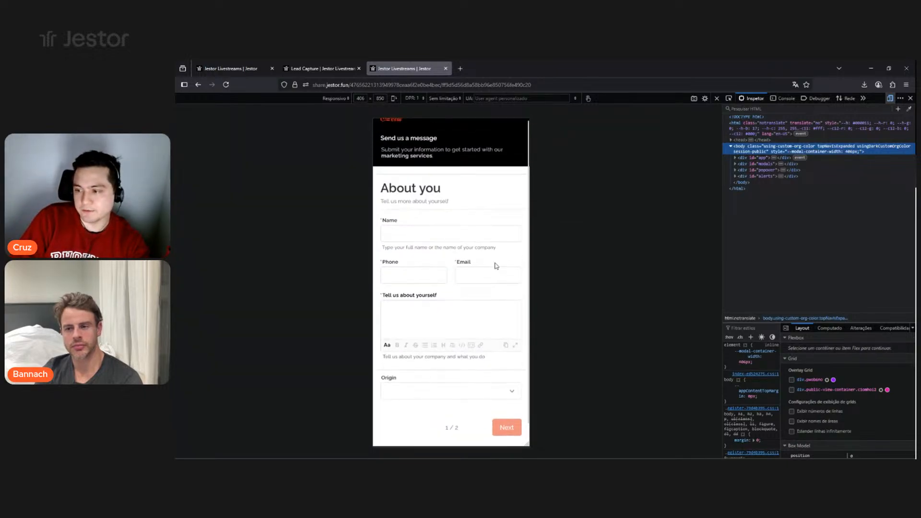
{"action": "left_click", "coordinate": [457, 219]}
{"action": "type", "text": "Cruz"}
{"action": "scroll", "coordinate": [459, 358], "scroll_direction": "up", "scroll_amount": 3}
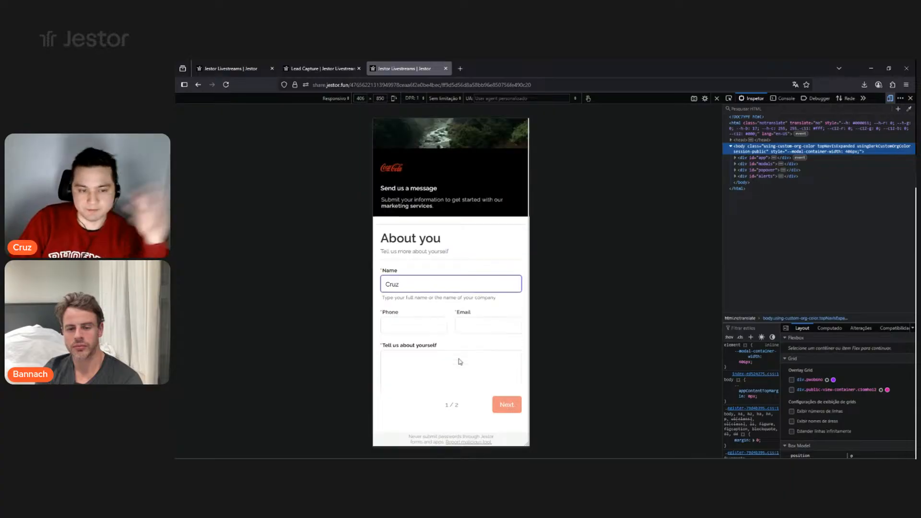
{"action": "scroll", "coordinate": [451, 307], "scroll_direction": "up", "scroll_amount": 1}
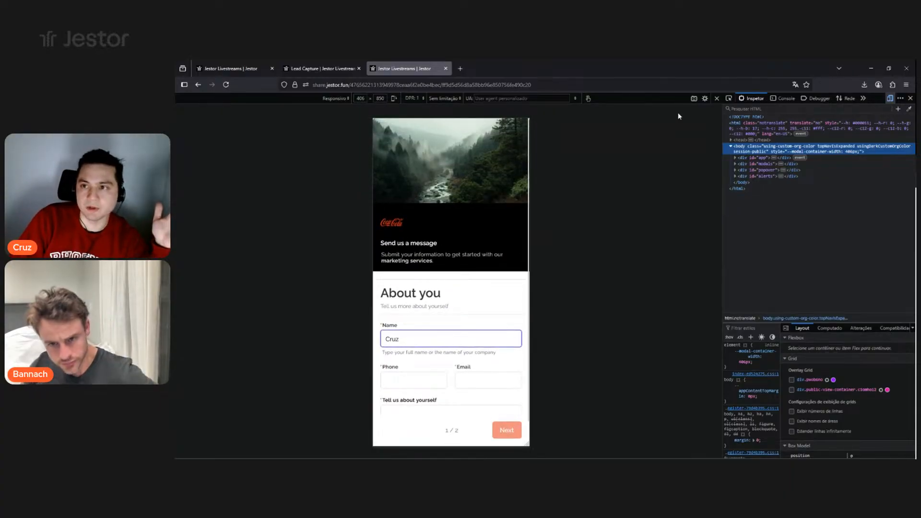
- Exit responsive mode and close DevTools, then select the test name in Name
{"action": "left_click", "coordinate": [717, 98]}
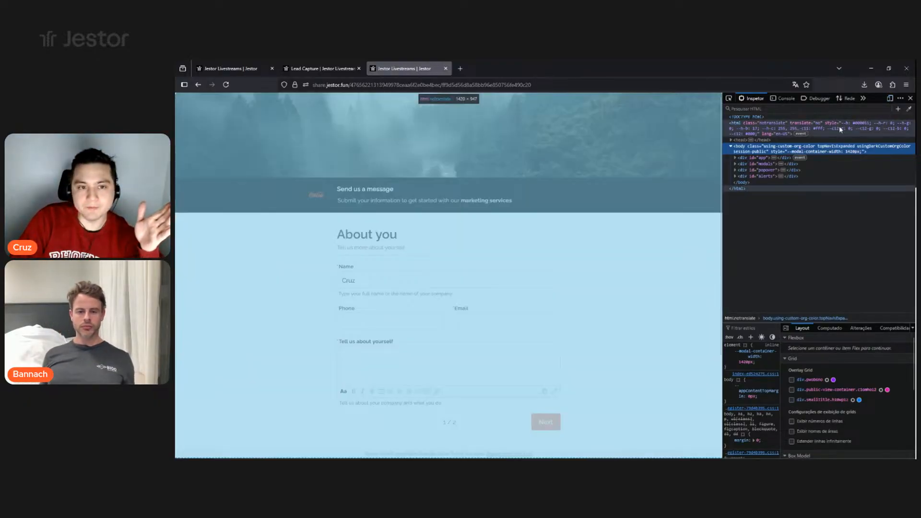
{"action": "left_click", "coordinate": [910, 98]}
{"action": "double_click", "coordinate": [561, 281]}
- Delete the test name and look over the Origin options Website, LinkedIn and Instagram without choosing
{"action": "key", "text": "BackSpace"}
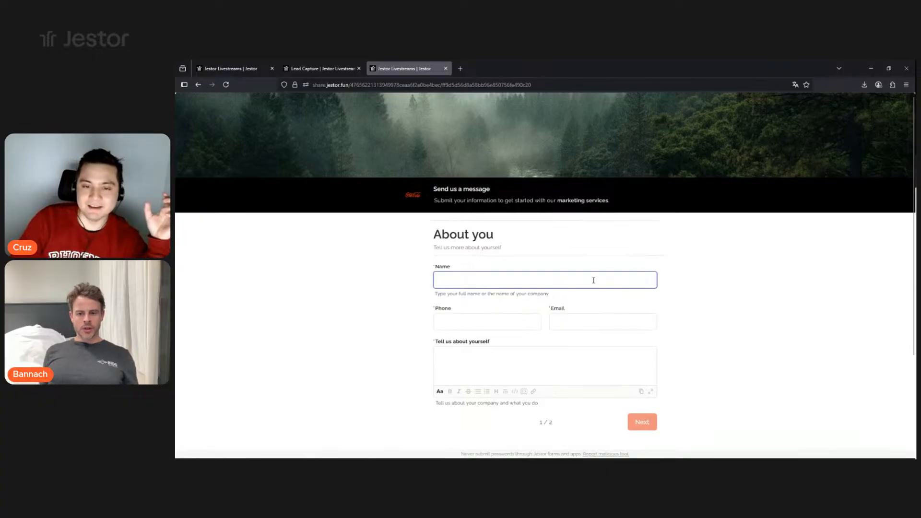
{"action": "scroll", "coordinate": [590, 312], "scroll_direction": "down", "scroll_amount": 2}
{"action": "left_click", "coordinate": [479, 398]}
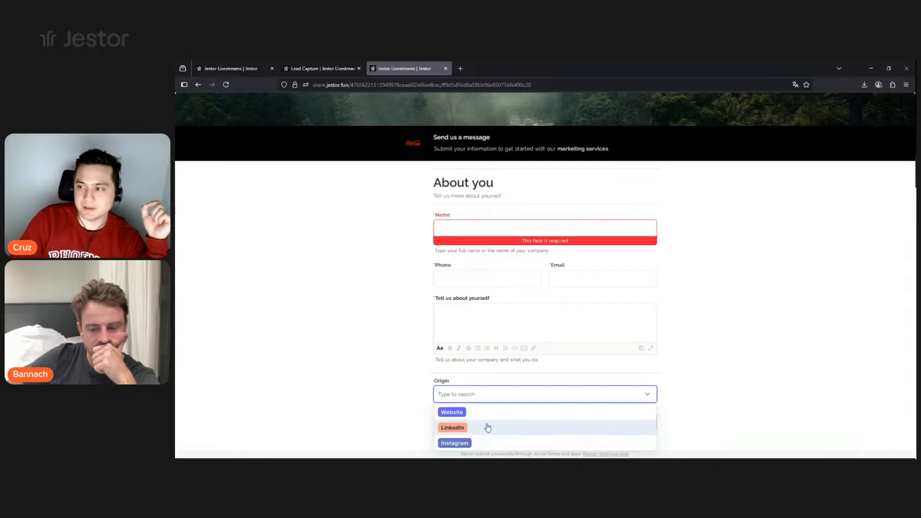
{"action": "left_click", "coordinate": [713, 394]}
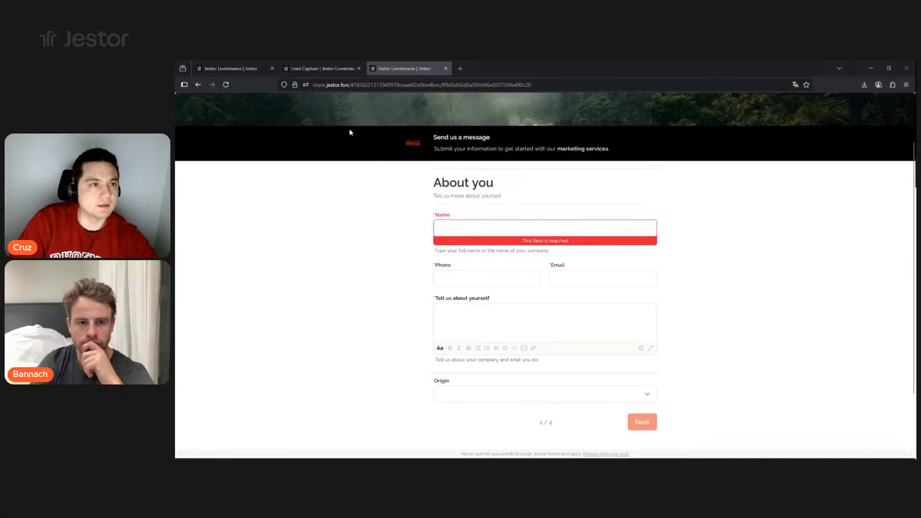
- Reopen the Lead Capture app's Public App sharing settings, then switch to the blank Miro board
{"action": "left_click", "coordinate": [235, 69]}
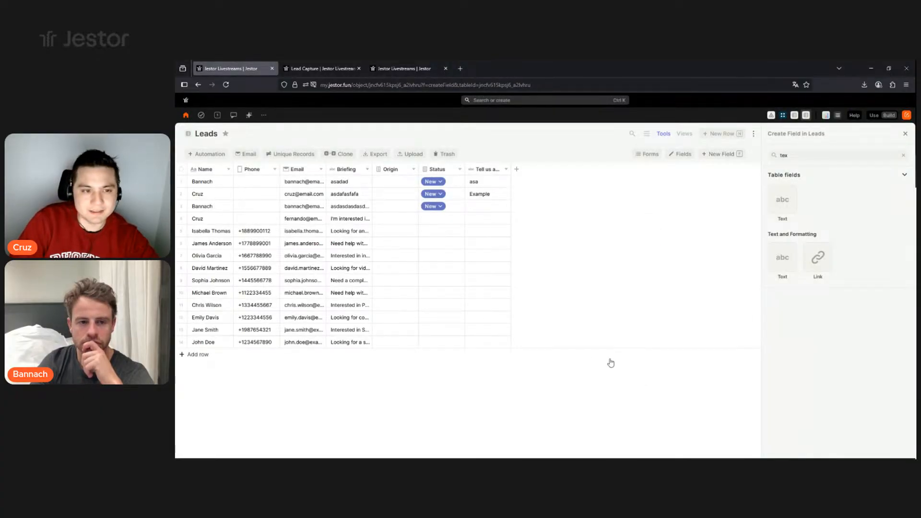
{"action": "left_click", "coordinate": [337, 68]}
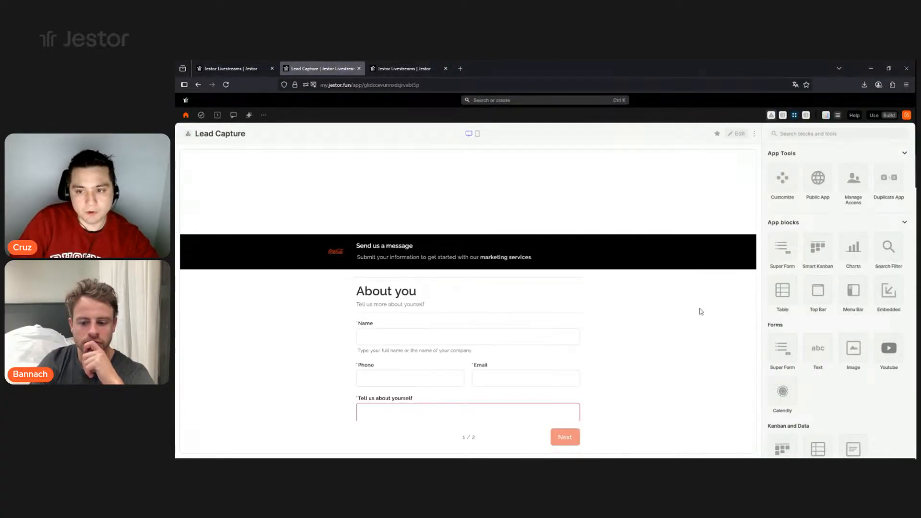
{"action": "left_click", "coordinate": [822, 191]}
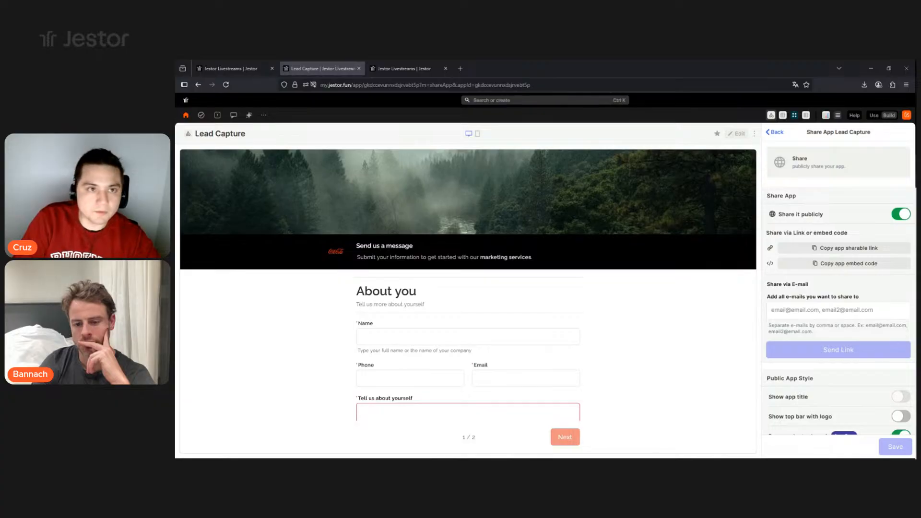
{"action": "left_click", "coordinate": [381, 69]}
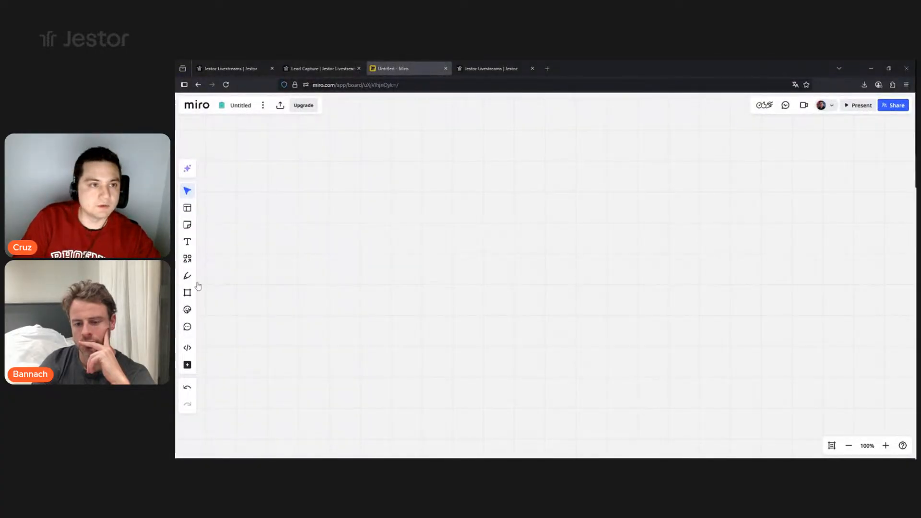
- Paste the Lead Capture app's copied embed code into Miro's iFrame embed dialog and embed it
{"action": "left_click", "coordinate": [188, 349]}
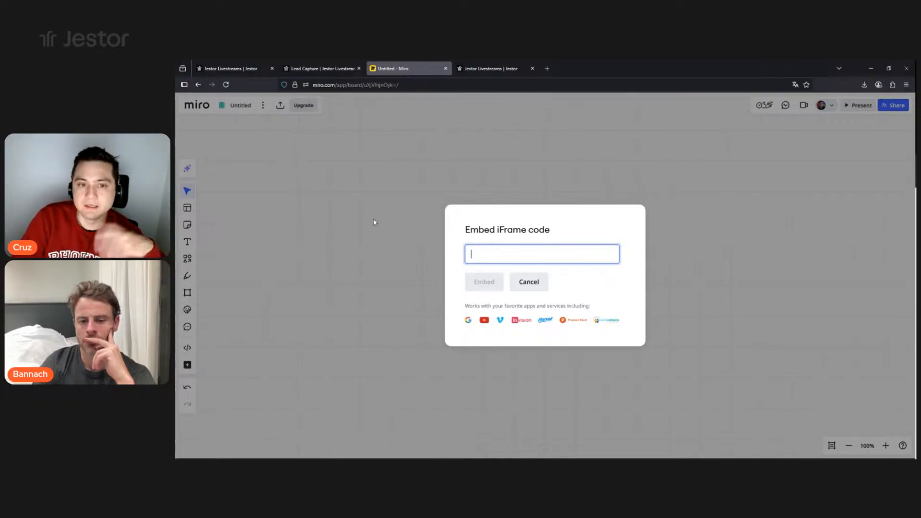
{"action": "left_click", "coordinate": [337, 69]}
{"action": "left_click", "coordinate": [855, 265]}
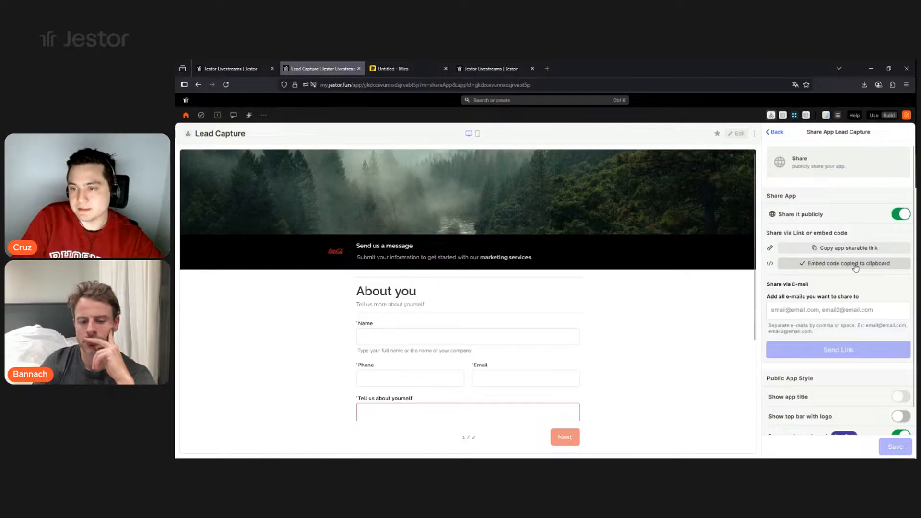
{"action": "left_click", "coordinate": [401, 68]}
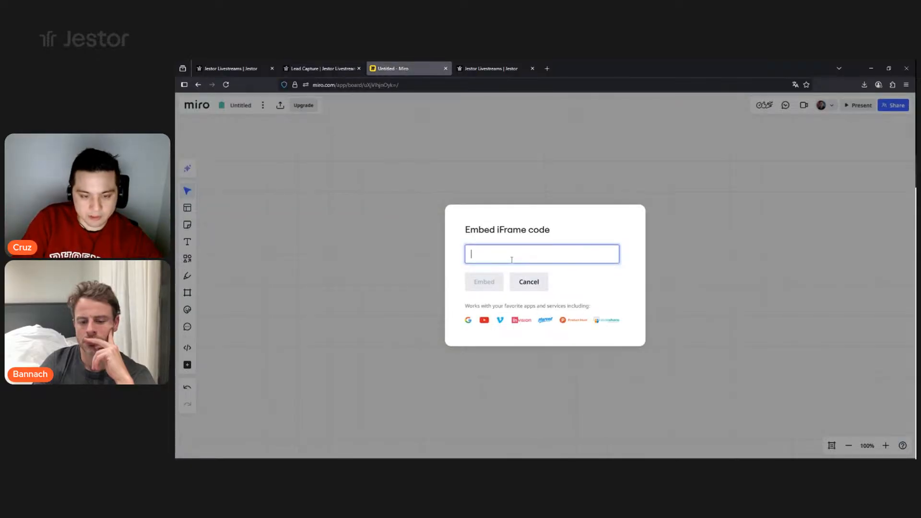
{"action": "key", "text": "ctrl+v"}
{"action": "left_click_drag", "start_coordinate": [534, 255], "coordinate": [557, 255]}
{"action": "left_click", "coordinate": [557, 255]}
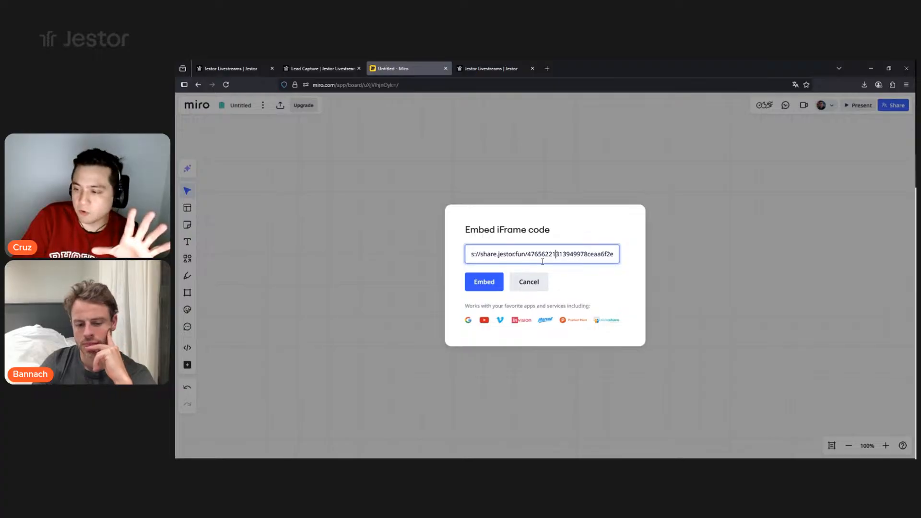
{"action": "left_click", "coordinate": [489, 285]}
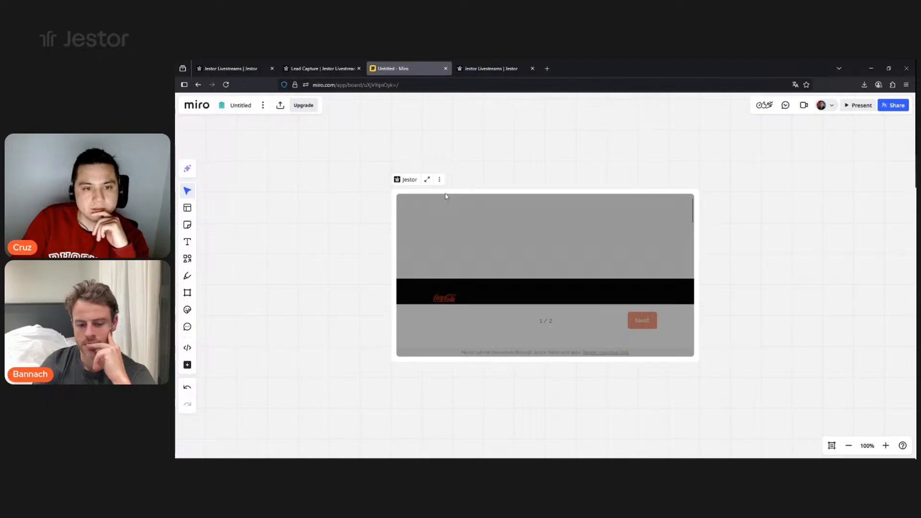
- Move the embedded form card slightly right and resize it on the board
{"action": "left_click_drag", "start_coordinate": [472, 191], "coordinate": [489, 187]}
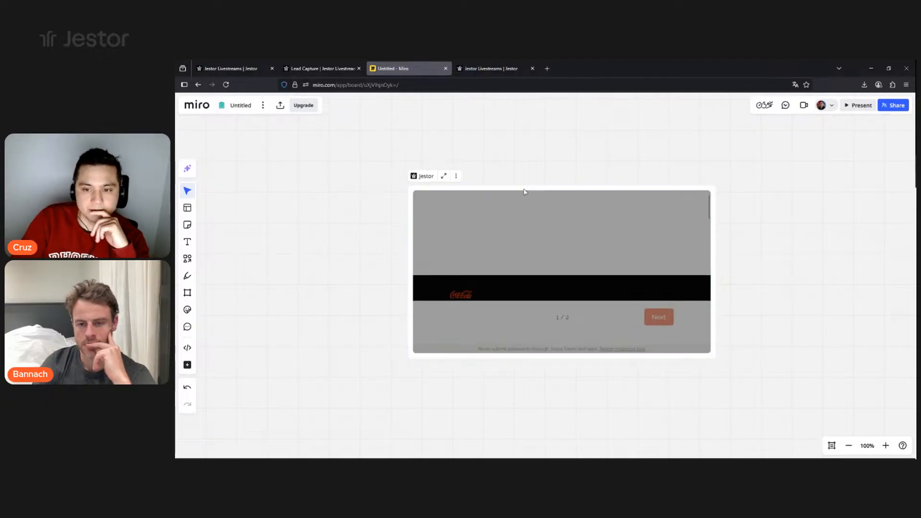
{"action": "left_click_drag", "start_coordinate": [711, 355], "coordinate": [646, 286]}
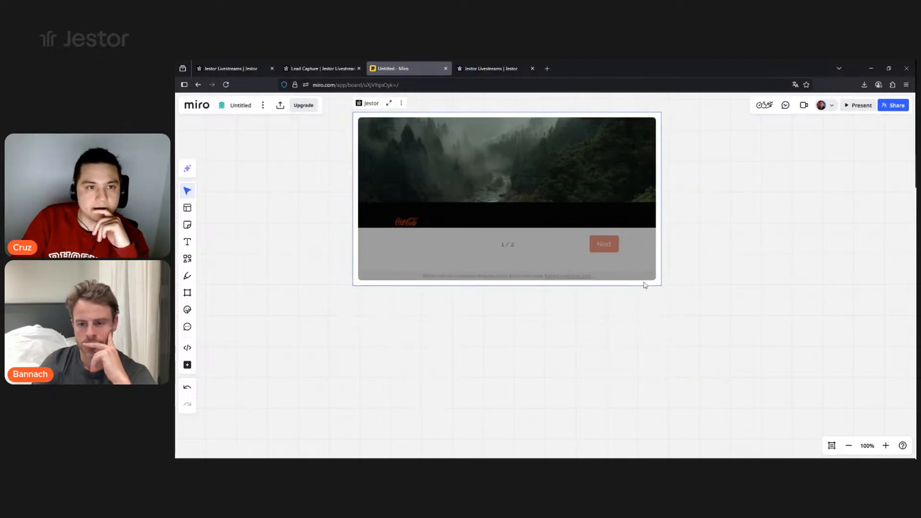
{"action": "left_click", "coordinate": [401, 104]}
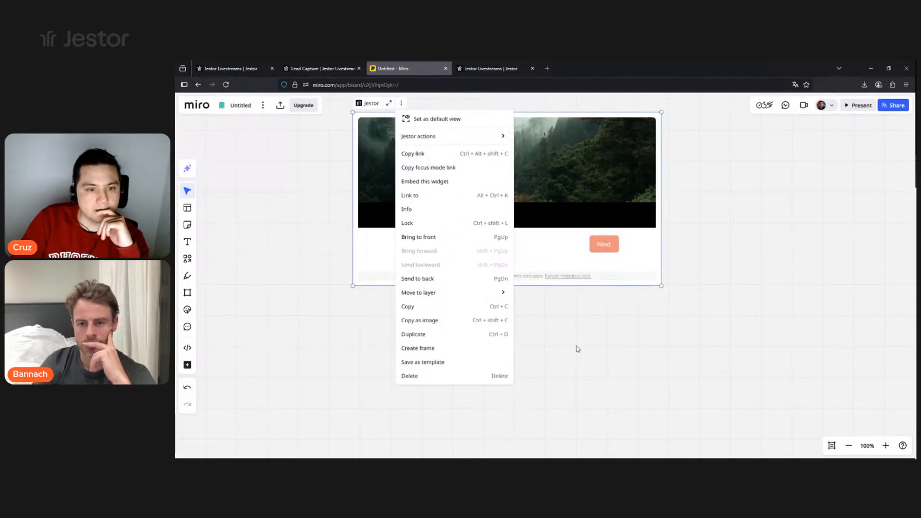
{"action": "left_click", "coordinate": [585, 299]}
- View the embedded form full-size, dismiss the onboarding tip, and return to the Jestor tab
{"action": "scroll", "coordinate": [564, 225], "scroll_direction": "down", "scroll_amount": 2}
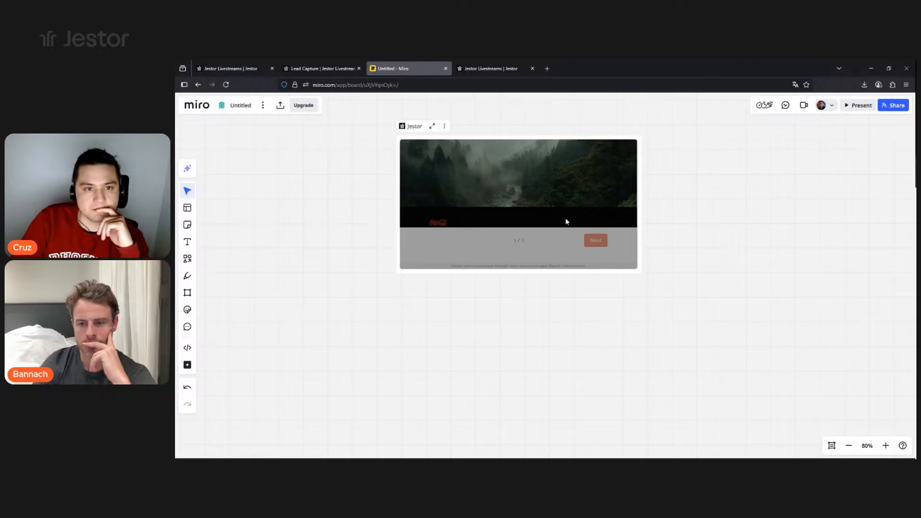
{"action": "scroll", "coordinate": [572, 243], "scroll_direction": "down", "scroll_amount": 1}
{"action": "left_click", "coordinate": [451, 139]}
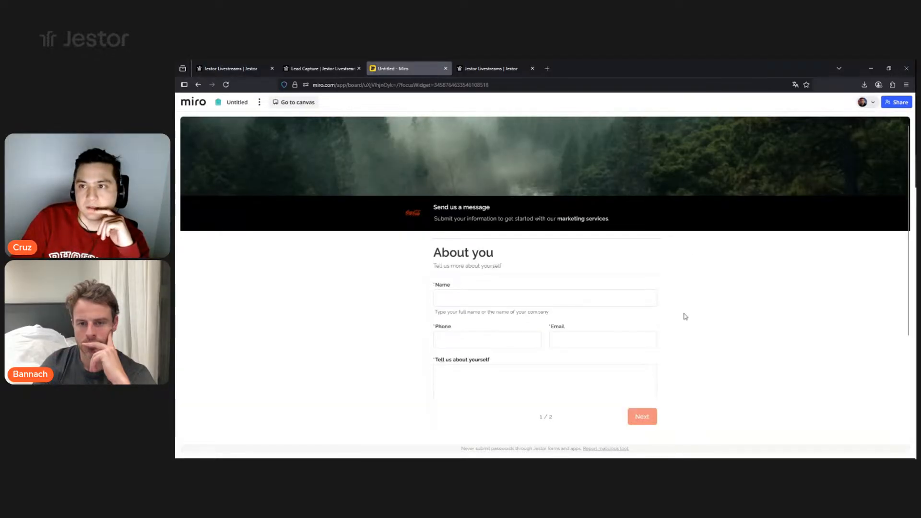
{"action": "scroll", "coordinate": [682, 308], "scroll_direction": "down", "scroll_amount": 3}
{"action": "scroll", "coordinate": [682, 308], "scroll_direction": "up", "scroll_amount": 3}
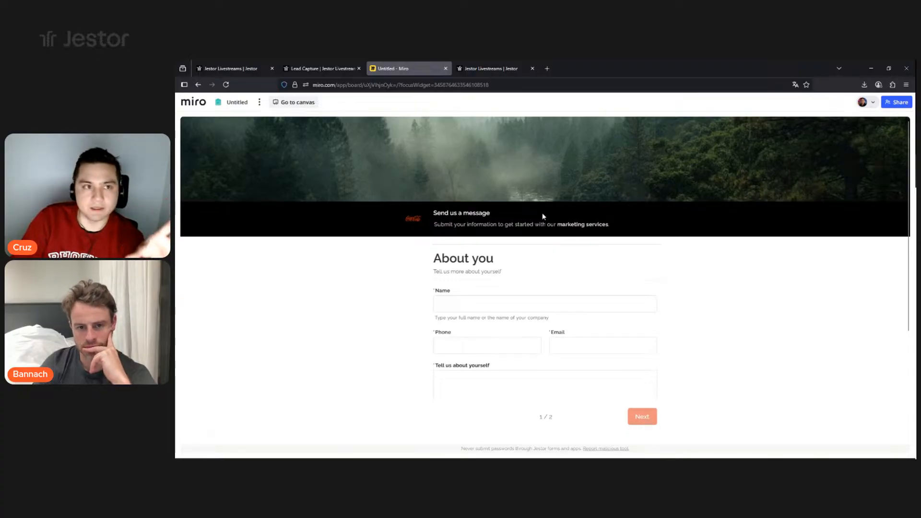
{"action": "left_click", "coordinate": [286, 107]}
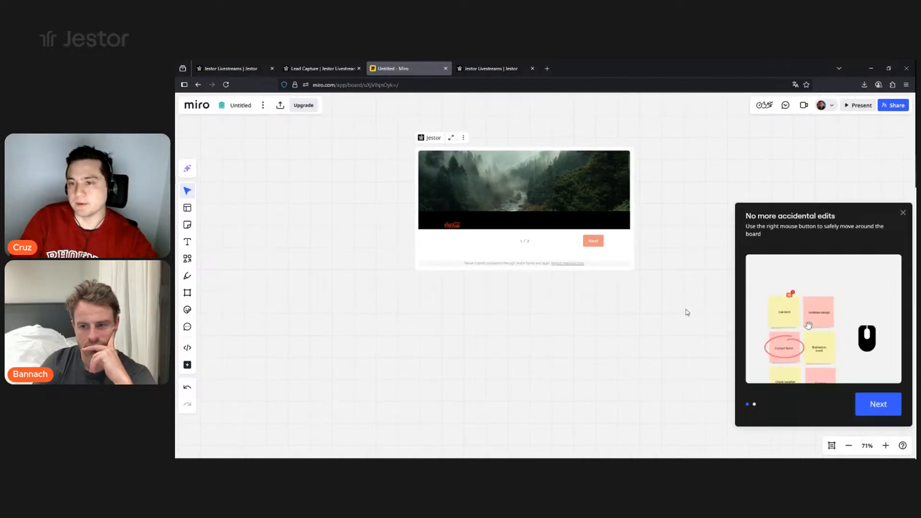
{"action": "left_click", "coordinate": [903, 213]}
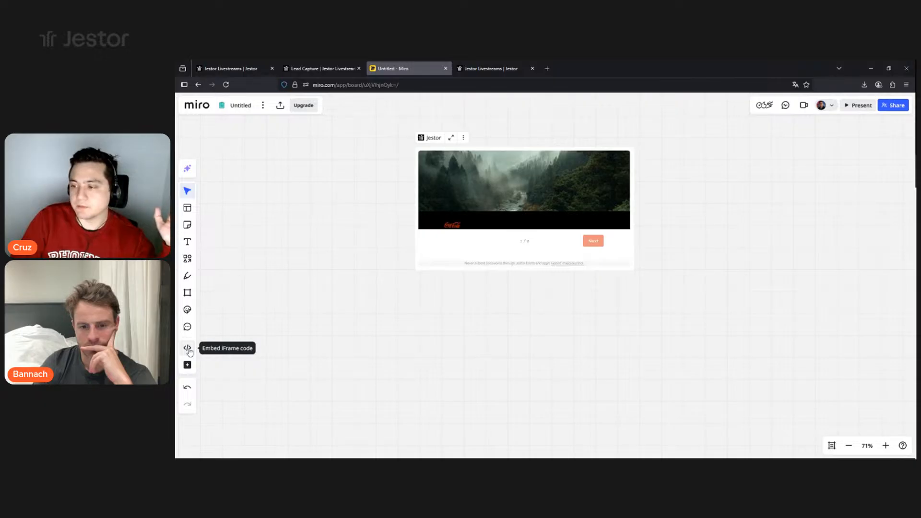
{"action": "left_click", "coordinate": [333, 70]}
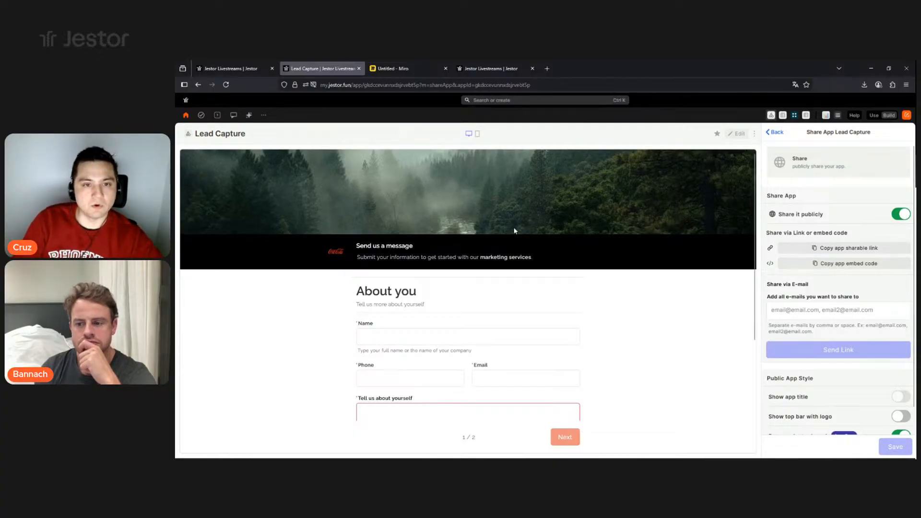
- Scroll the Share App panel, then switch to the public Lead Capture form tab
{"action": "scroll", "coordinate": [791, 308], "scroll_direction": "down", "scroll_amount": 1}
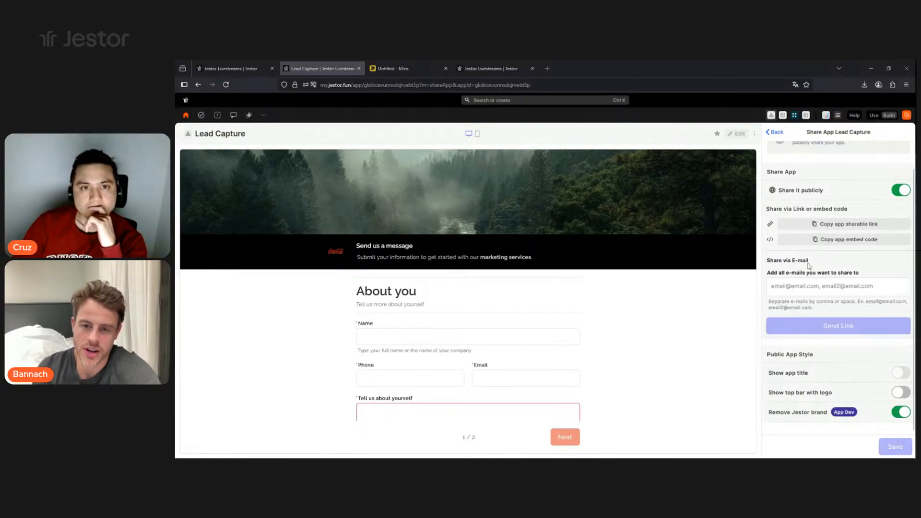
{"action": "left_click", "coordinate": [492, 71]}
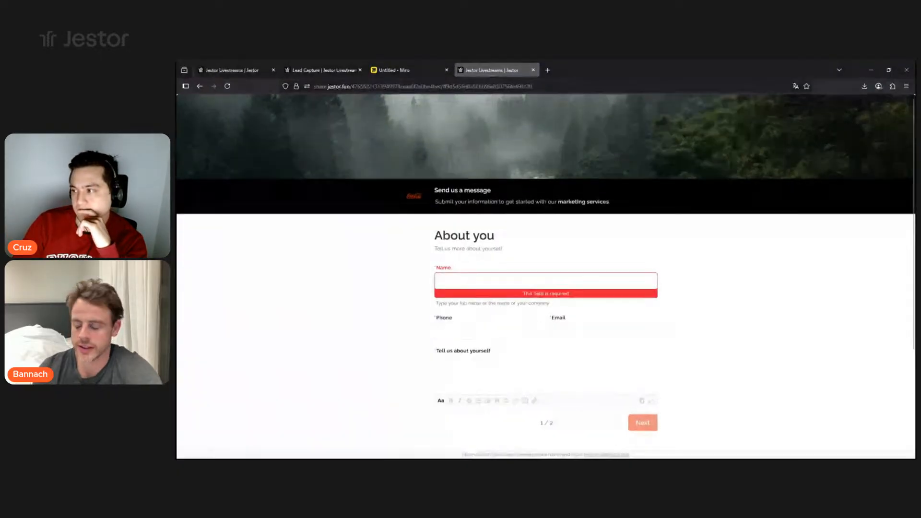
- Load the share URL with ?form={"origin":"LinkedIn"} and check the prefilled Origin field
{"action": "middle_click", "coordinate": [484, 68]}
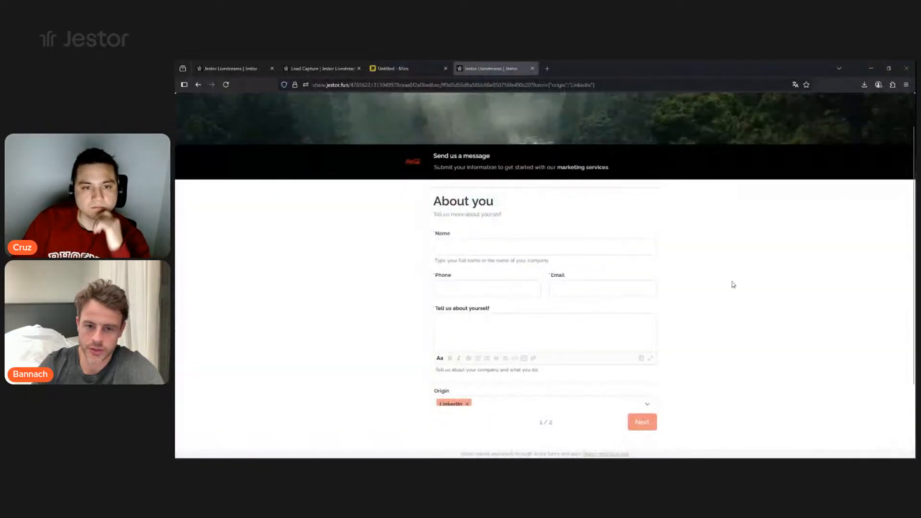
{"action": "scroll", "coordinate": [732, 270], "scroll_direction": "up", "scroll_amount": 1}
{"action": "scroll", "coordinate": [731, 269], "scroll_direction": "down", "scroll_amount": 1}
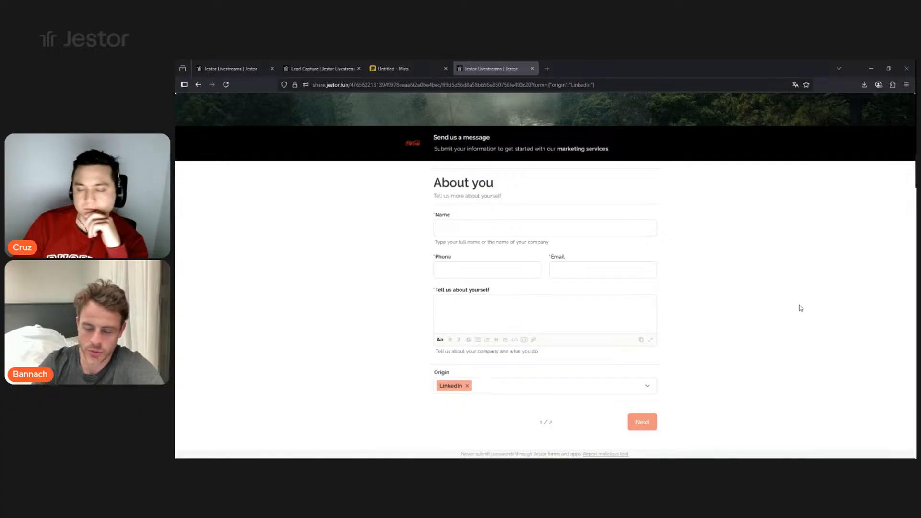
{"action": "scroll", "coordinate": [556, 278], "scroll_direction": "up", "scroll_amount": 1}
{"action": "scroll", "coordinate": [569, 267], "scroll_direction": "up", "scroll_amount": 1}
{"action": "scroll", "coordinate": [570, 266], "scroll_direction": "down", "scroll_amount": 1}
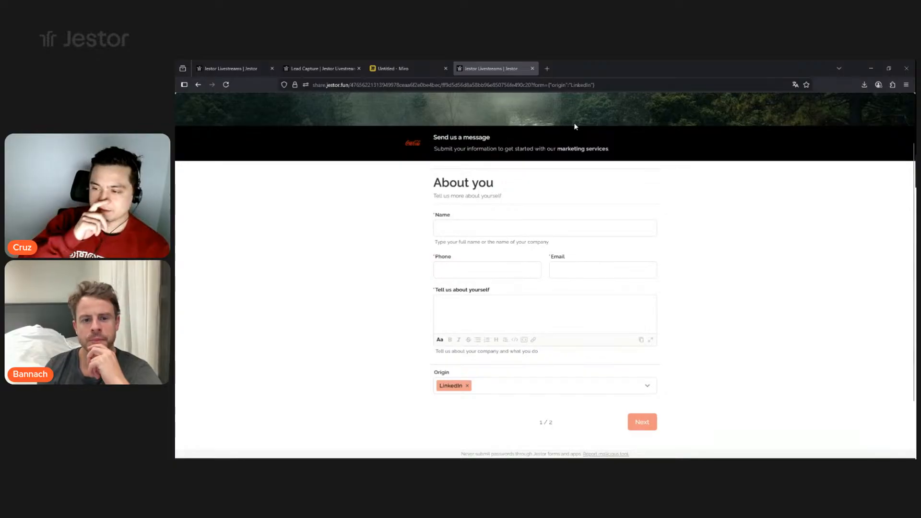
- Reload the prefilled form, confirm Origin still reads LinkedIn, and go back to the Leads table
{"action": "scroll", "coordinate": [598, 191], "scroll_direction": "up", "scroll_amount": 1}
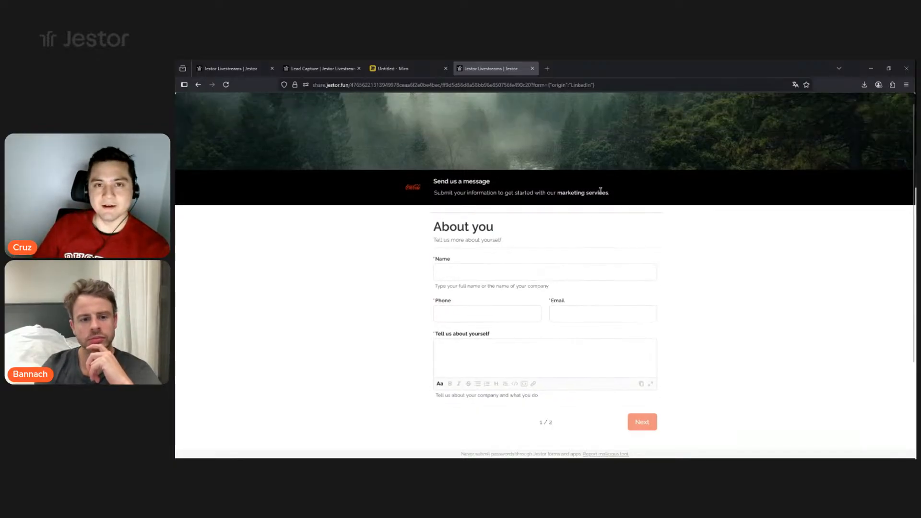
{"action": "scroll", "coordinate": [592, 188], "scroll_direction": "down", "scroll_amount": 1}
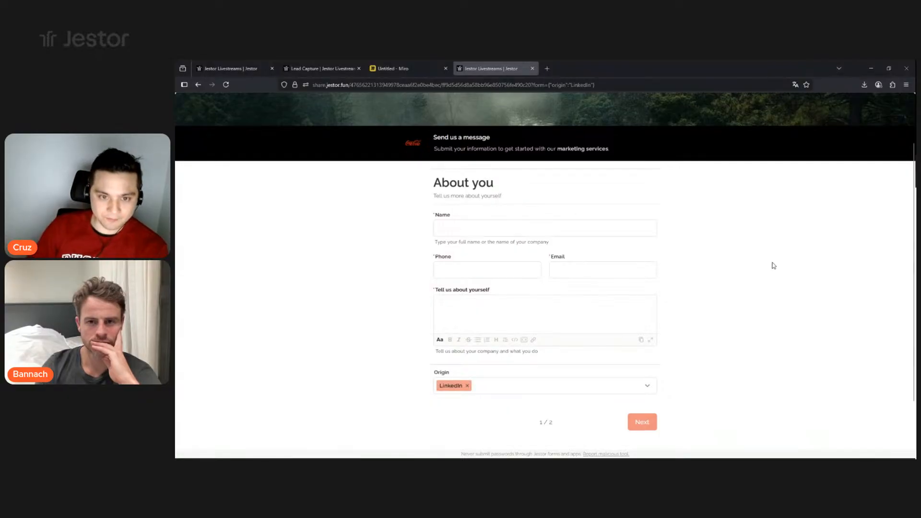
{"action": "key", "text": "F5"}
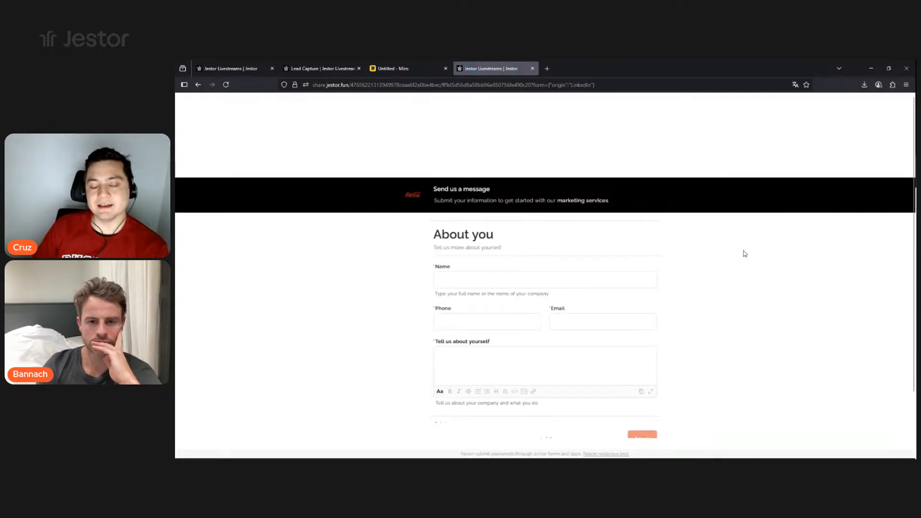
{"action": "scroll", "coordinate": [660, 248], "scroll_direction": "down", "scroll_amount": 2}
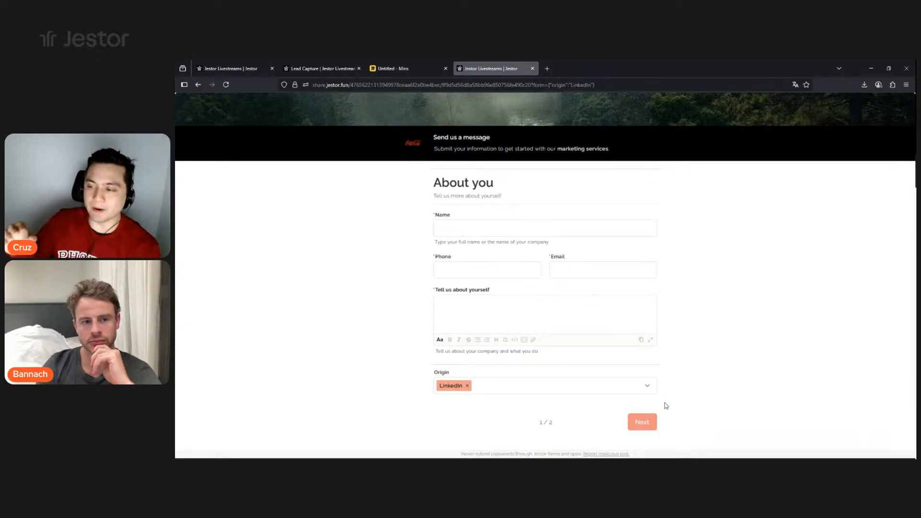
{"action": "left_click", "coordinate": [224, 71]}
{"action": "left_click", "coordinate": [394, 182]}
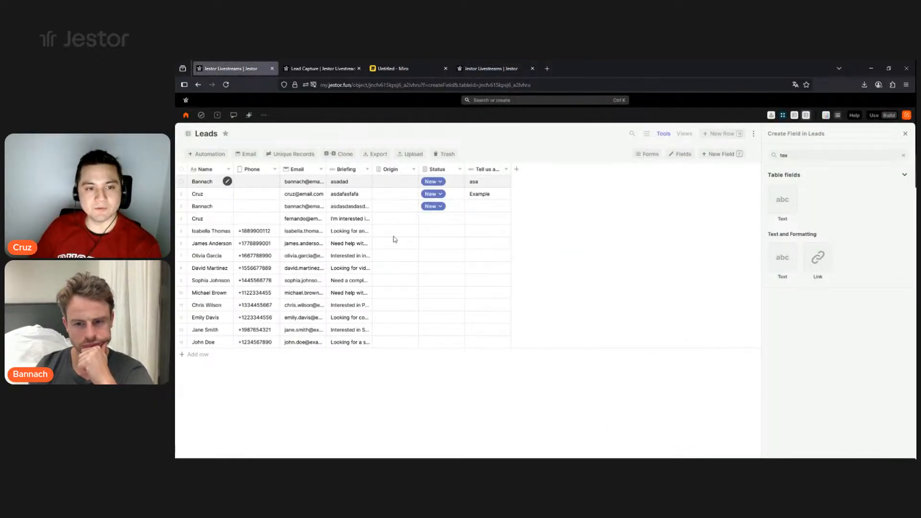
- Change the first lead's Origin to Website, then go back to the form and the Miro board
{"action": "left_click", "coordinate": [390, 202]}
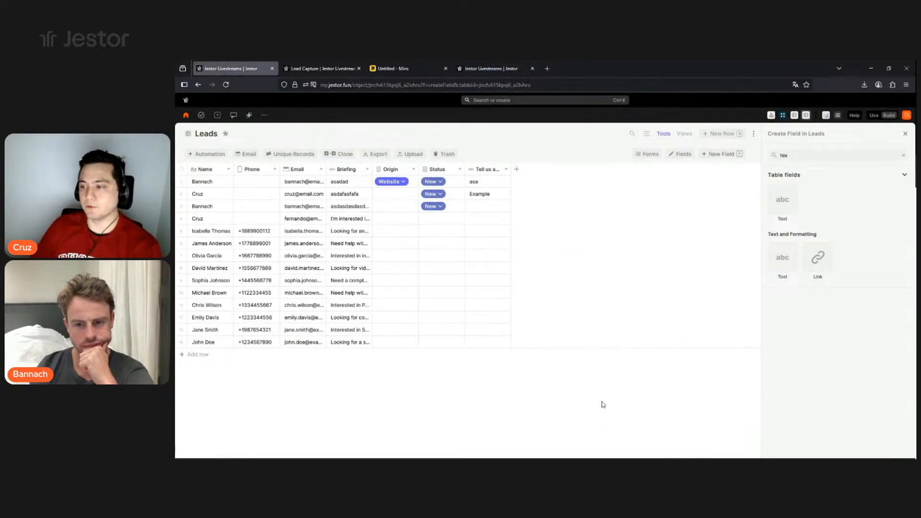
{"action": "left_click", "coordinate": [494, 71]}
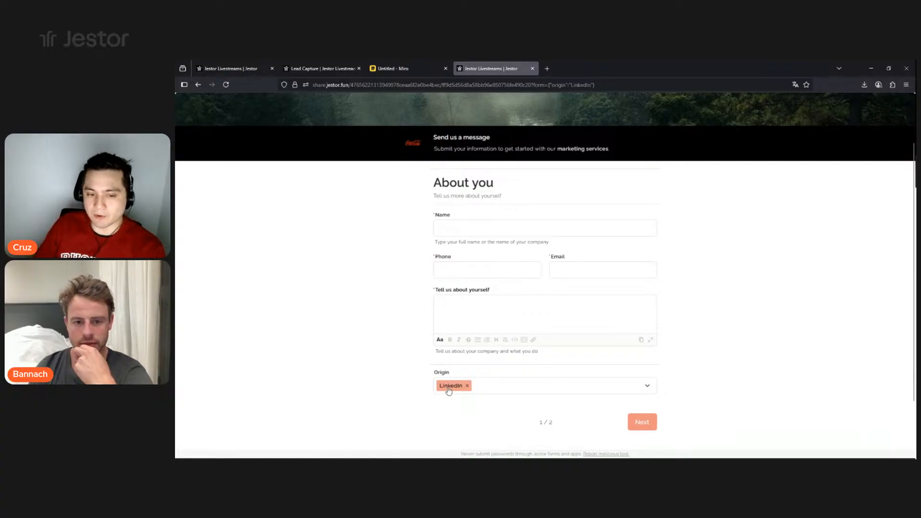
{"action": "left_click", "coordinate": [408, 70]}
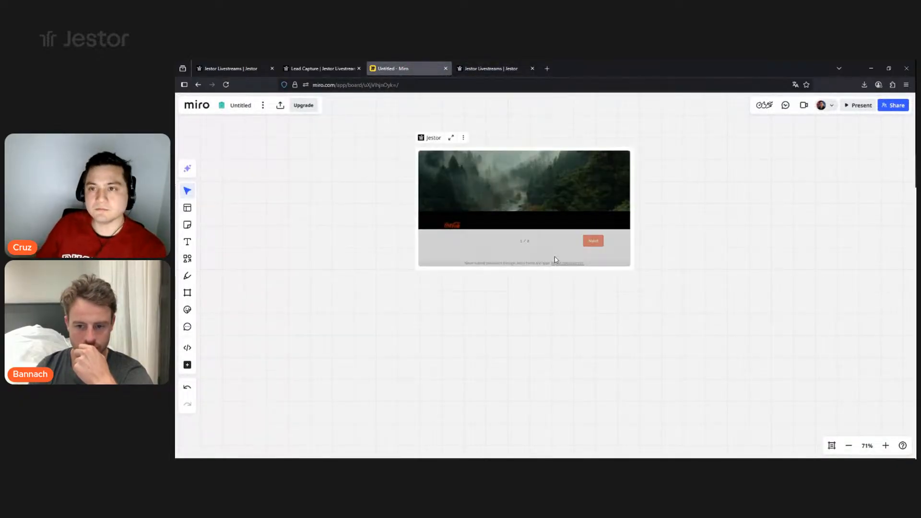
- Drag the Lead Capture form card's corner outward so it shows the cover image and page 1 of 2
{"action": "scroll", "coordinate": [594, 215], "scroll_direction": "down", "scroll_amount": 3}
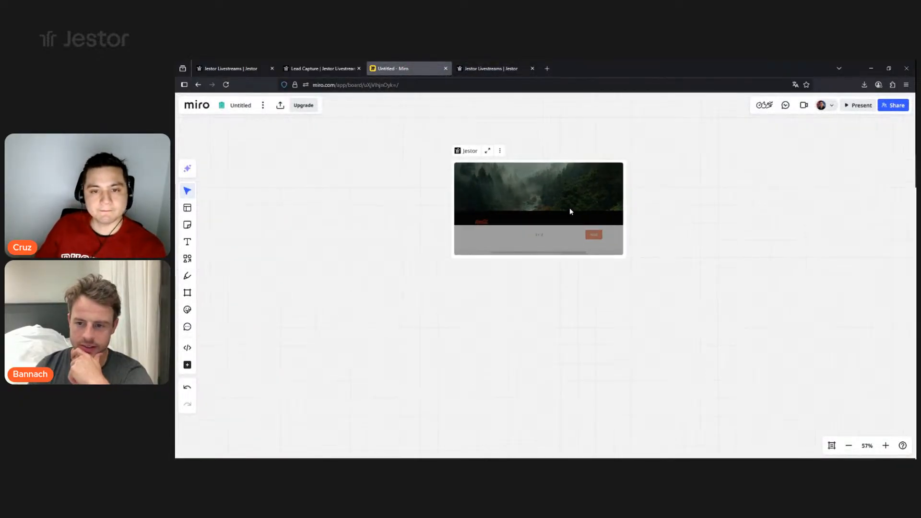
{"action": "left_click", "coordinate": [501, 153]}
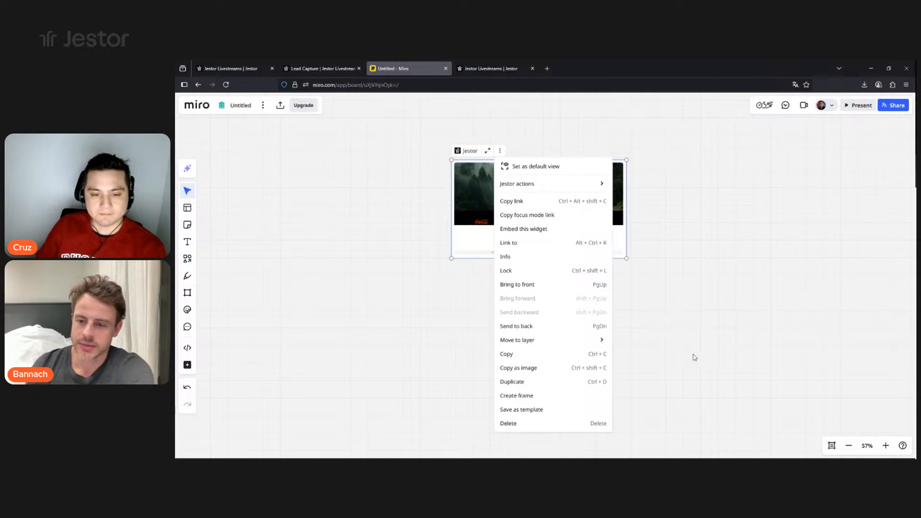
{"action": "key", "text": "Escape"}
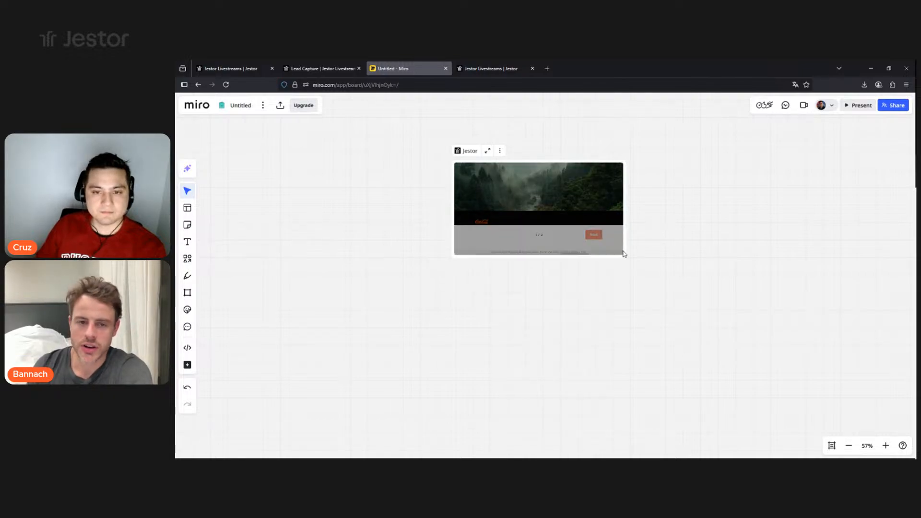
{"action": "left_click_drag", "start_coordinate": [627, 259], "coordinate": [682, 372]}
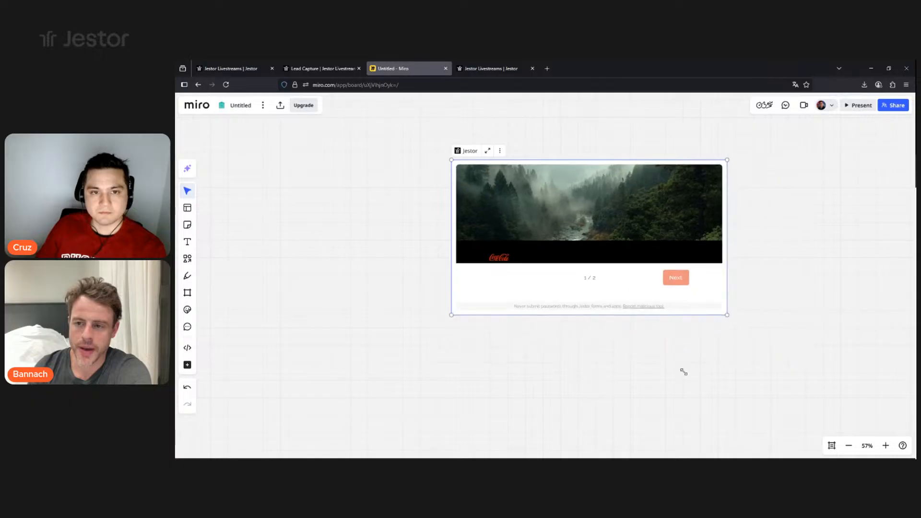